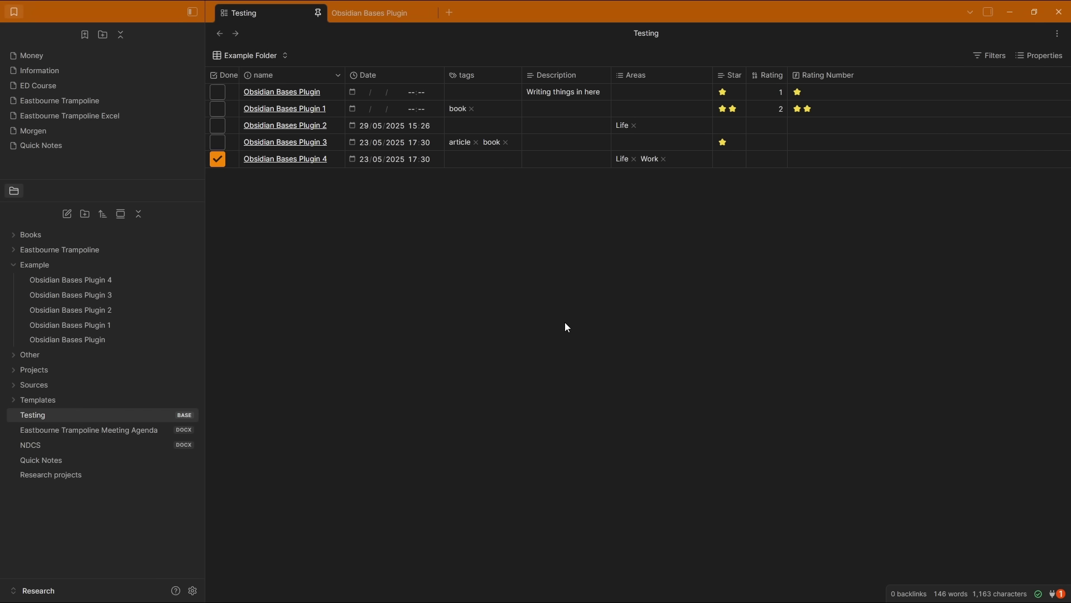
Open the Obsidian Bases Plugin note and briefly search the command palette for 'pro'
{"action": "left_click", "coordinate": [371, 12]}
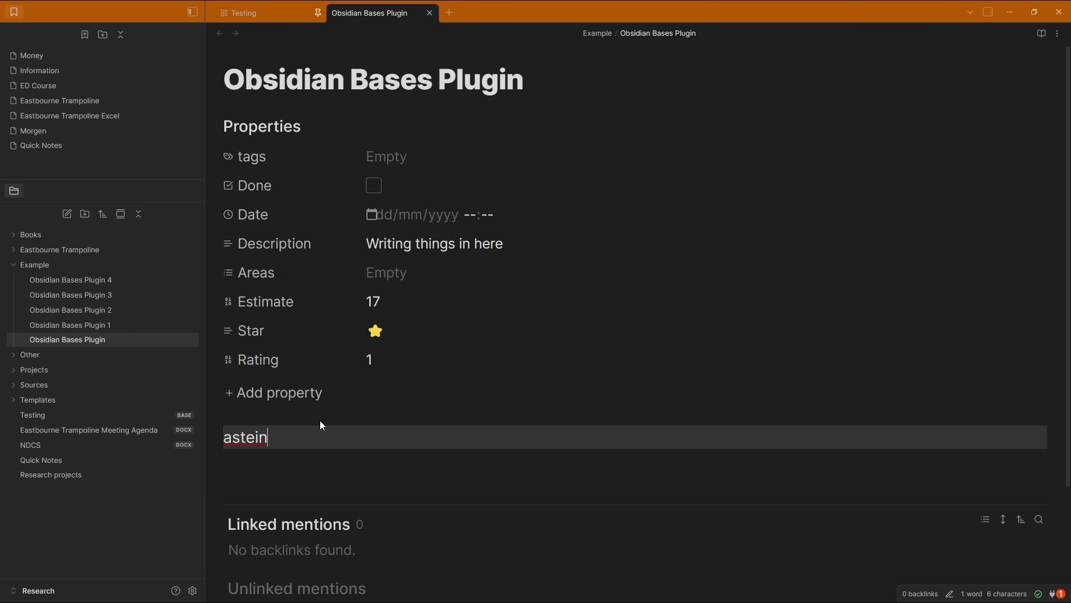
{"action": "key", "text": "ctrl+p"}
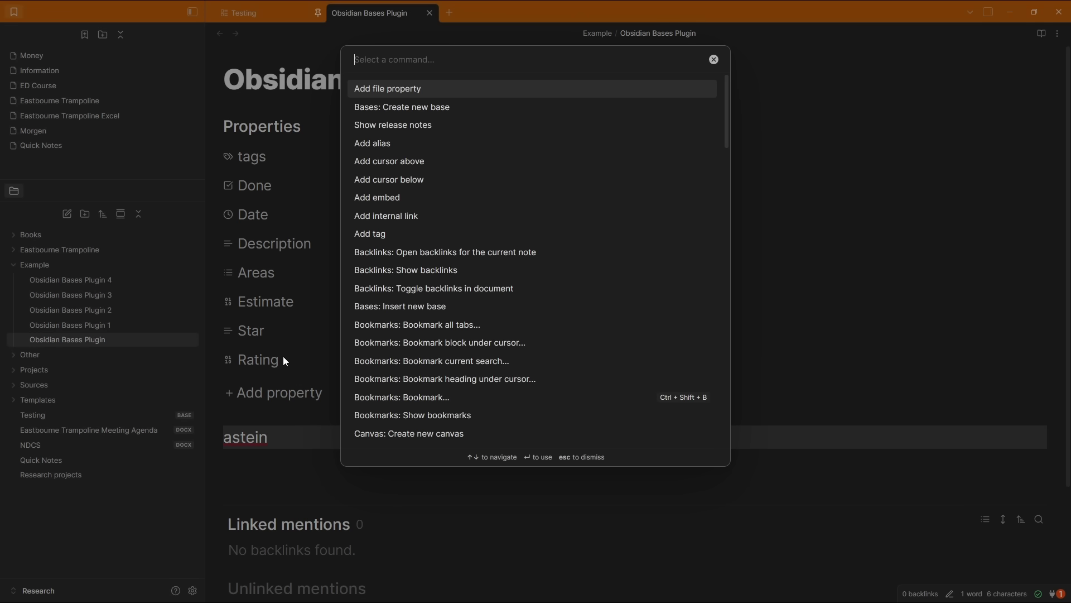
{"action": "type", "text": "proj"}
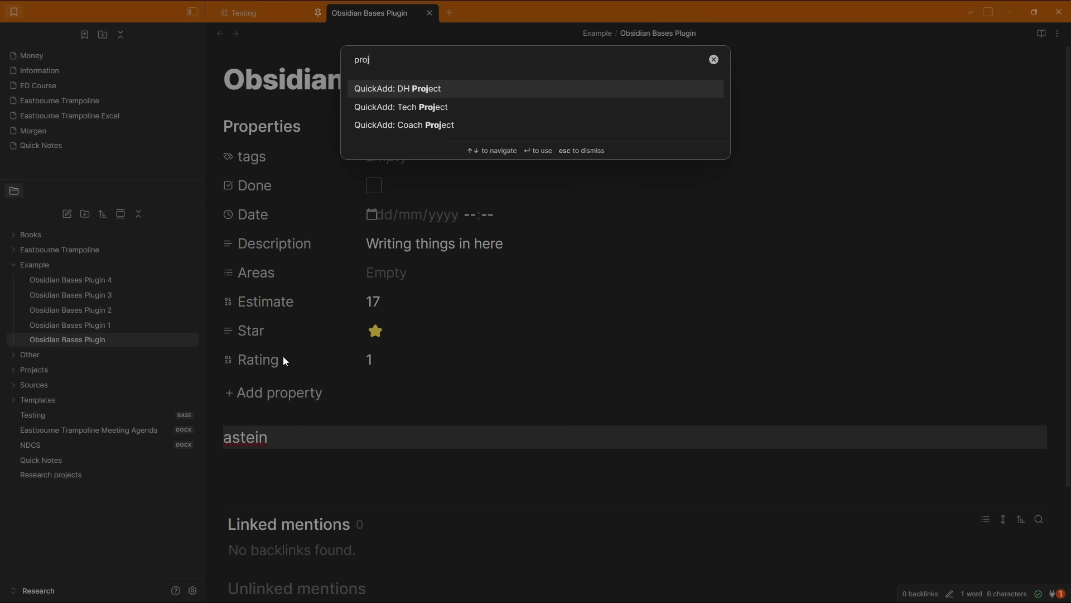
{"action": "key", "text": "BackSpace"}
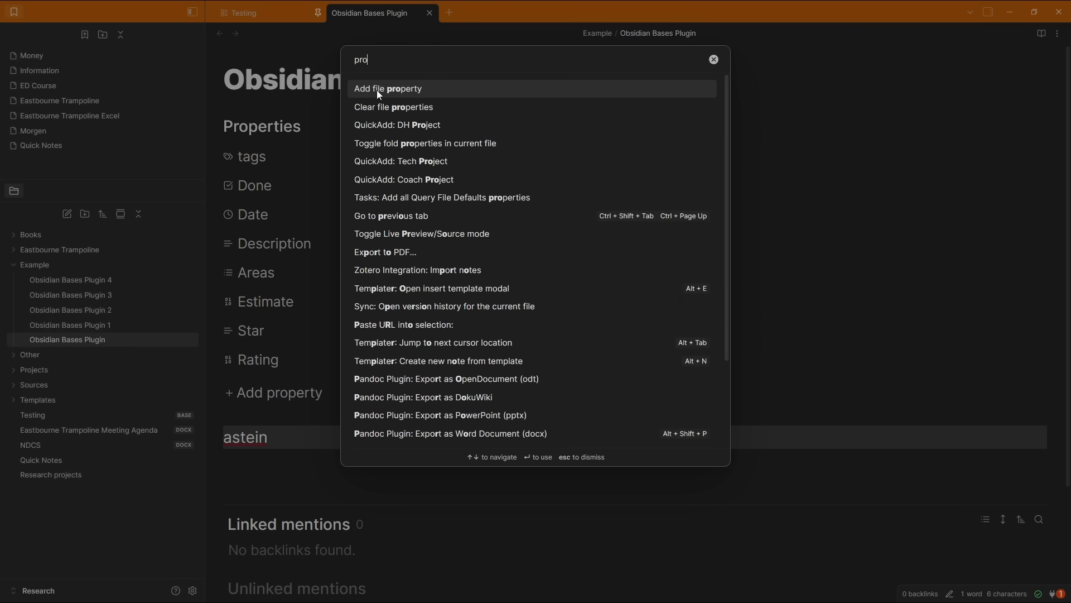
{"action": "left_click", "coordinate": [300, 115]}
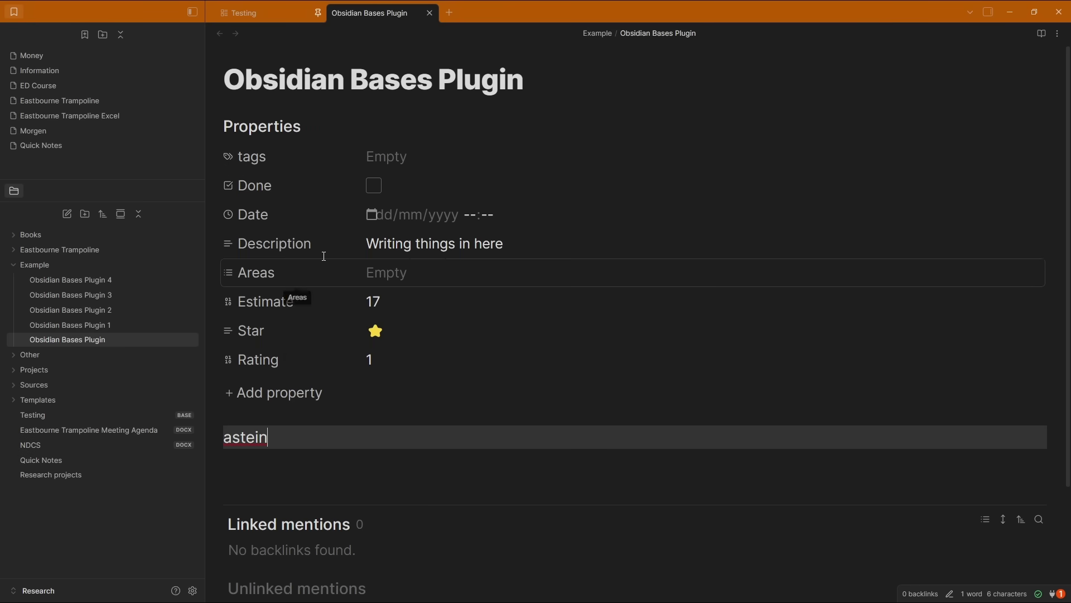
{"action": "left_click", "coordinate": [231, 159]}
{"action": "mouse_move", "coordinate": [265, 172]}
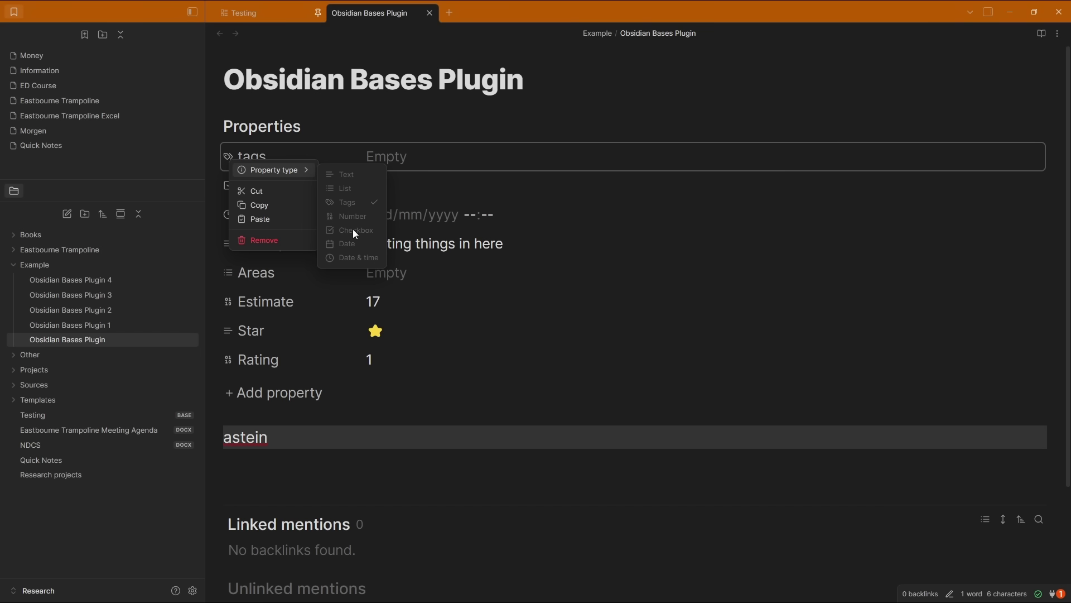
{"action": "left_click", "coordinate": [417, 191]}
{"action": "left_click", "coordinate": [224, 186]}
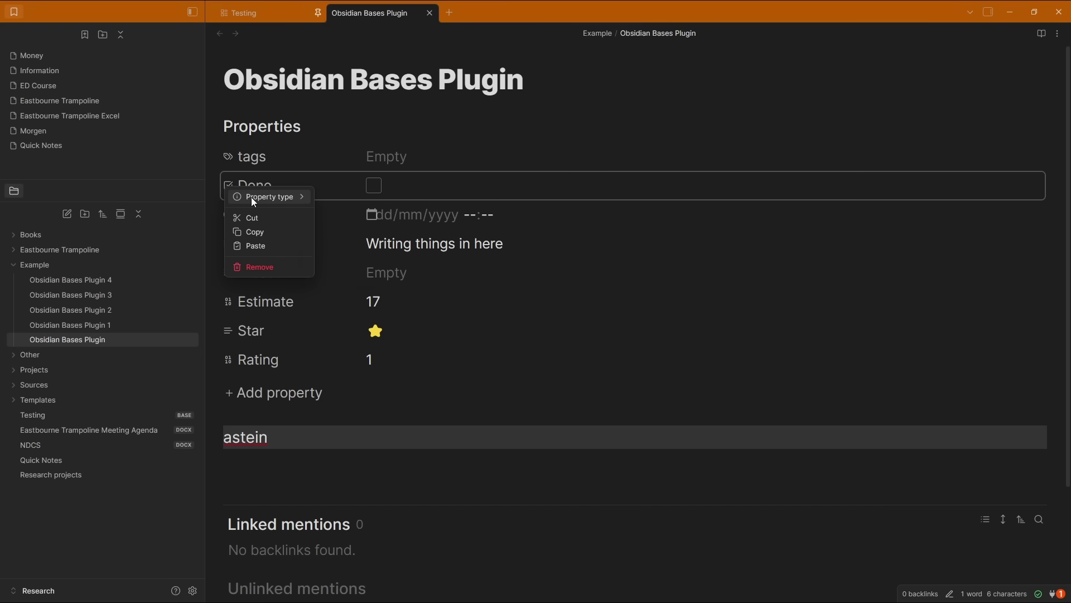
{"action": "mouse_move", "coordinate": [251, 196]}
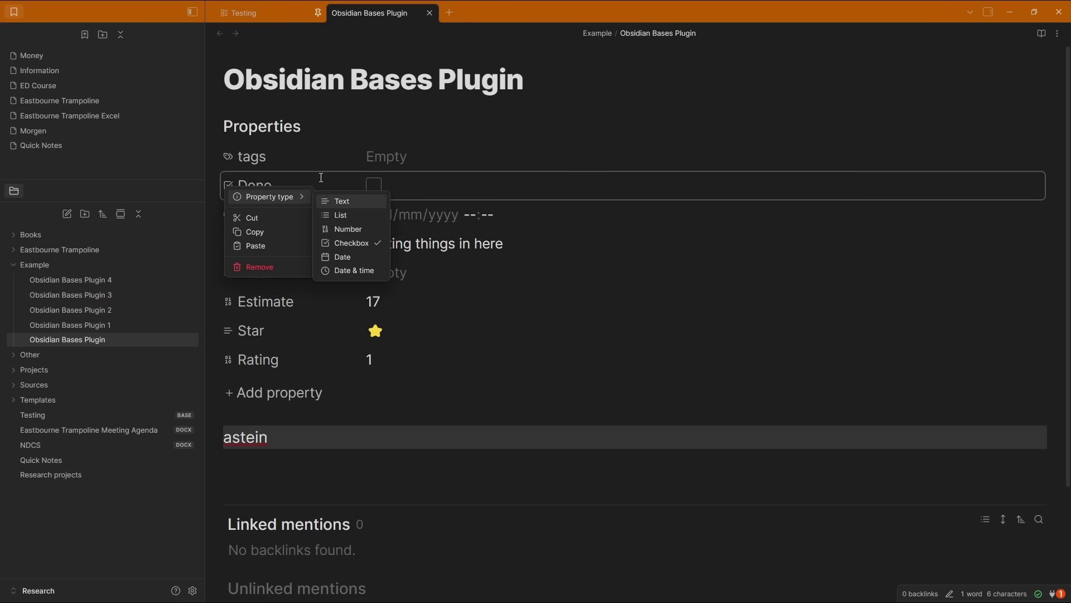
{"action": "left_click", "coordinate": [367, 182]}
{"action": "left_click", "coordinate": [373, 188]}
{"action": "left_click", "coordinate": [373, 190]}
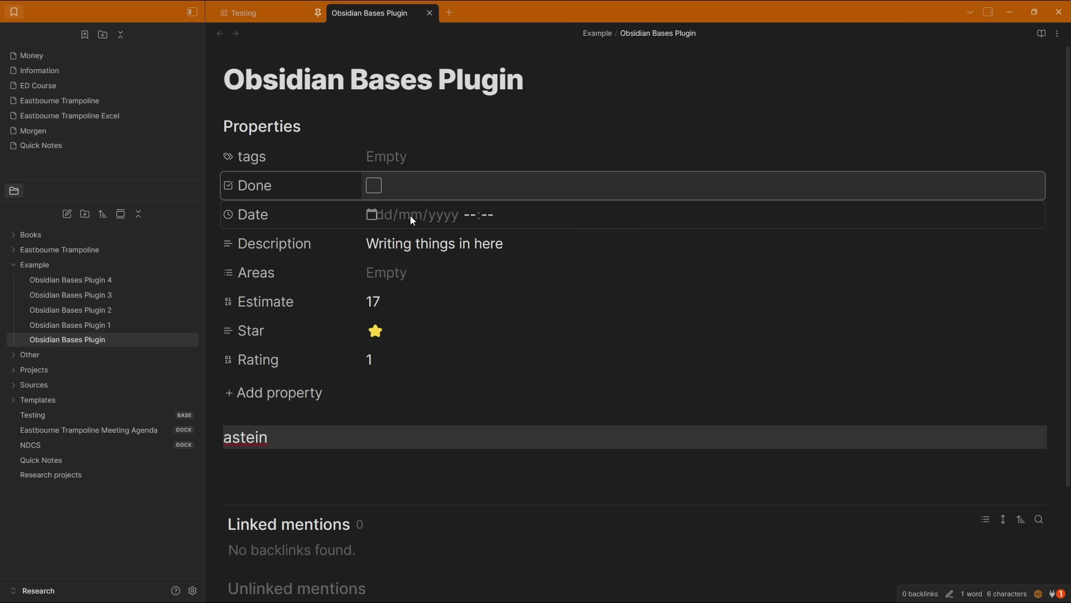
{"action": "left_click", "coordinate": [371, 216]}
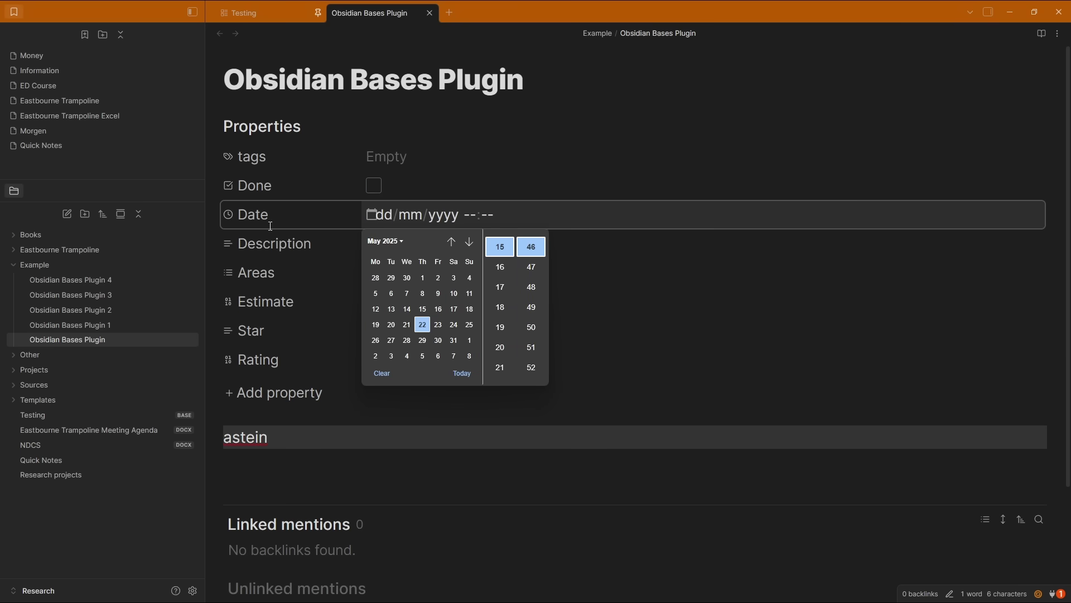
{"action": "left_click", "coordinate": [228, 216]}
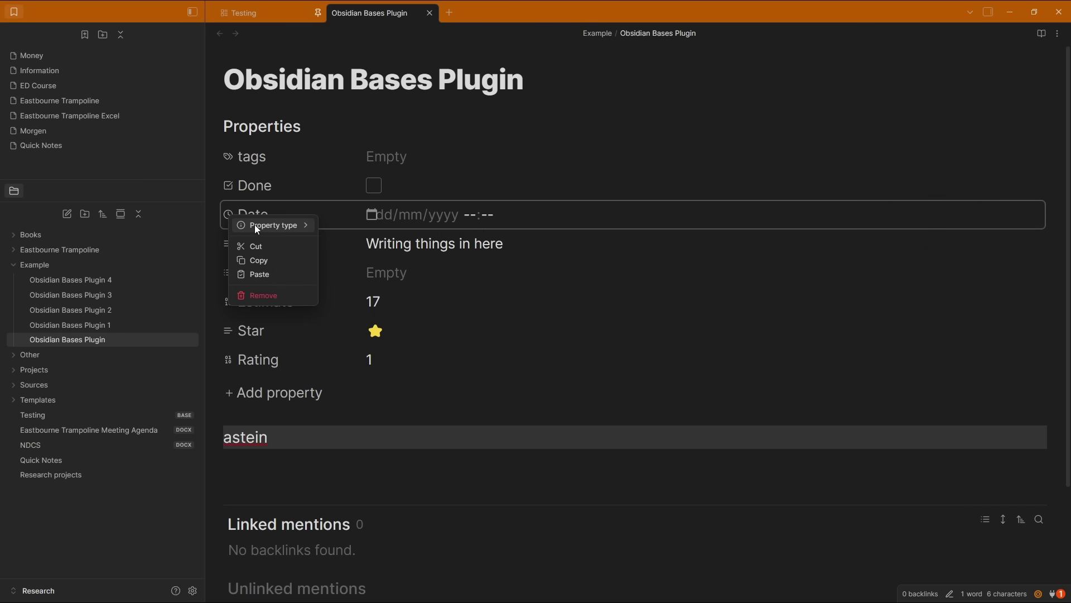
{"action": "mouse_move", "coordinate": [254, 224]}
{"action": "left_click", "coordinate": [347, 286]}
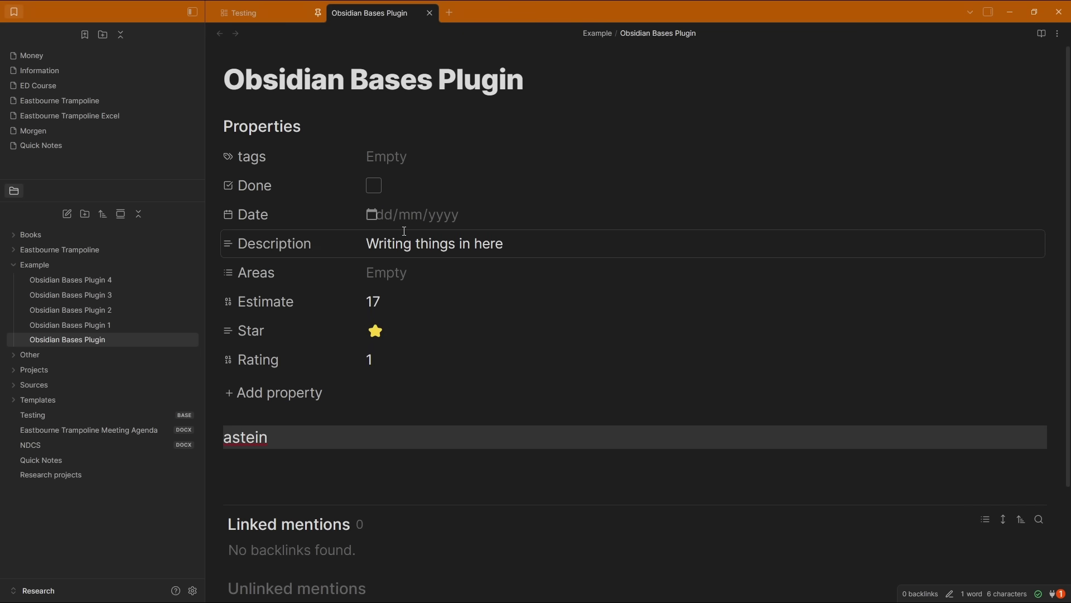
{"action": "left_click", "coordinate": [378, 217]}
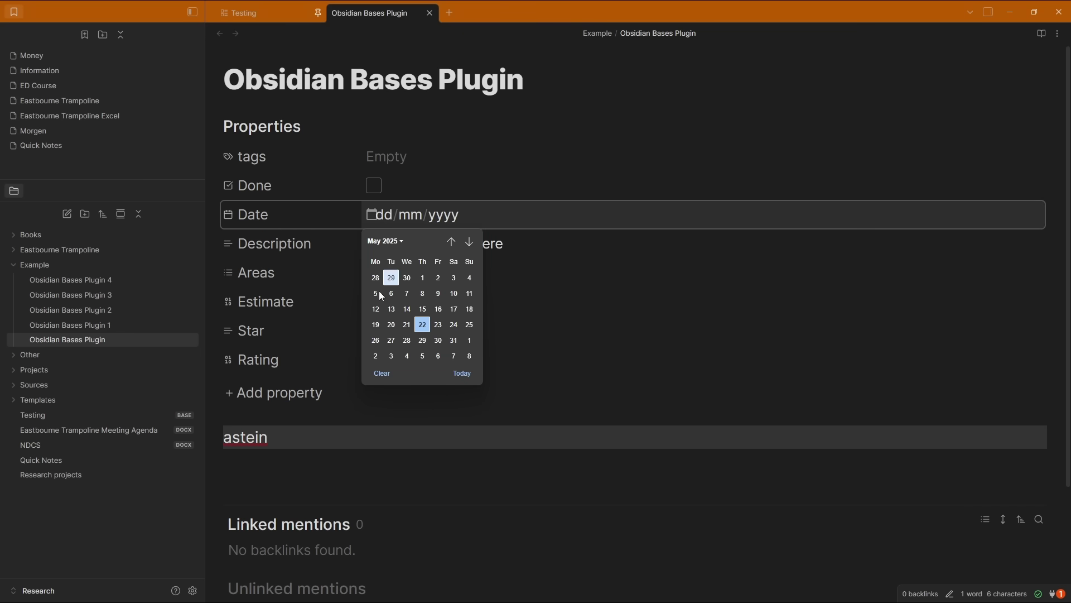
{"action": "left_click", "coordinate": [228, 211]}
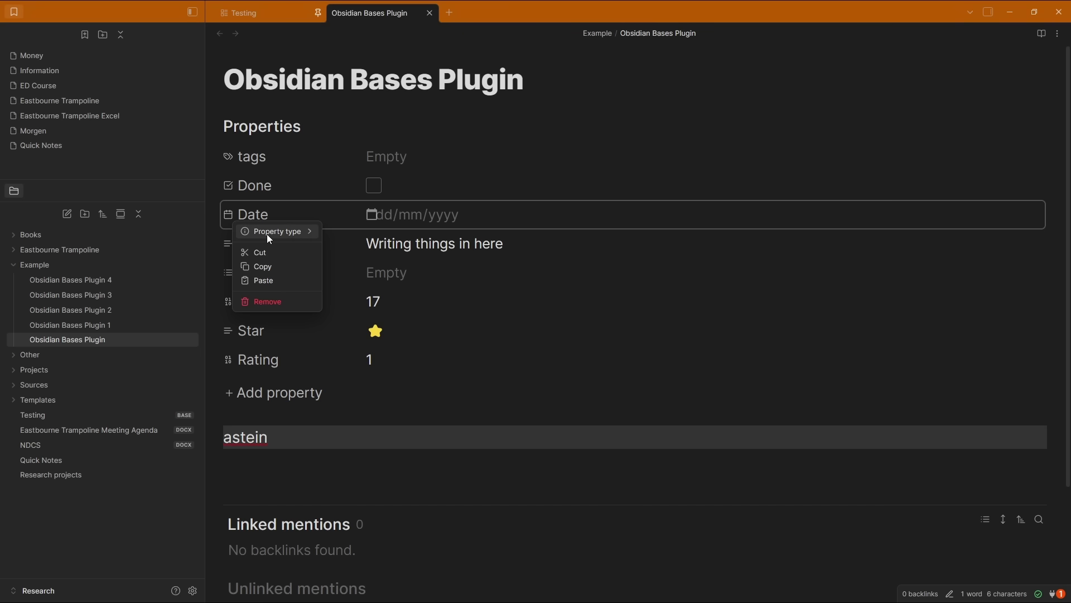
{"action": "mouse_move", "coordinate": [267, 233]}
{"action": "left_click", "coordinate": [356, 306]}
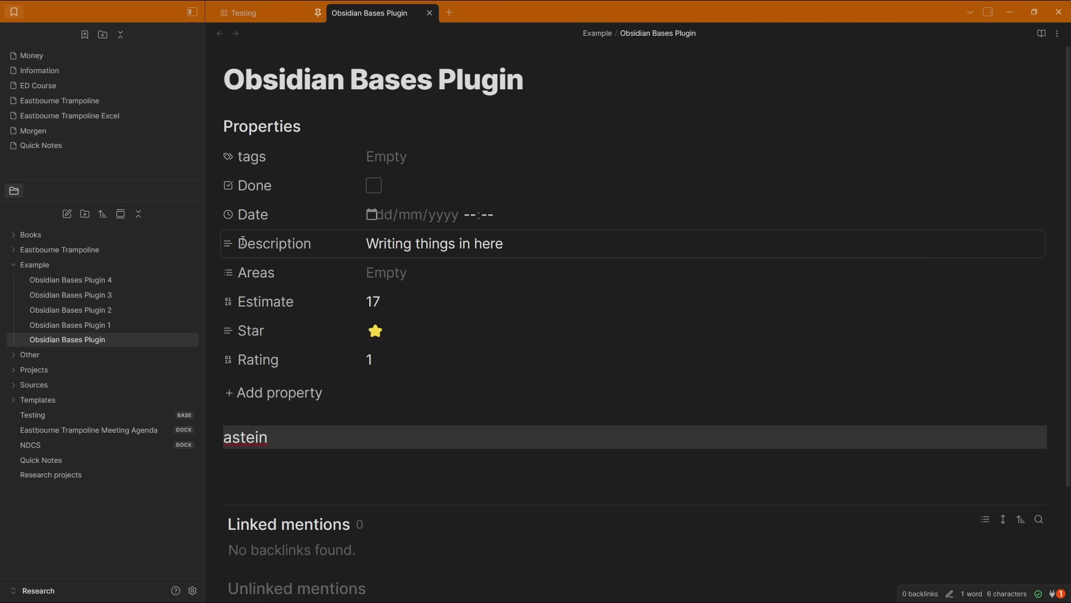
{"action": "left_click", "coordinate": [224, 245]}
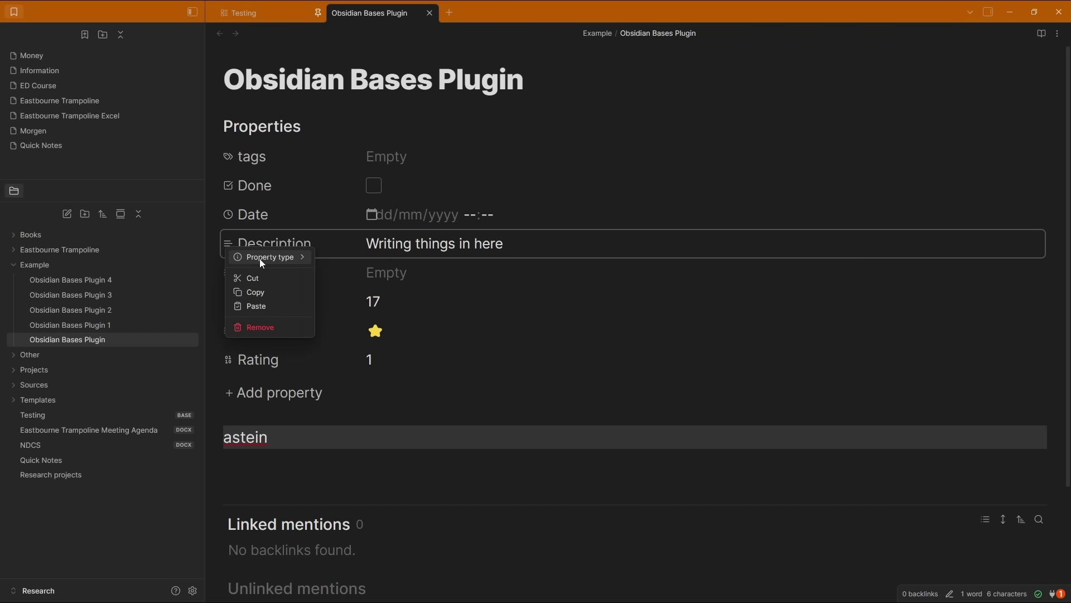
{"action": "mouse_move", "coordinate": [283, 258]}
{"action": "left_click", "coordinate": [470, 245]}
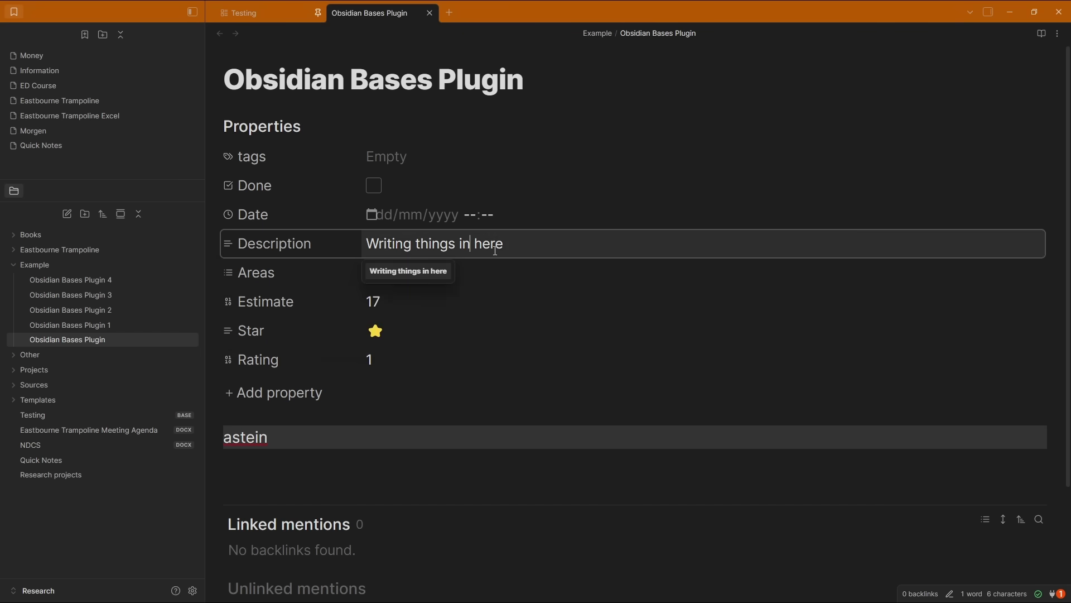
{"action": "left_click", "coordinate": [229, 273]}
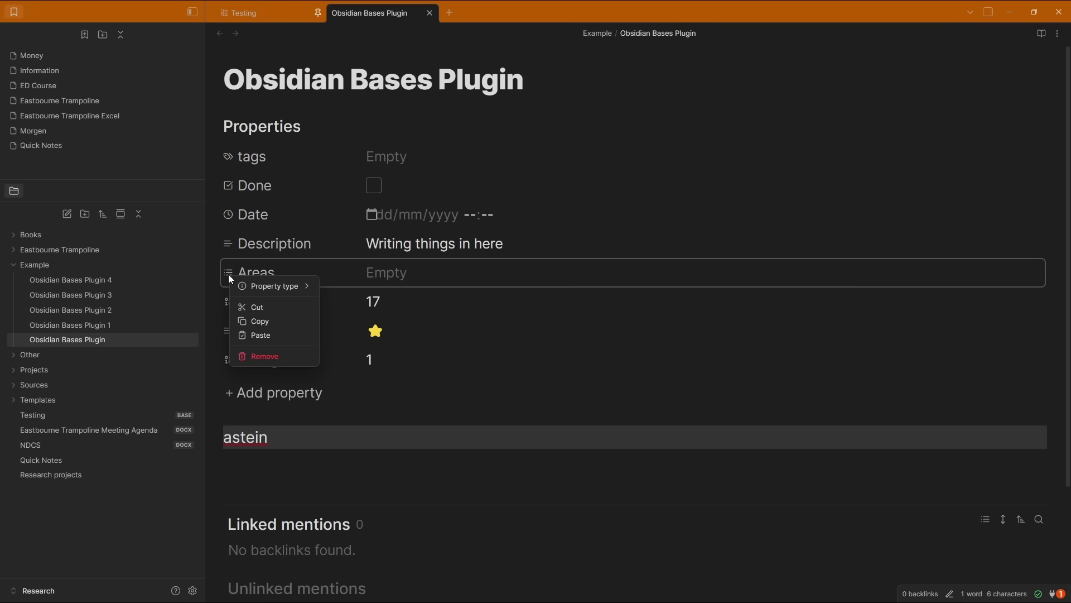
Set the note's Areas property to just Work, removing Home and Life
{"action": "left_click", "coordinate": [441, 274]}
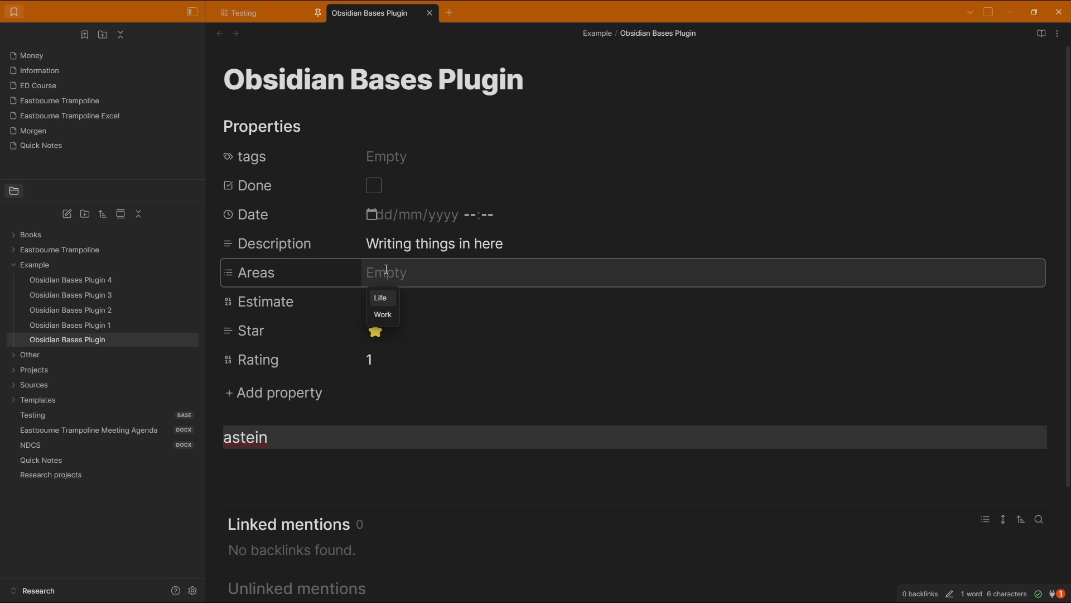
{"action": "type", "text": "Home"}
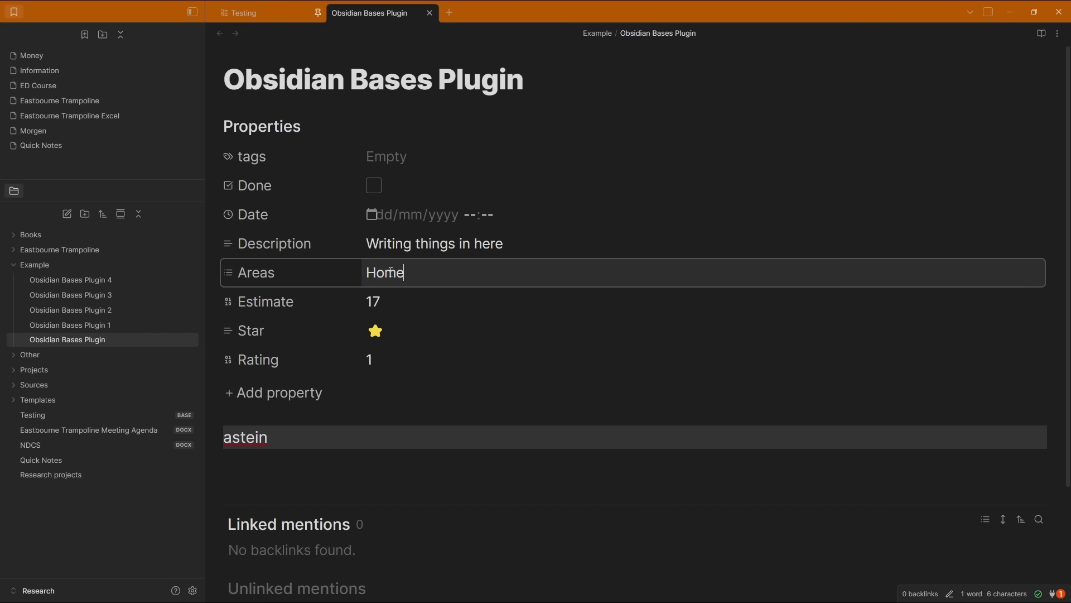
{"action": "key", "text": "Return"}
{"action": "left_click", "coordinate": [436, 303]}
{"action": "left_click", "coordinate": [469, 297]}
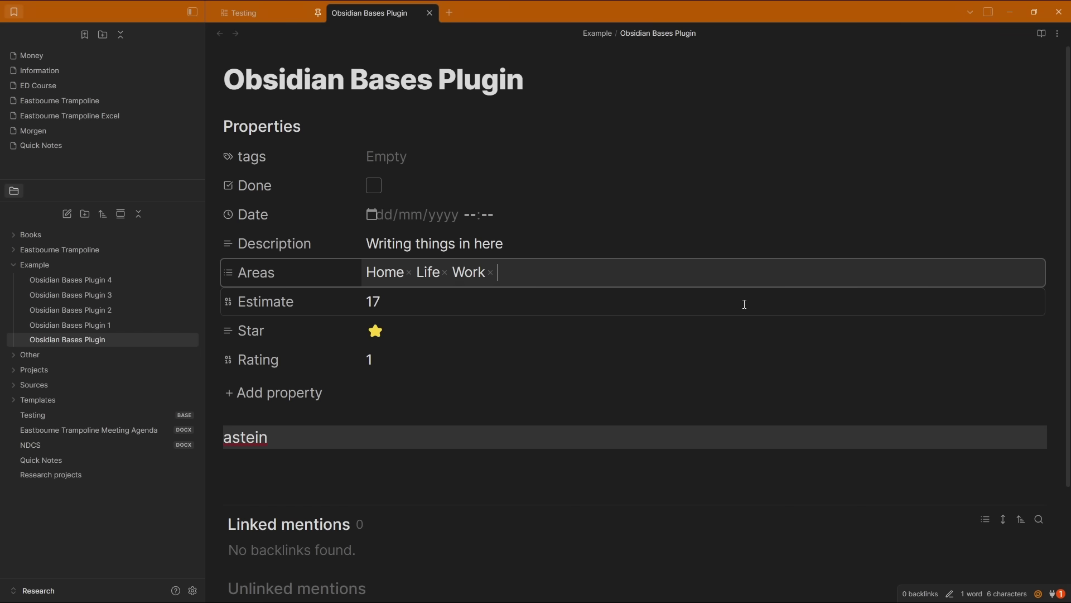
{"action": "left_click", "coordinate": [445, 273]}
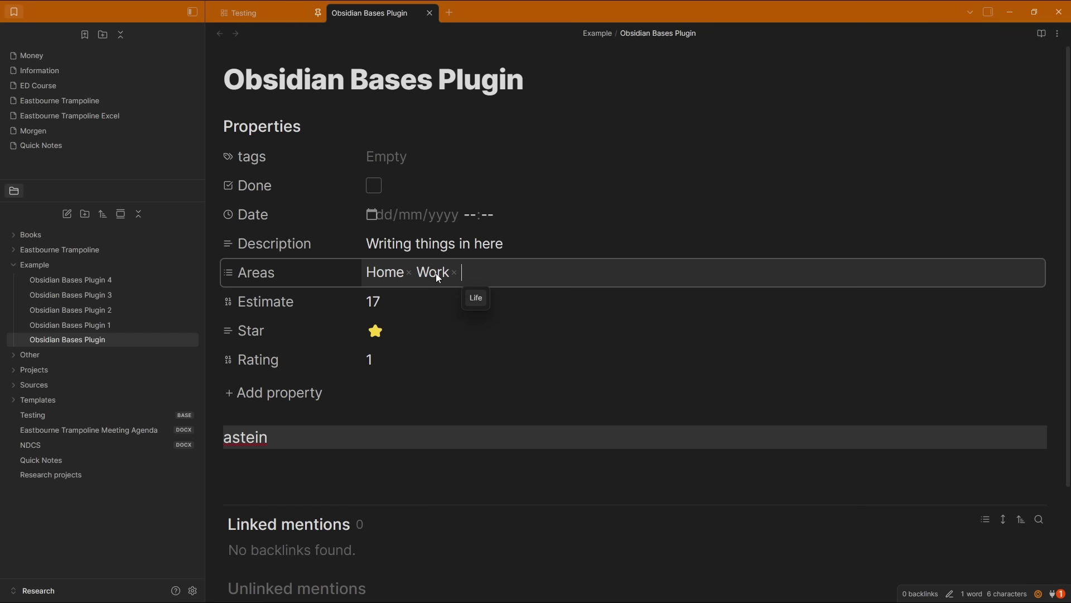
{"action": "left_click", "coordinate": [409, 272]}
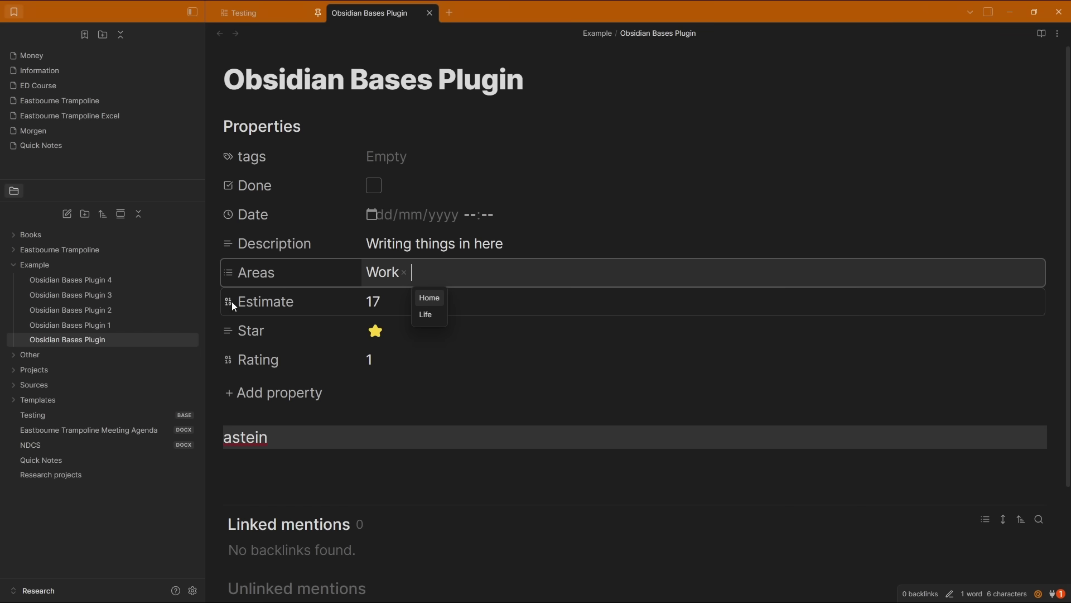
Change the Estimate property from 17 to 9
{"action": "left_click", "coordinate": [398, 305]}
{"action": "left_click", "coordinate": [226, 307]}
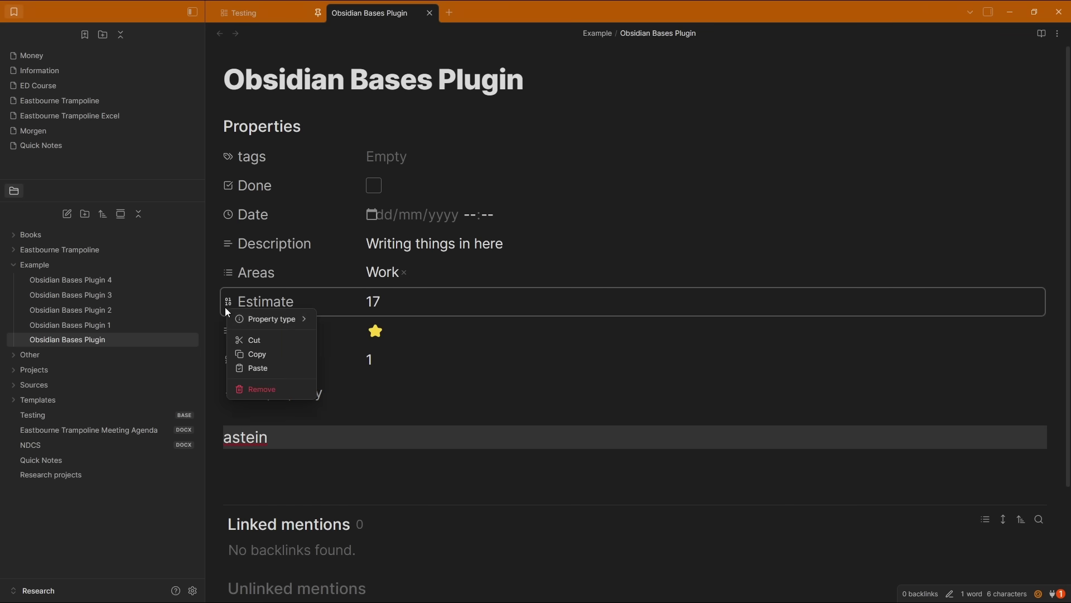
{"action": "mouse_move", "coordinate": [290, 319]}
{"action": "left_click", "coordinate": [418, 298]}
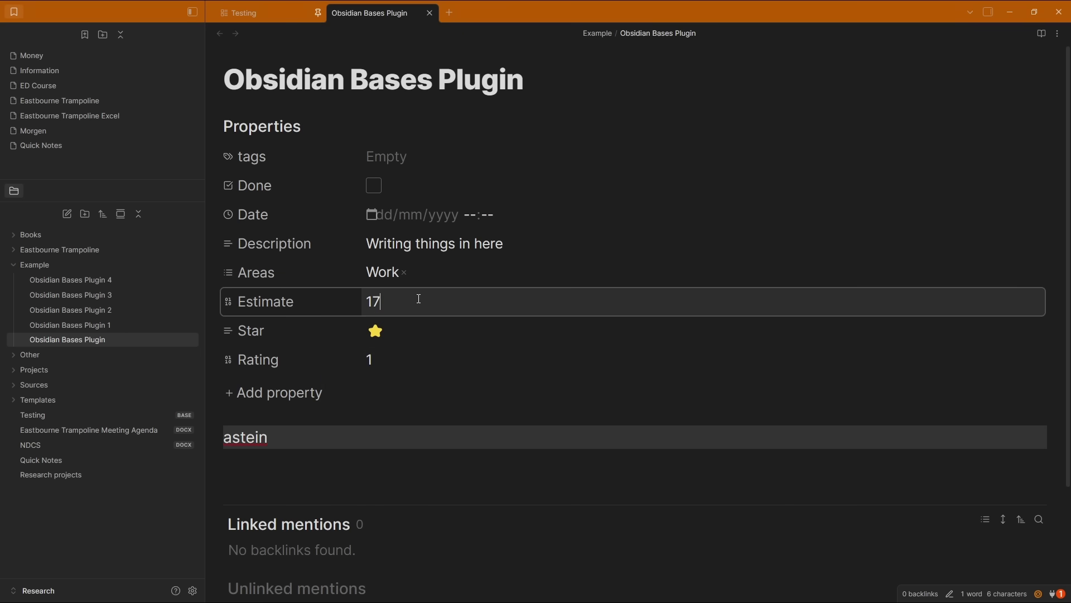
{"action": "key", "text": "BackSpace"}
{"action": "key", "text": "BackSpace"}
{"action": "type", "text": "9"}
Give the note's Star property a single-star value
{"action": "left_click", "coordinate": [267, 332]}
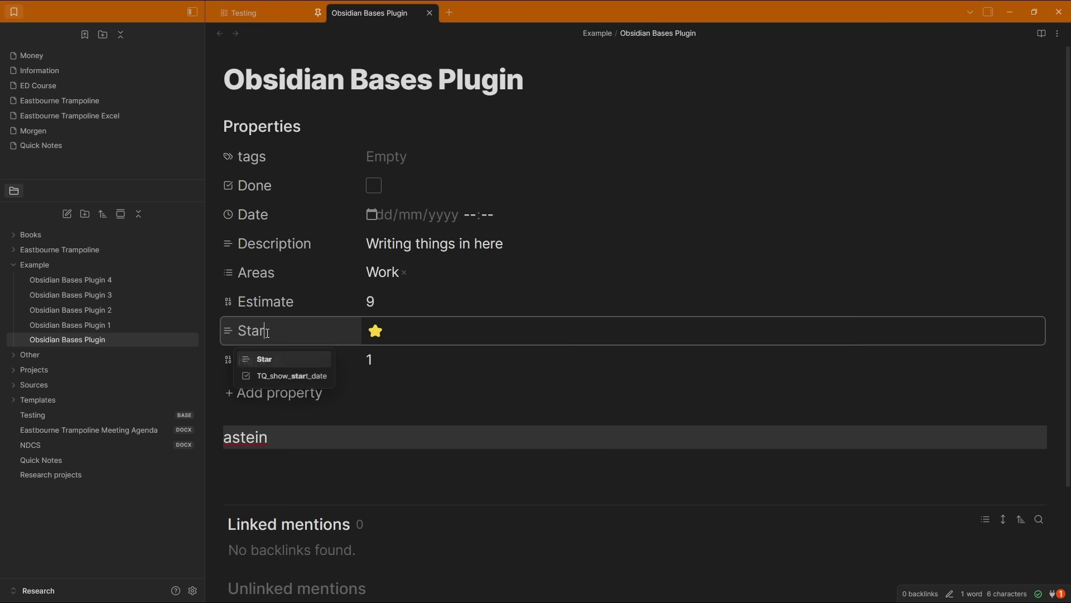
{"action": "left_click", "coordinate": [441, 329]}
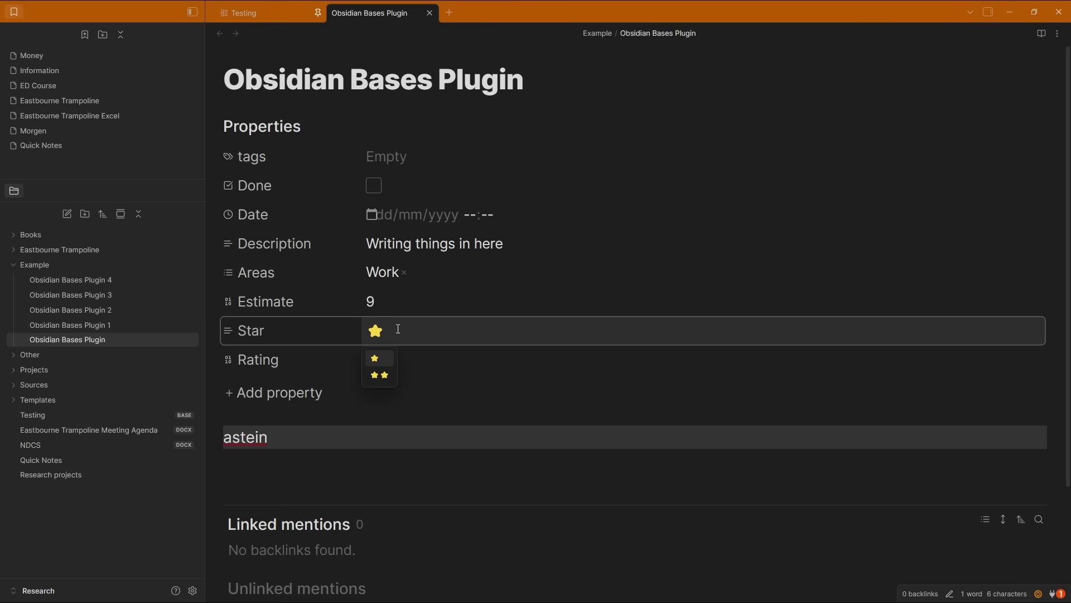
{"action": "left_click", "coordinate": [272, 330]}
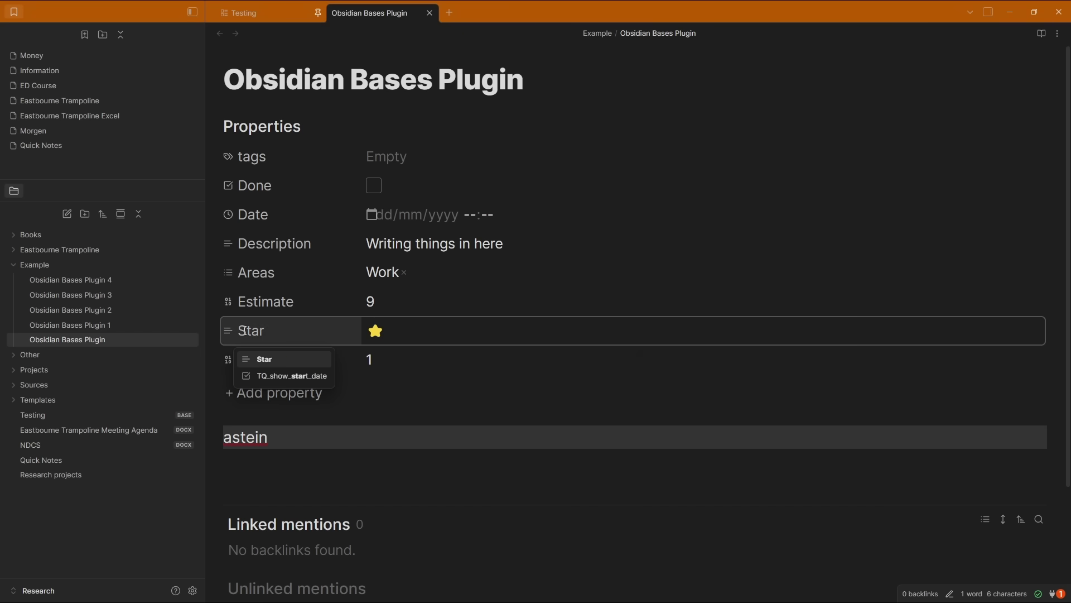
{"action": "double_click", "coordinate": [272, 330]}
{"action": "left_click", "coordinate": [276, 329]}
{"action": "left_click", "coordinate": [228, 329]}
{"action": "mouse_move", "coordinate": [258, 339]}
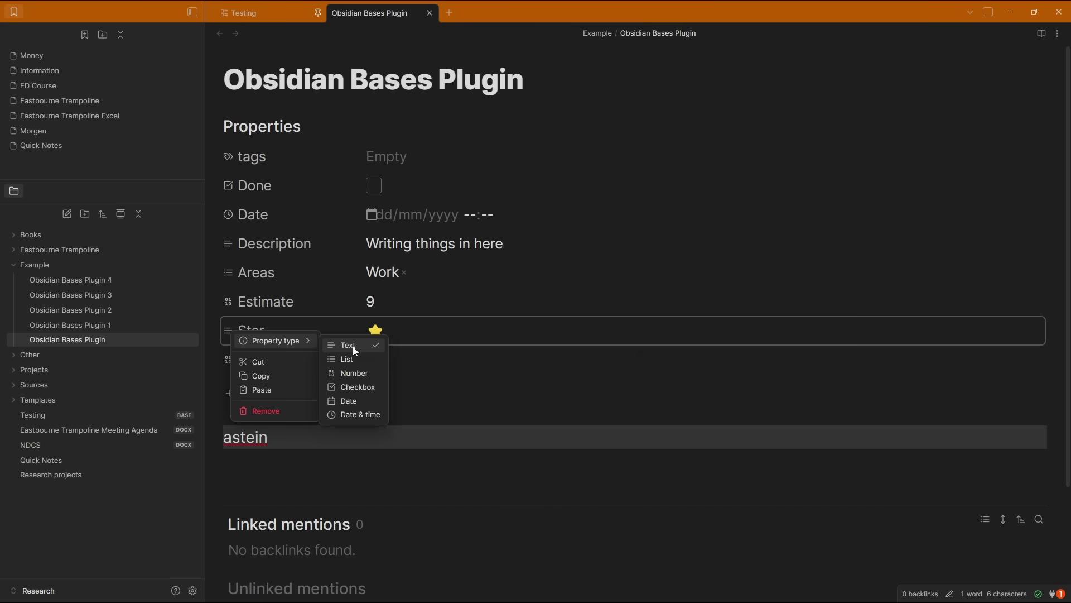
{"action": "left_click", "coordinate": [416, 335]}
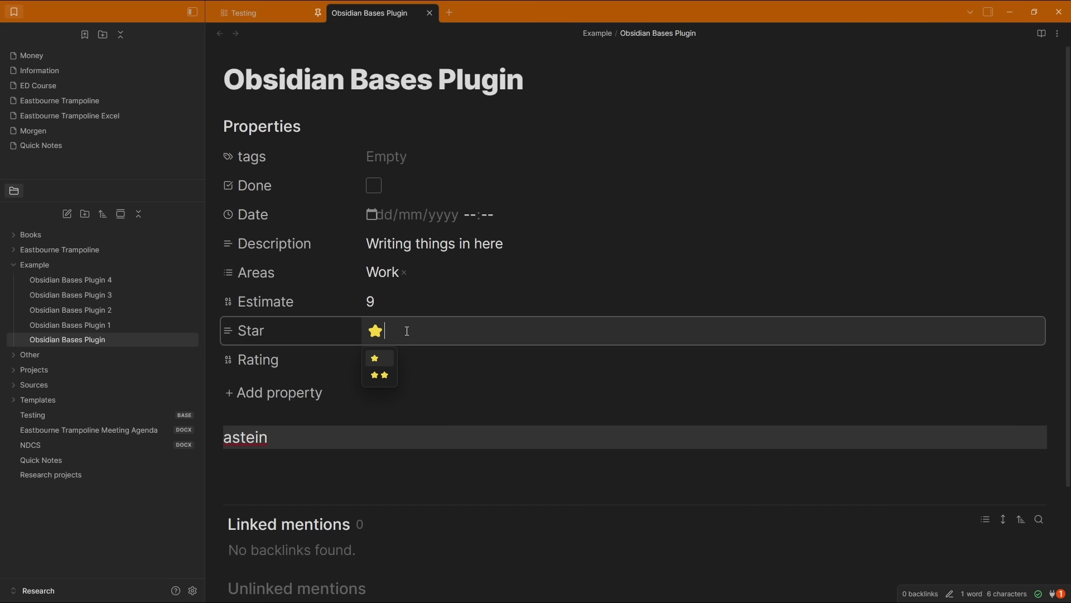
{"action": "key", "text": "super+period"}
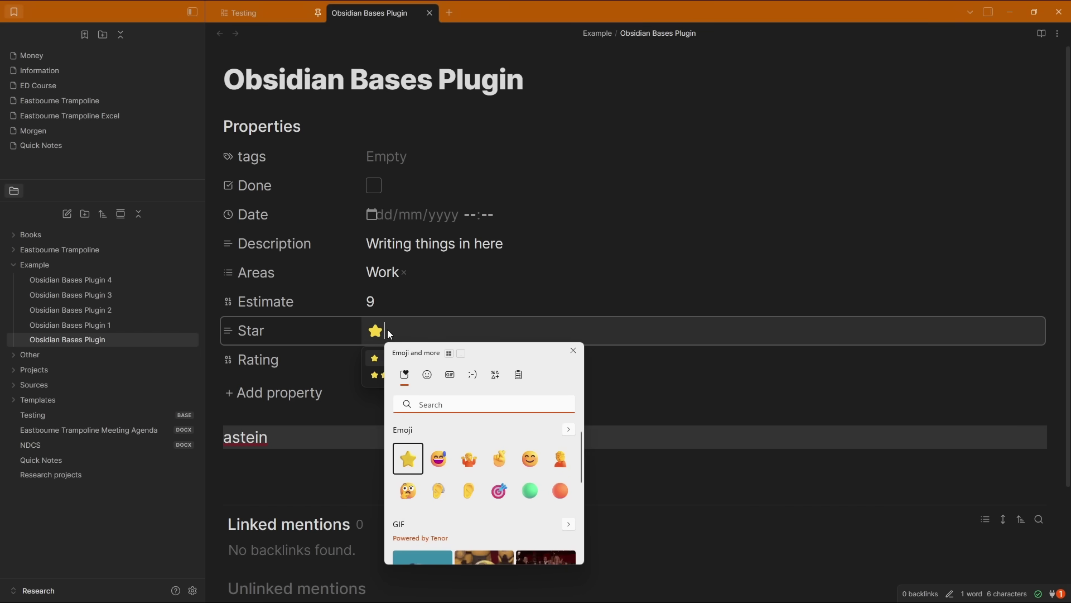
{"action": "key", "text": "Escape"}
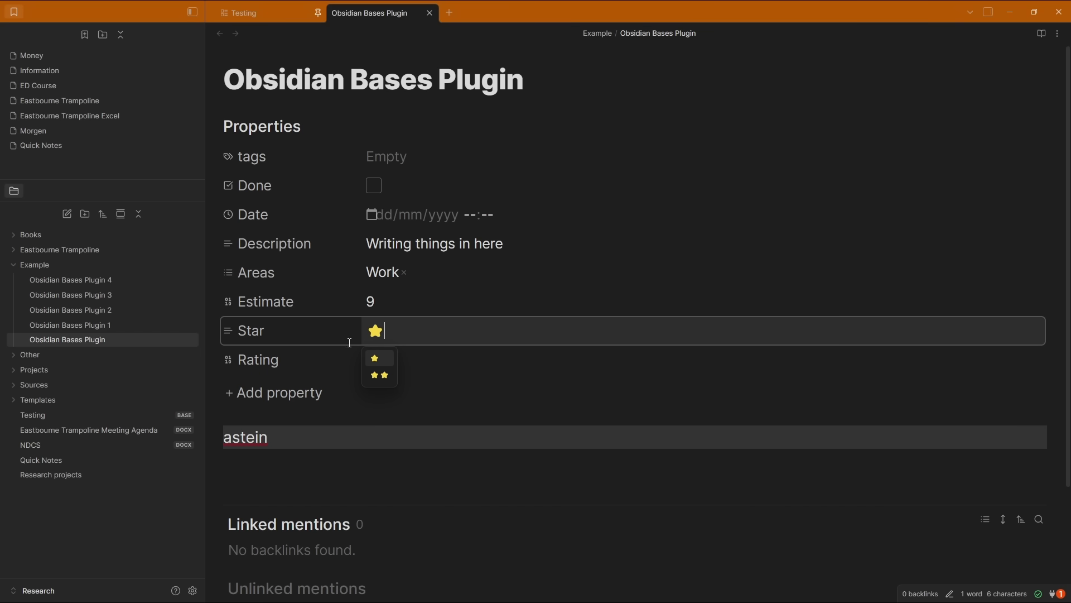
Enter a Rating of 1, then select the body text 'astein'
{"action": "left_click", "coordinate": [275, 358]}
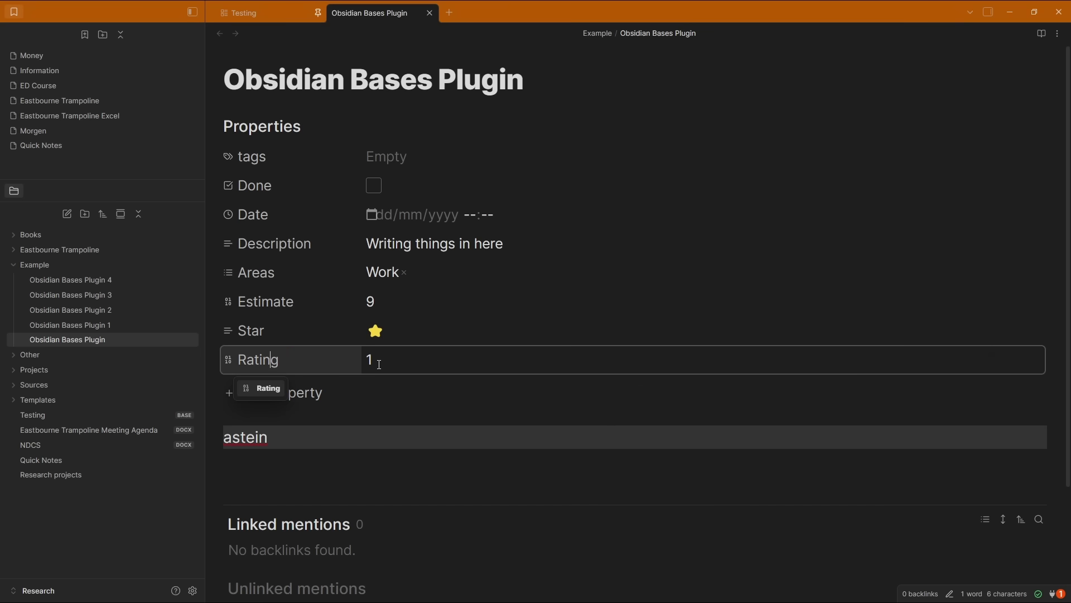
{"action": "left_click", "coordinate": [347, 435]}
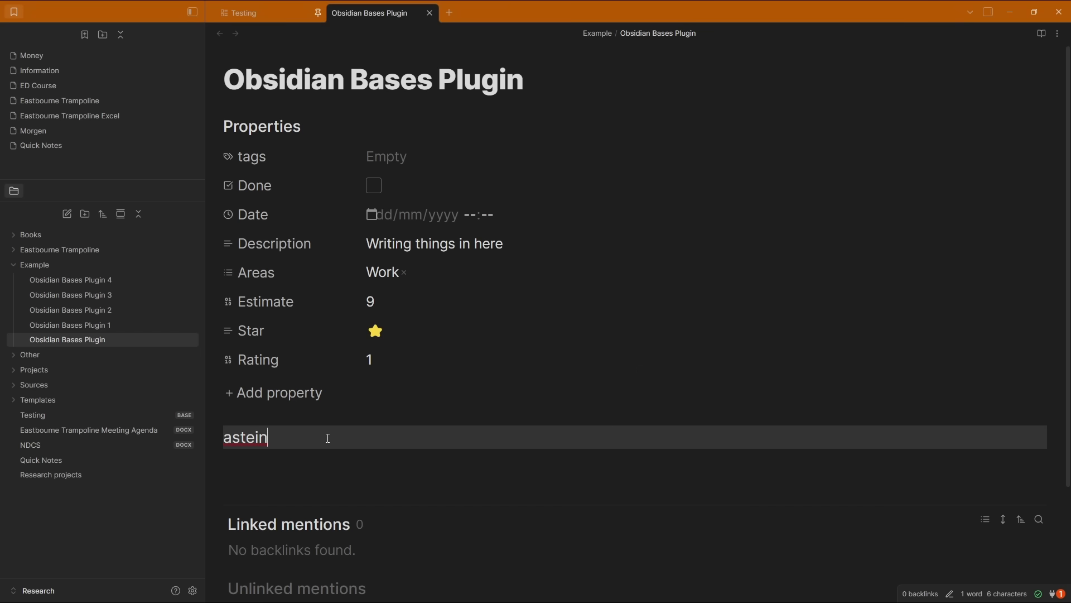
{"action": "left_click_drag", "start_coordinate": [301, 437], "coordinate": [201, 442]}
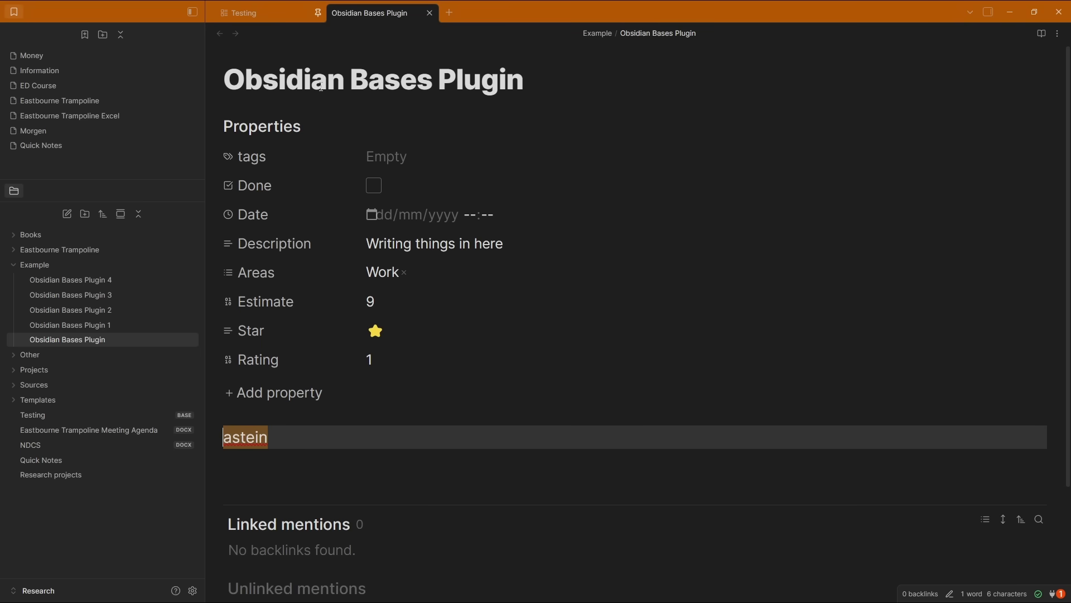
In the Testing base, inspect the full Rating Number formula property
{"action": "left_click", "coordinate": [262, 16]}
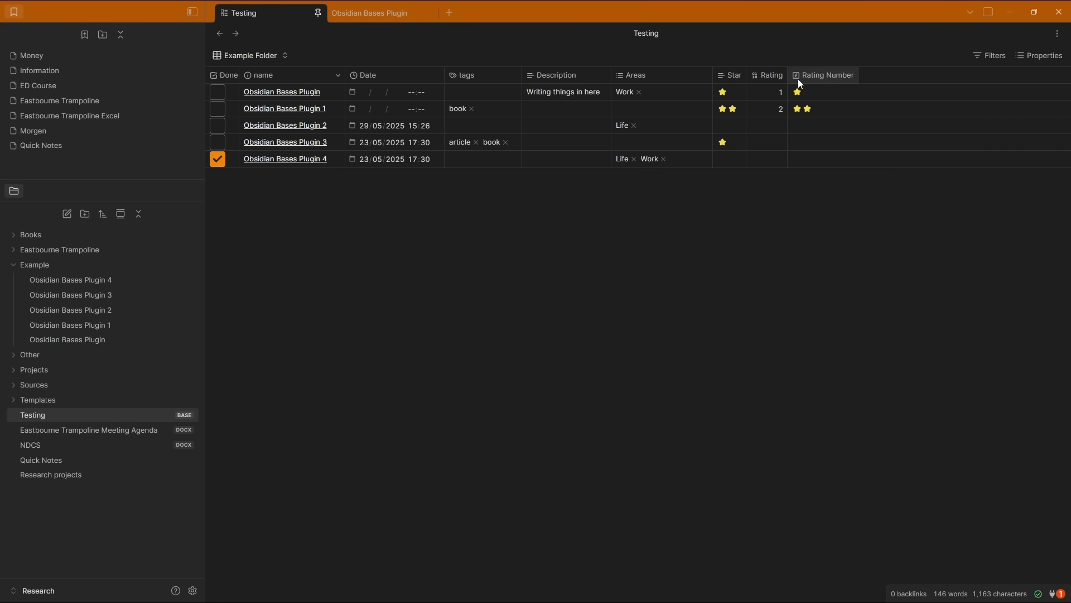
{"action": "left_click", "coordinate": [1037, 56]}
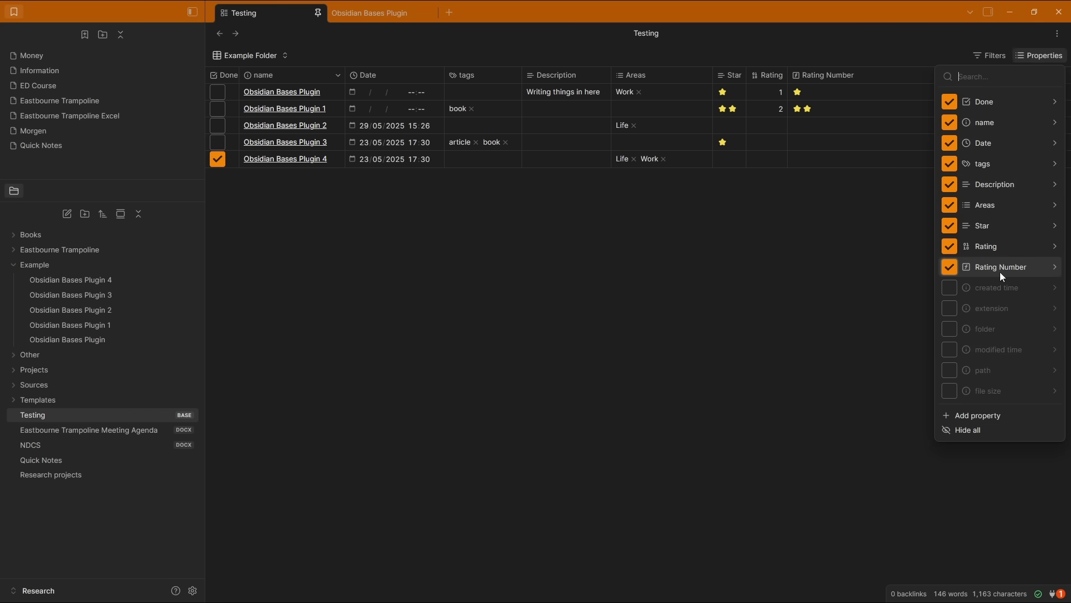
{"action": "left_click", "coordinate": [1055, 267]}
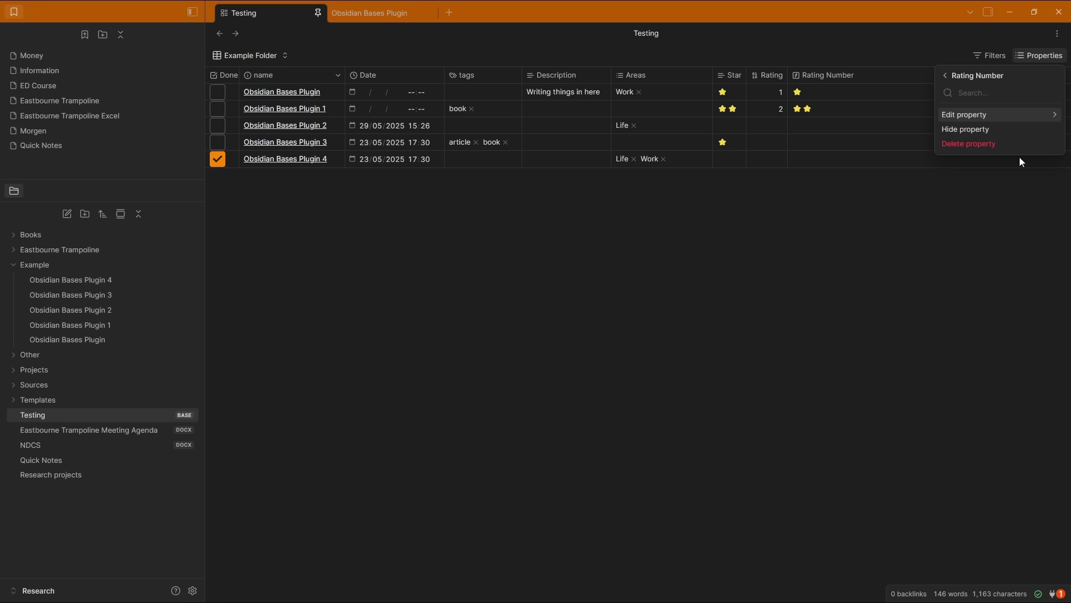
{"action": "left_click", "coordinate": [1054, 115]}
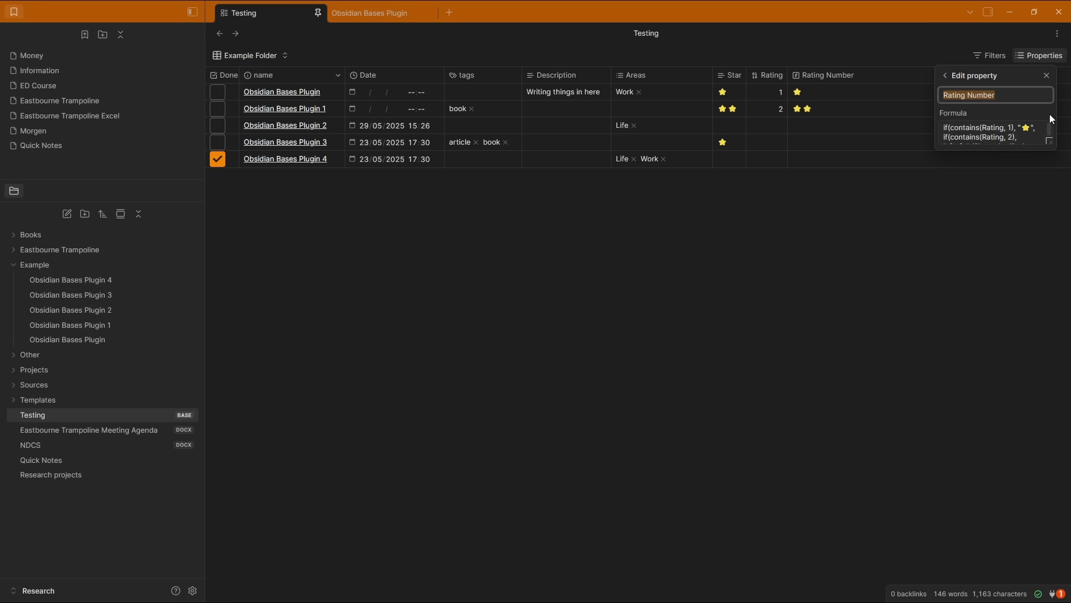
{"action": "left_click_drag", "start_coordinate": [1052, 152], "coordinate": [1050, 247]}
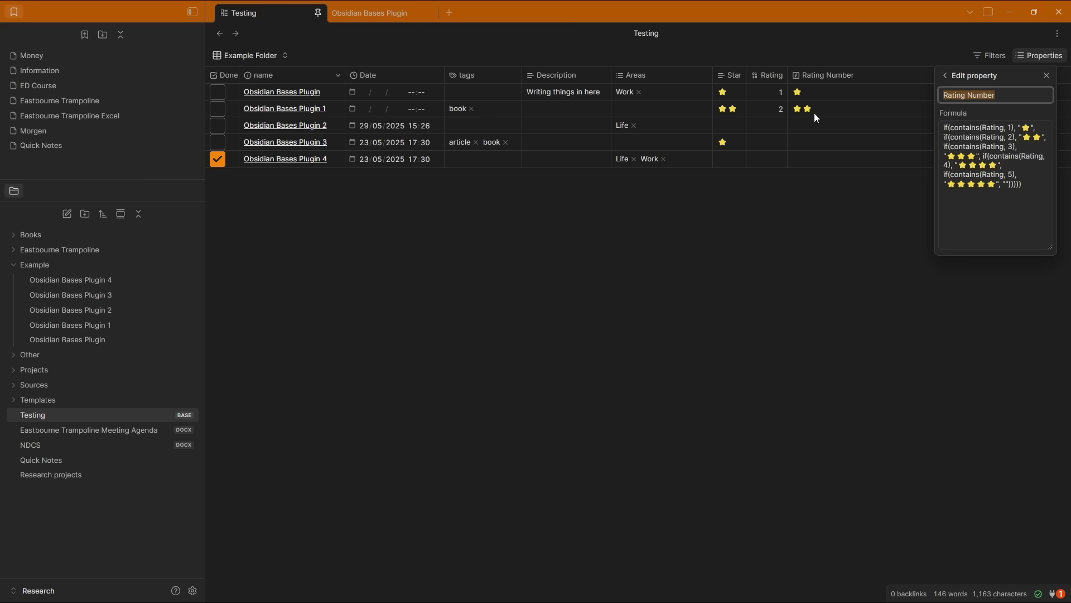
{"action": "left_click", "coordinate": [828, 217]}
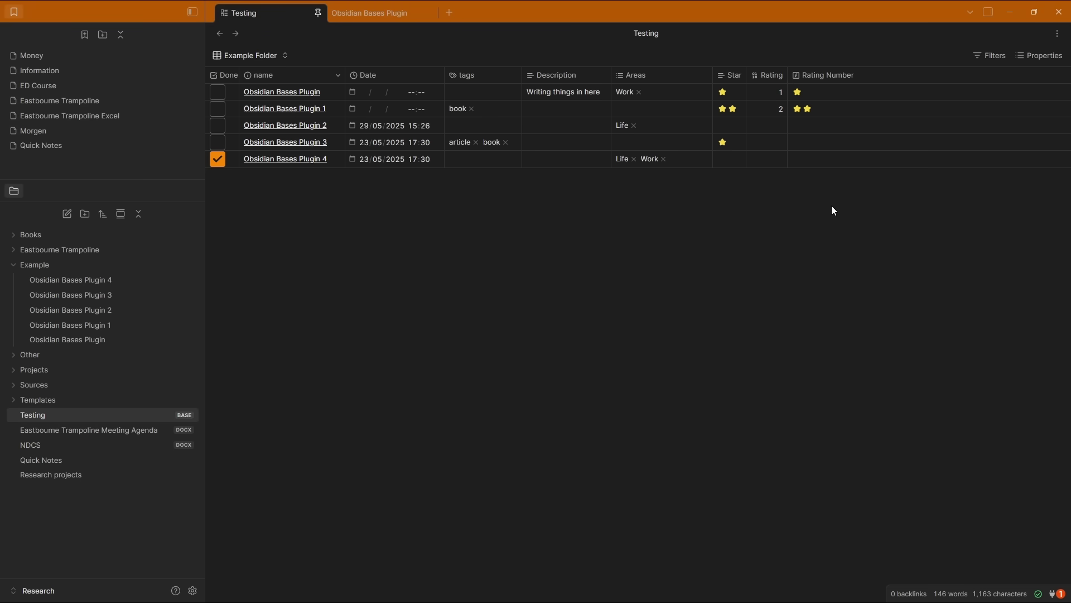
Add a new Untitled formula property to the Testing base
{"action": "left_click", "coordinate": [1033, 59]}
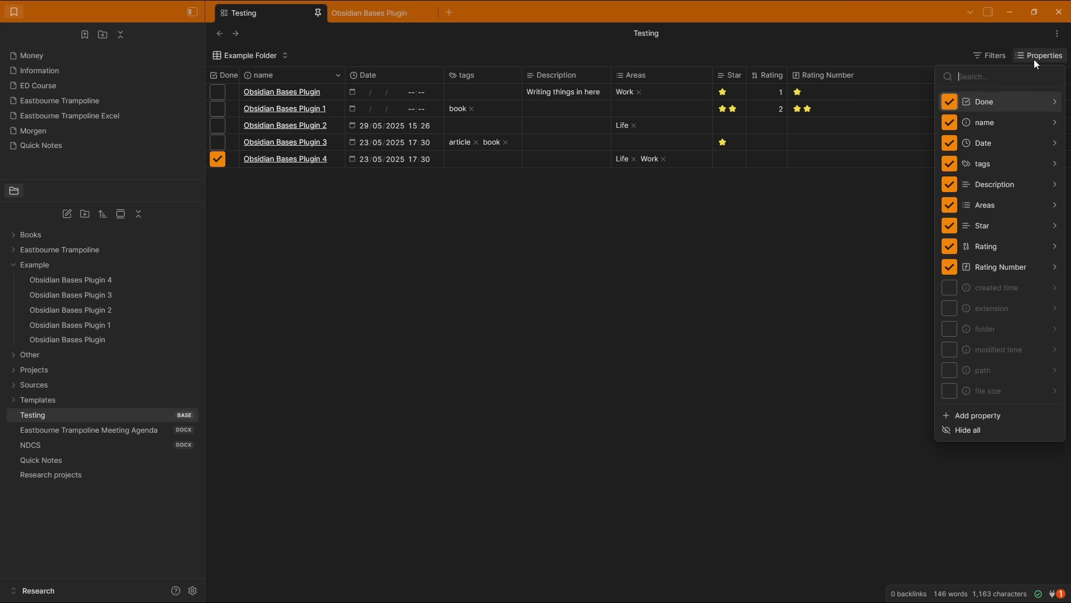
{"action": "left_click", "coordinate": [972, 416]}
{"action": "left_click", "coordinate": [956, 129]}
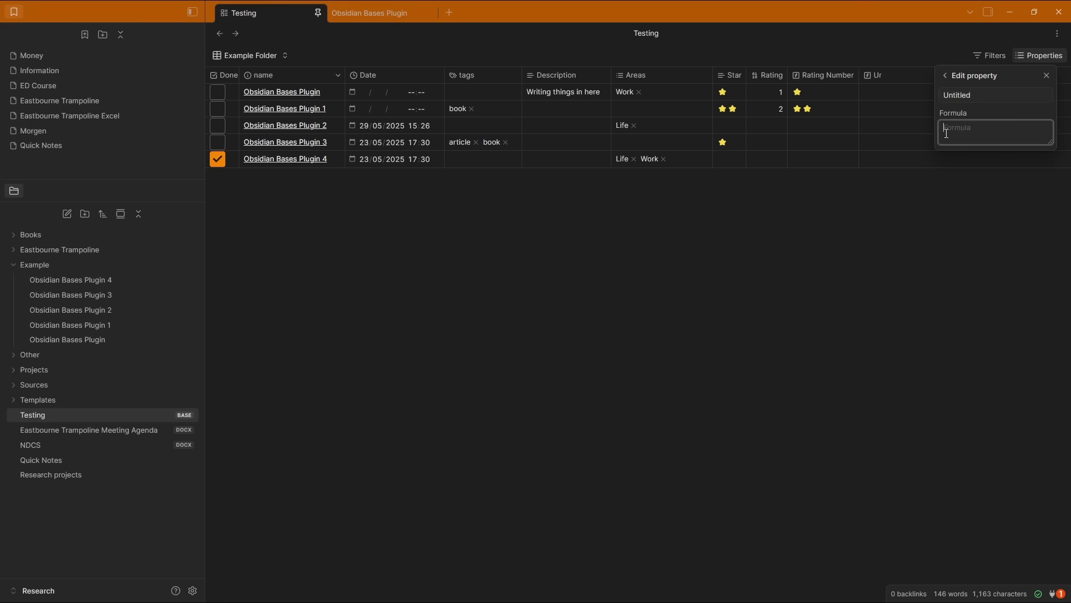
{"action": "left_click", "coordinate": [1048, 76]}
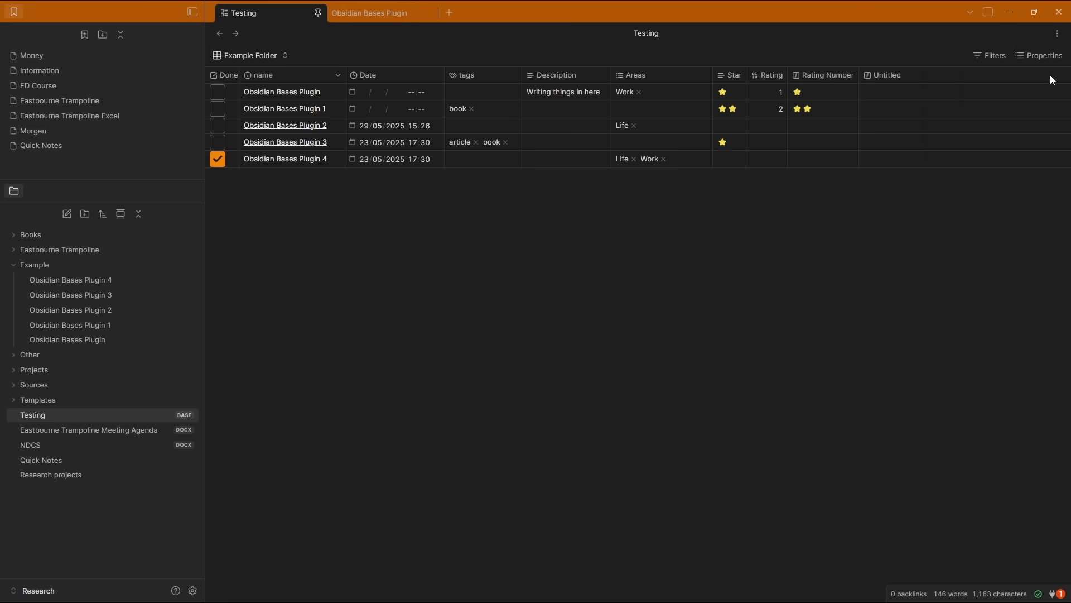
Set Obsidian Bases Plugin 2's Rating to 5 in the table
{"action": "left_click", "coordinate": [769, 125]}
{"action": "type", "text": "5"}
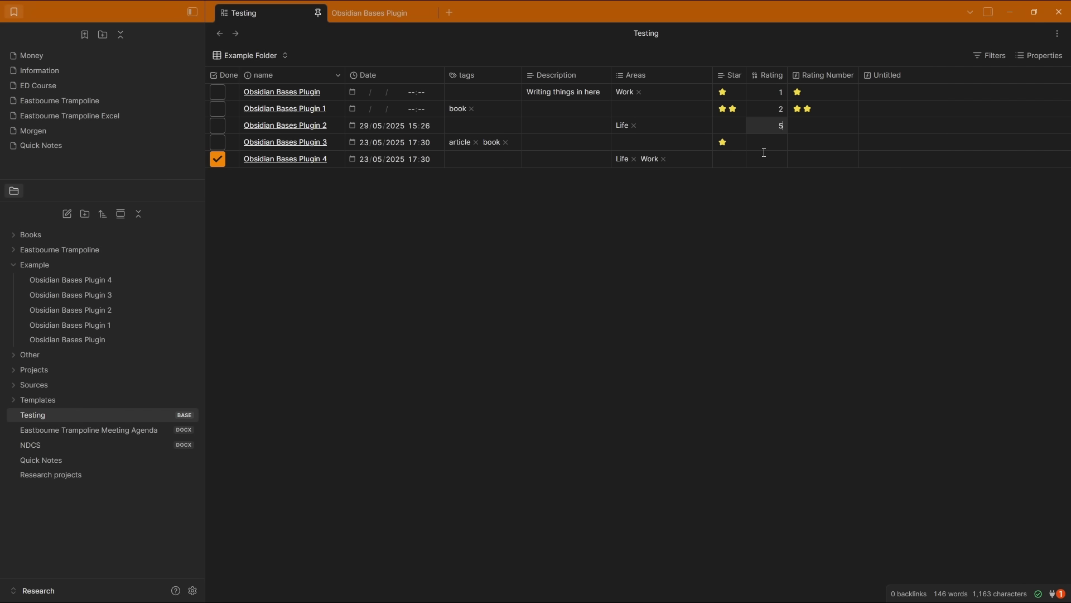
{"action": "left_click", "coordinate": [764, 141]}
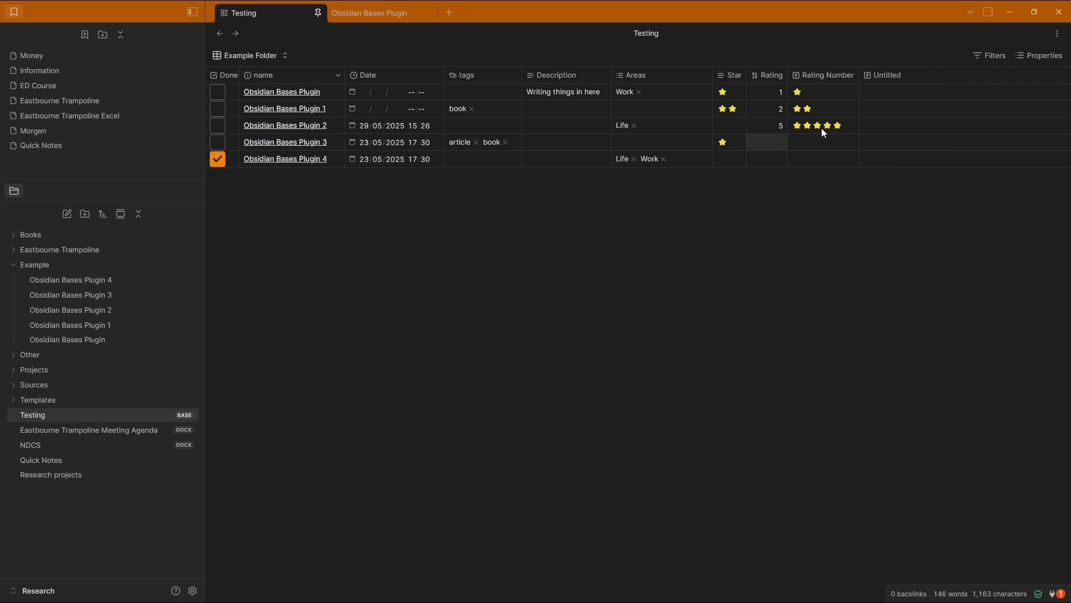
{"action": "left_click", "coordinate": [691, 259]}
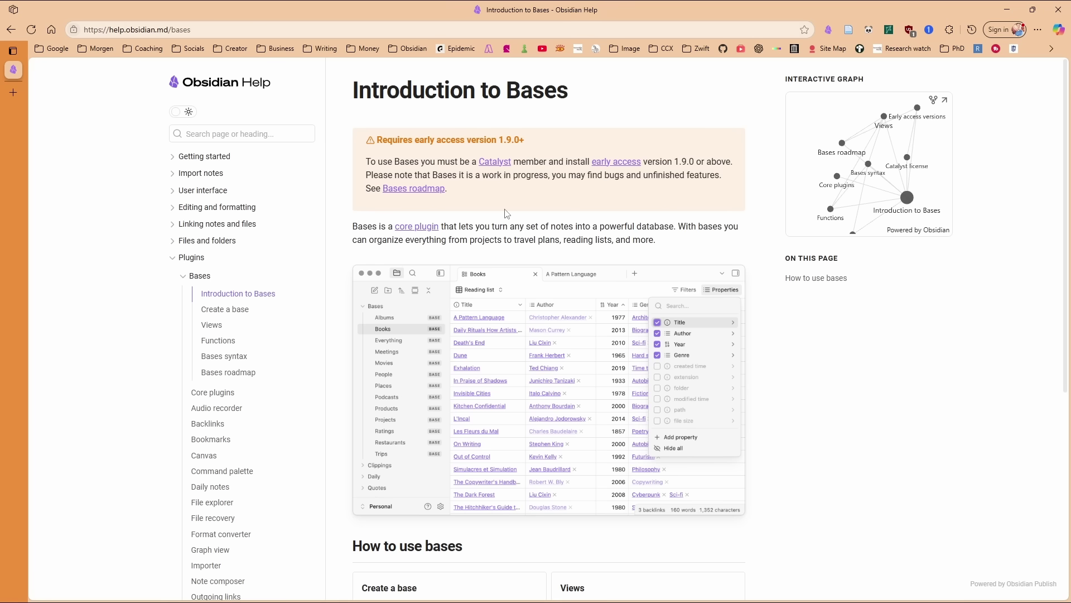
Scroll the Introduction to Bases page and open the Bases Functions help page
{"action": "scroll", "coordinate": [541, 208], "scroll_direction": "down", "scroll_amount": 1}
{"action": "scroll", "coordinate": [541, 208], "scroll_direction": "down", "scroll_amount": 3}
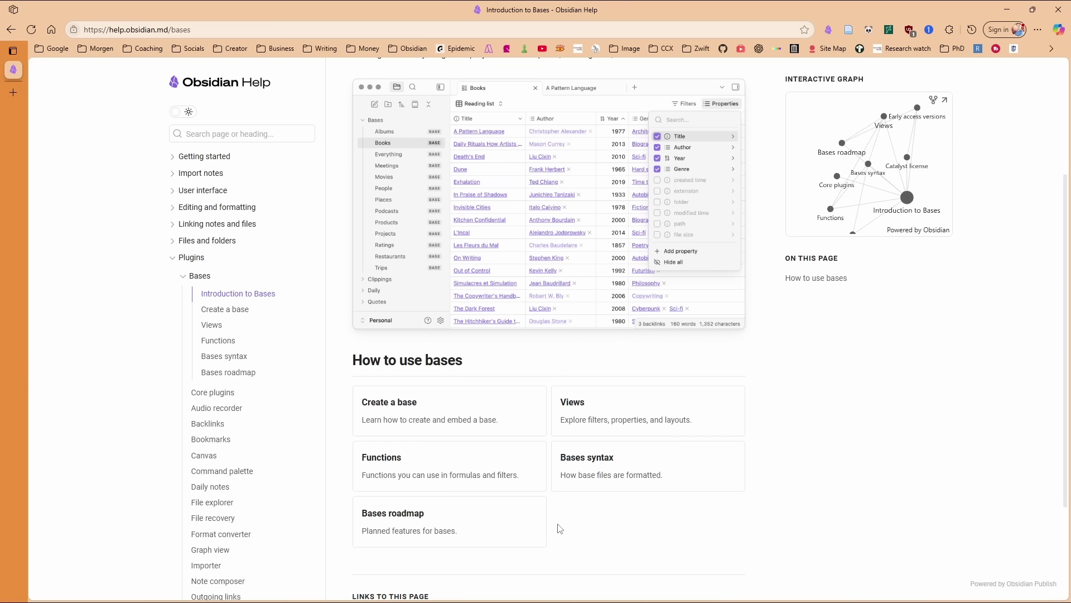
{"action": "left_click", "coordinate": [231, 345]}
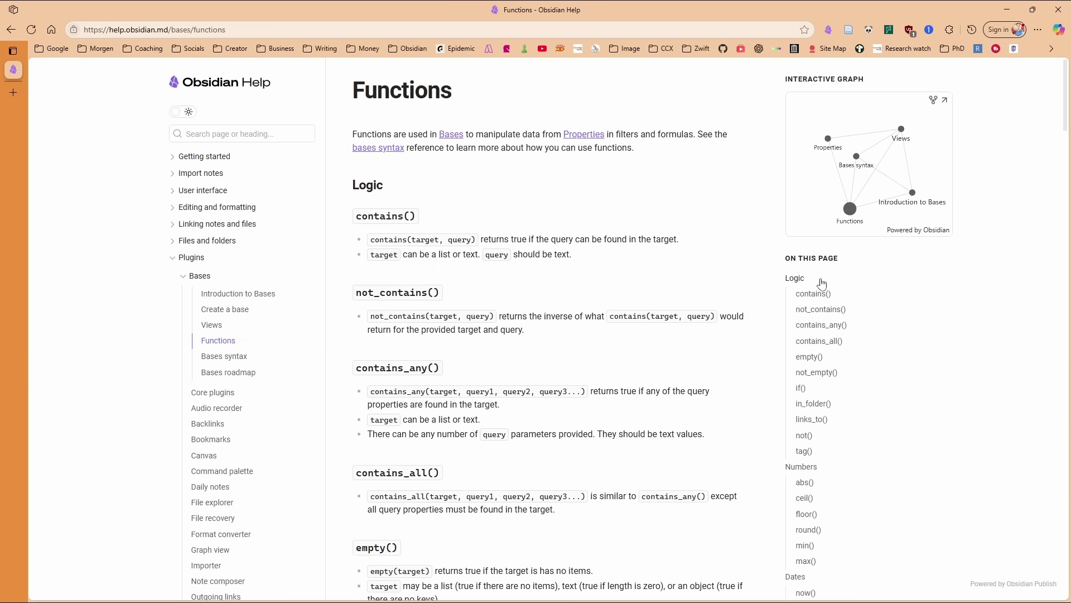
Read through the Functions reference, then go back to the Bases roadmap page
{"action": "scroll", "coordinate": [820, 461], "scroll_direction": "down", "scroll_amount": 1}
{"action": "scroll", "coordinate": [821, 461], "scroll_direction": "down", "scroll_amount": 6}
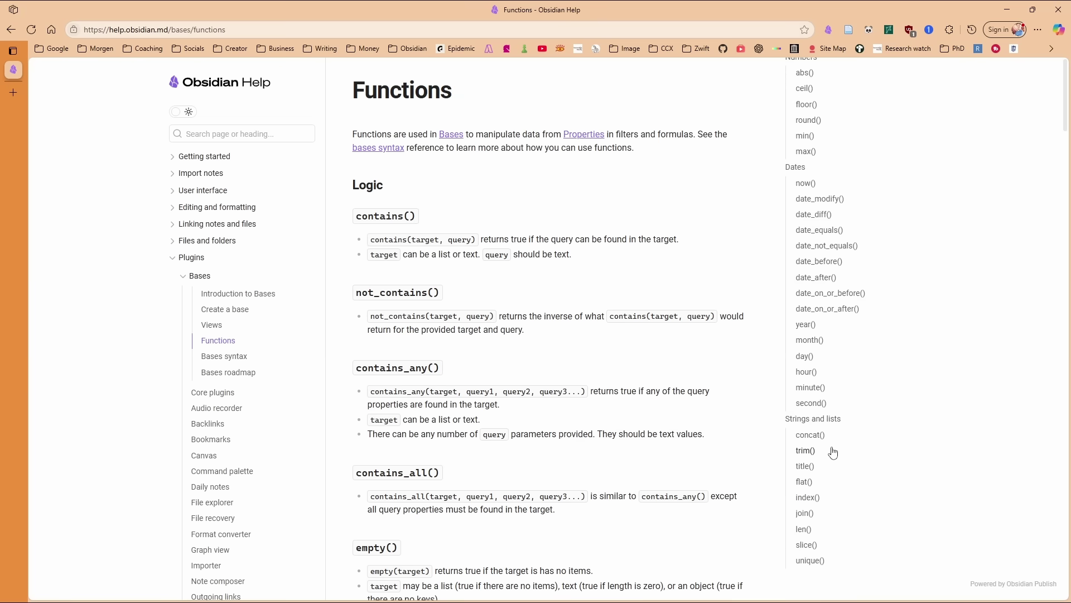
{"action": "scroll", "coordinate": [833, 452], "scroll_direction": "up", "scroll_amount": 7}
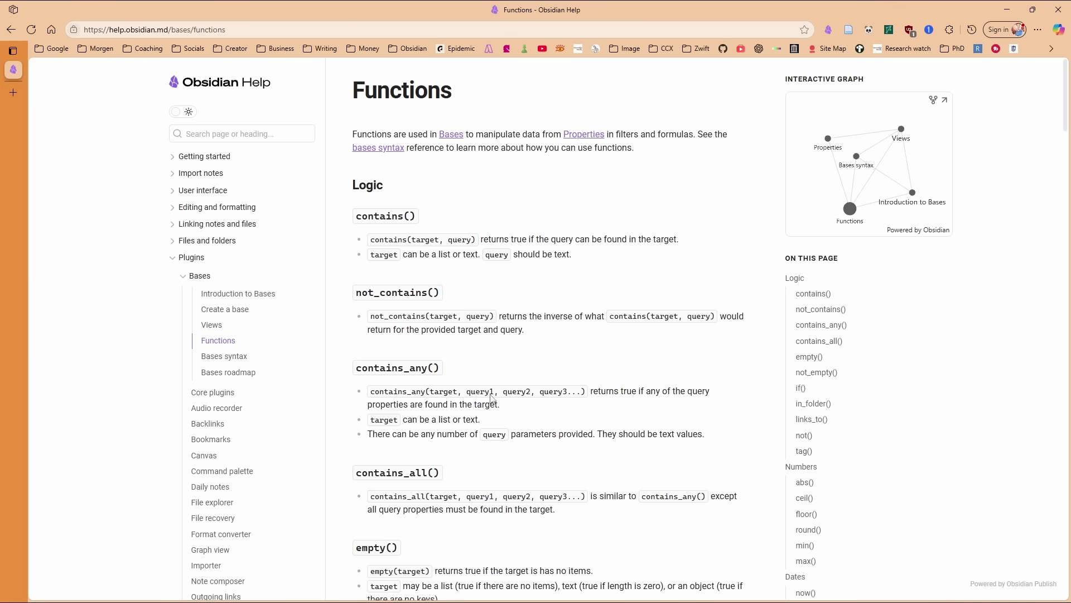
{"action": "scroll", "coordinate": [491, 399], "scroll_direction": "down", "scroll_amount": 5}
{"action": "scroll", "coordinate": [497, 393], "scroll_direction": "up", "scroll_amount": 5}
{"action": "key", "text": "alt+Left"}
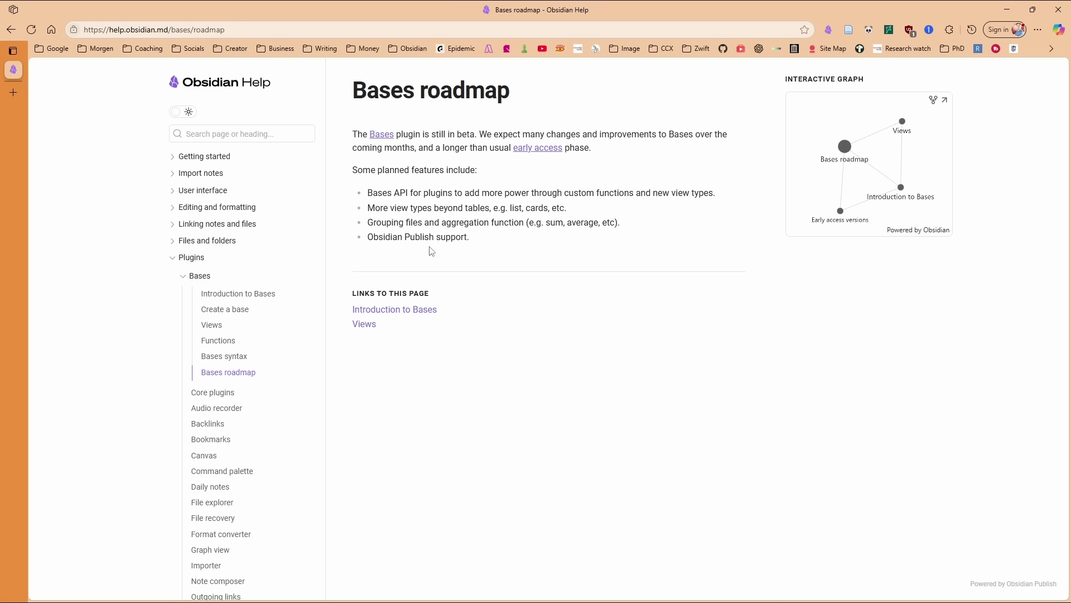
Back in Obsidian, create a new Untitled base with 'Bases: Create new base'
{"action": "key", "text": "alt+Tab"}
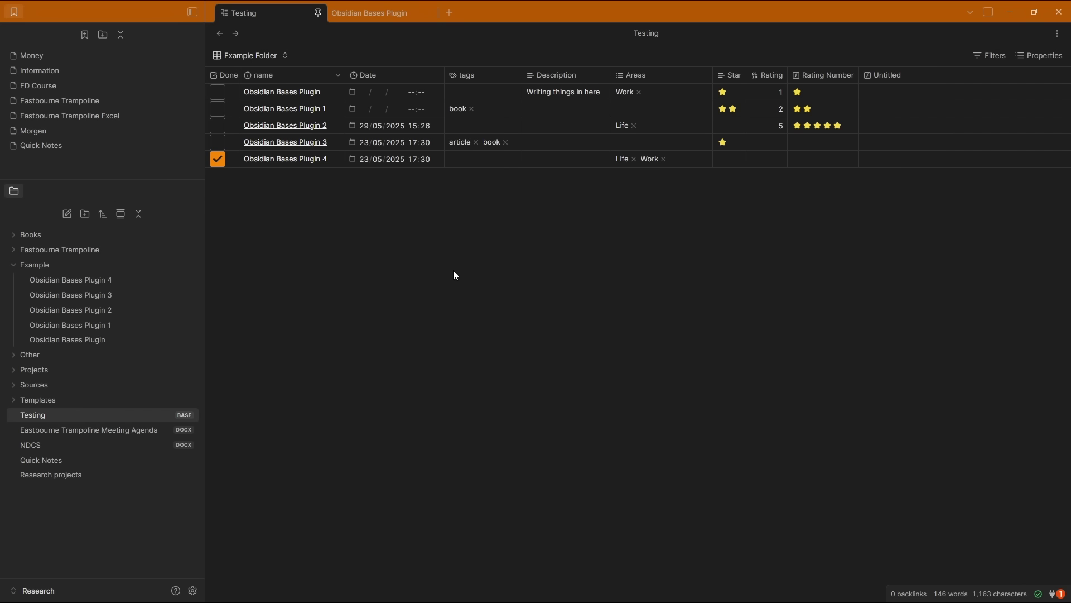
{"action": "key", "text": "ctrl+p"}
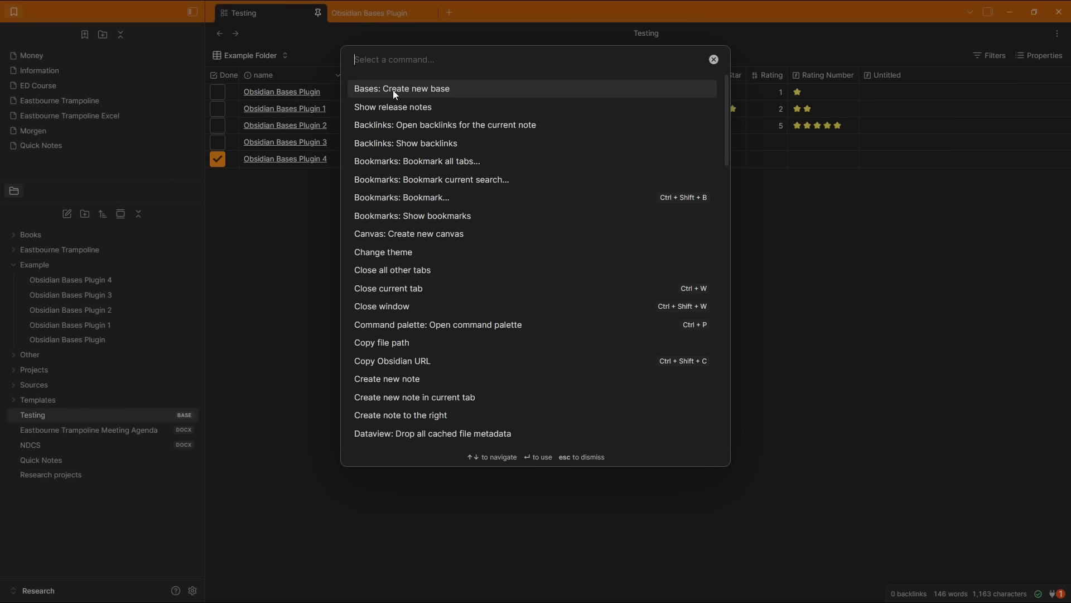
{"action": "left_click", "coordinate": [490, 90]}
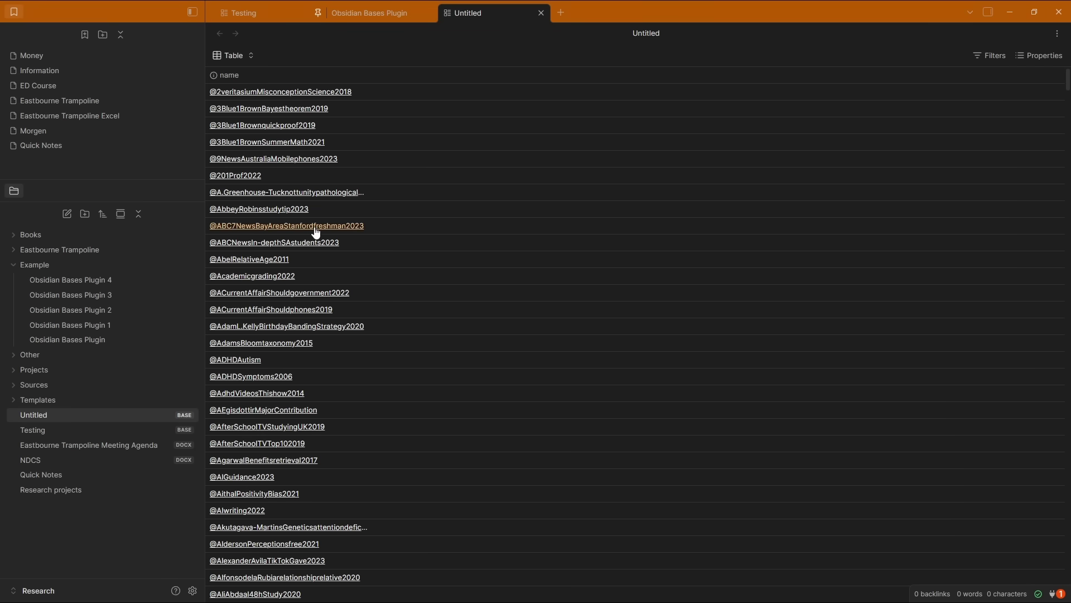
Look over the new base's note list, then open Settings at Core plugins
{"action": "scroll", "coordinate": [315, 229], "scroll_direction": "down", "scroll_amount": 15}
{"action": "scroll", "coordinate": [320, 215], "scroll_direction": "up", "scroll_amount": 10}
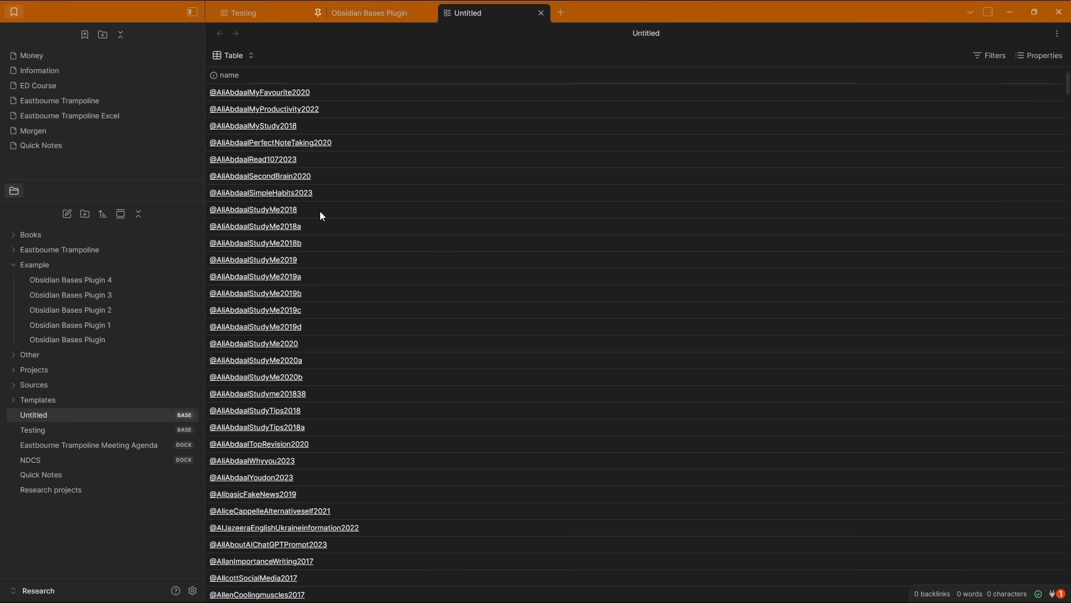
{"action": "scroll", "coordinate": [321, 216], "scroll_direction": "up", "scroll_amount": 1}
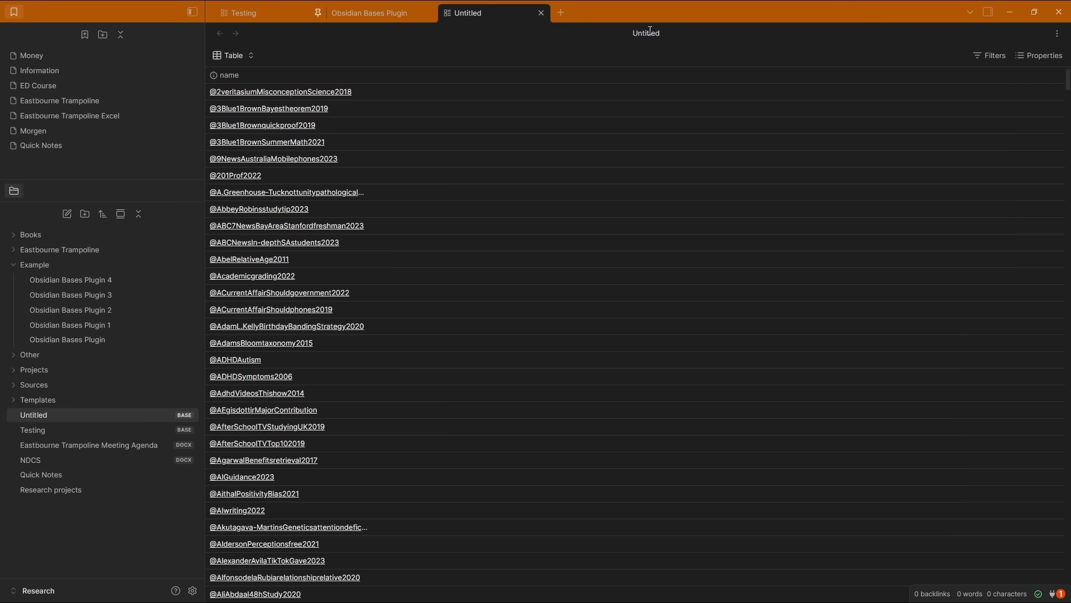
{"action": "key", "text": "ctrl+comma"}
{"action": "left_click", "coordinate": [262, 162]}
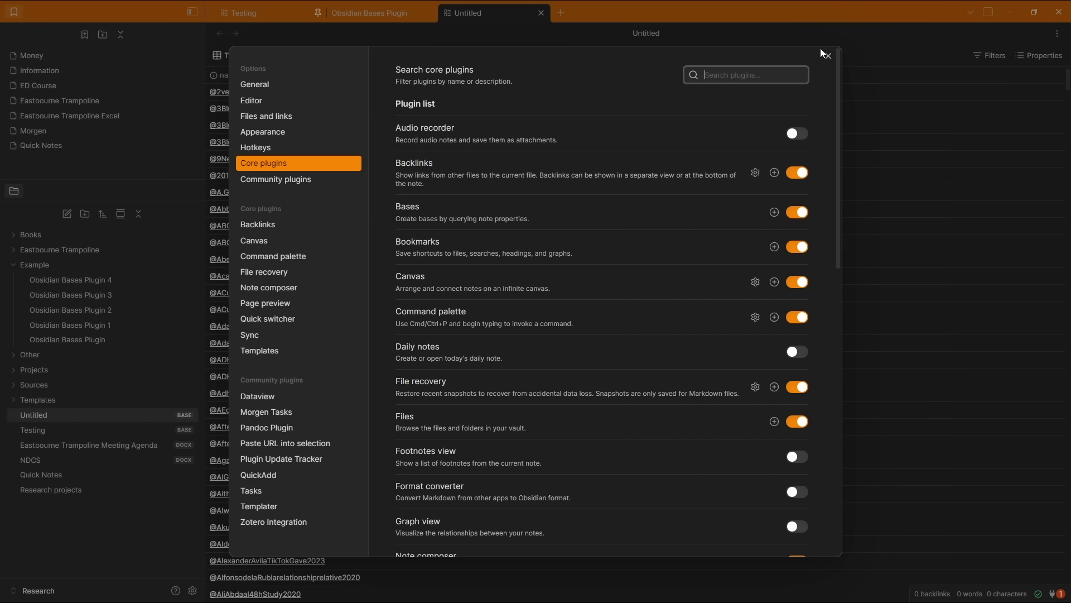
Assign Alt+T as the hotkey for 'Bases: Change view' and close Settings
{"action": "left_click", "coordinate": [260, 149]}
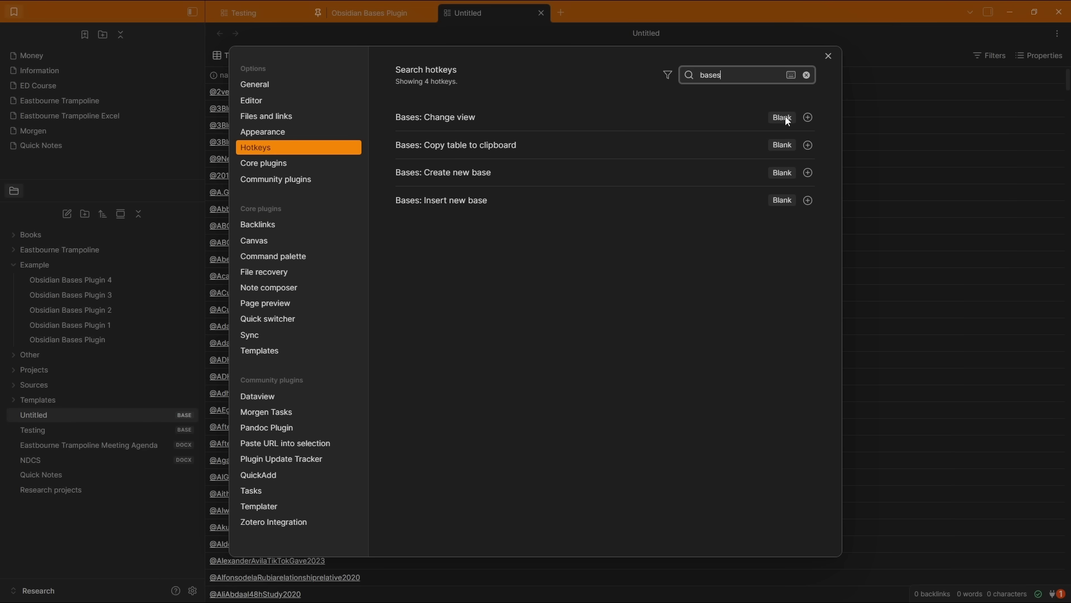
{"action": "left_click", "coordinate": [809, 118]}
{"action": "key", "text": "alt+t"}
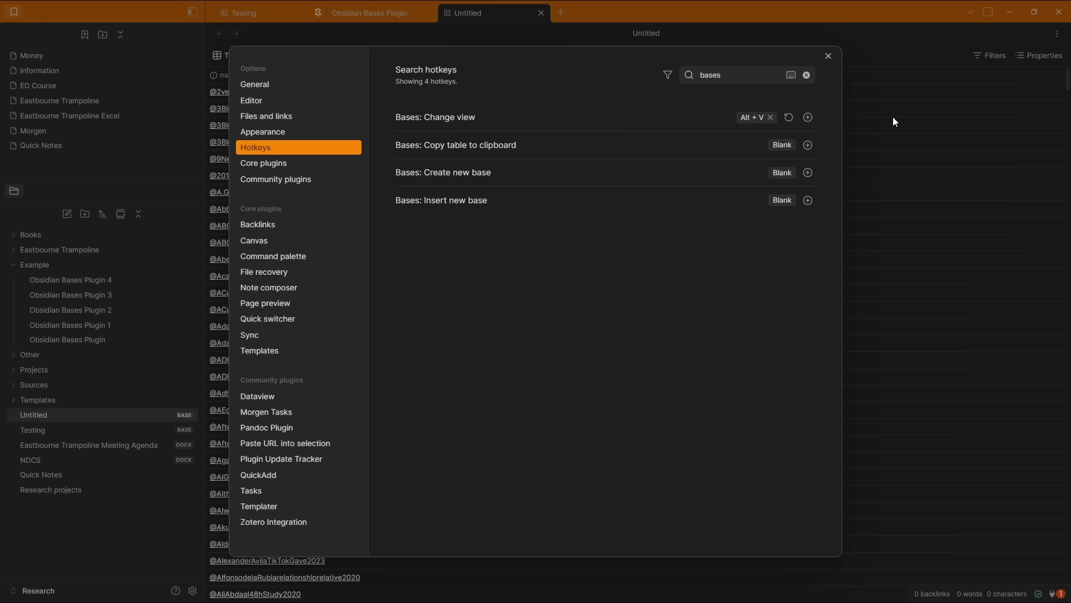
{"action": "left_click", "coordinate": [892, 116]}
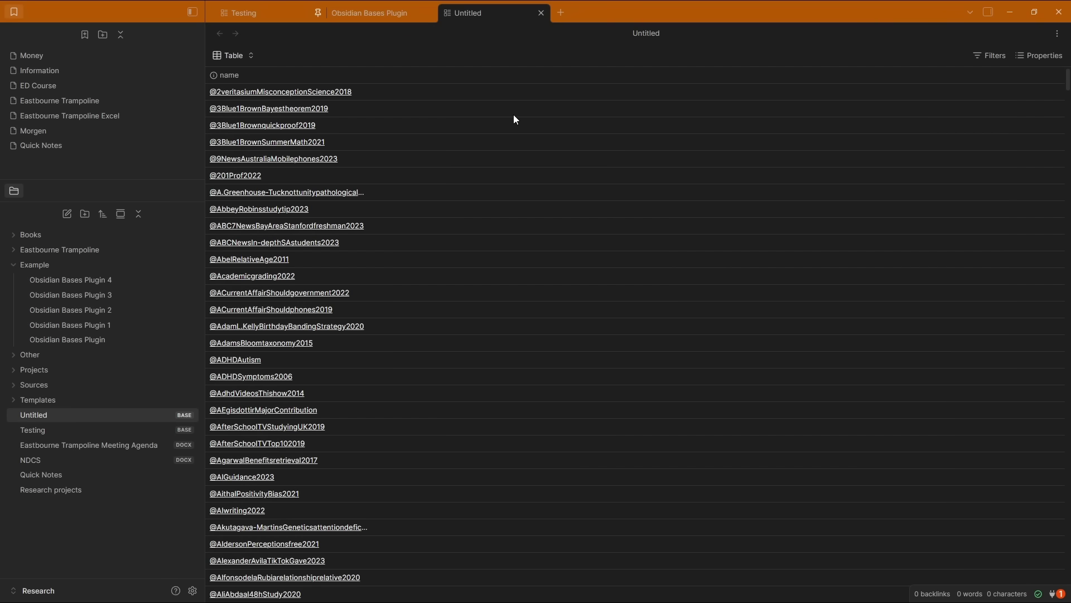
{"action": "right_click", "coordinate": [467, 11]}
Delete the Untitled base file and return to the Testing base
{"action": "left_click", "coordinate": [522, 322]}
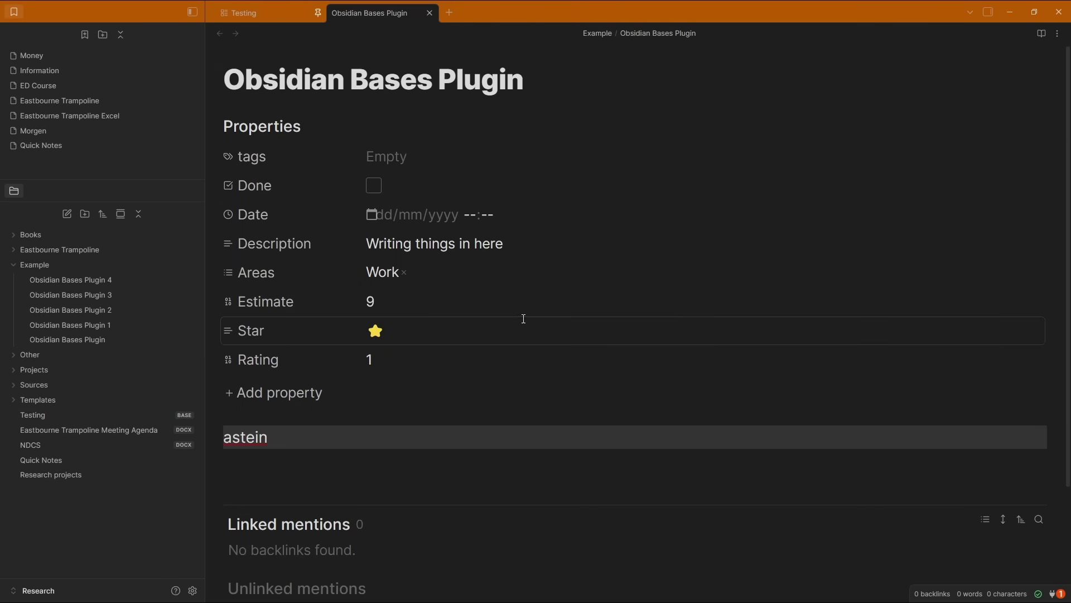
{"action": "left_click", "coordinate": [238, 19]}
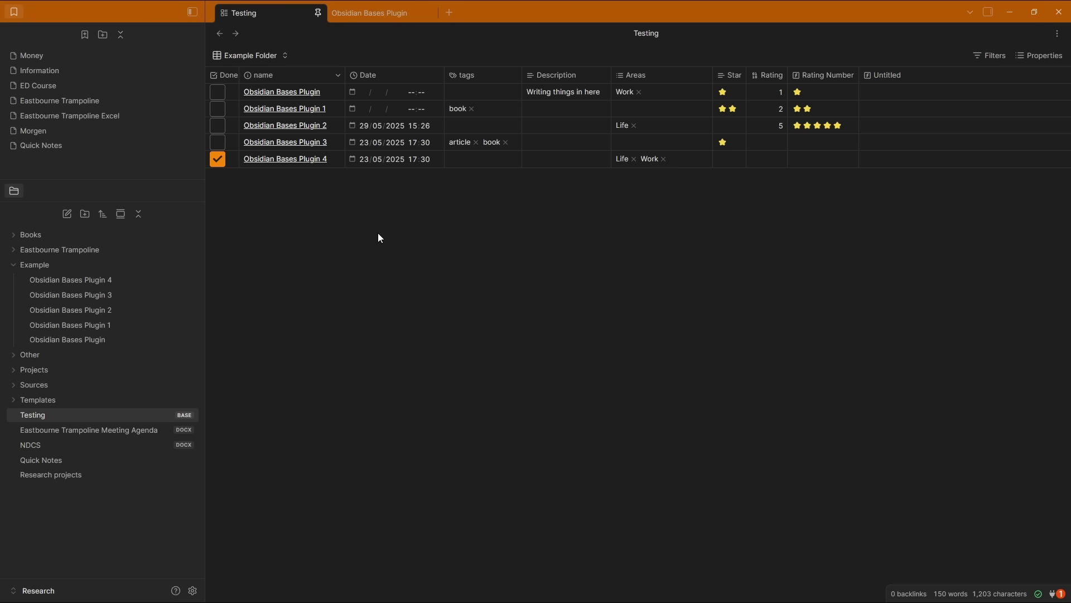
{"action": "key", "text": "ctrl+shift+v"}
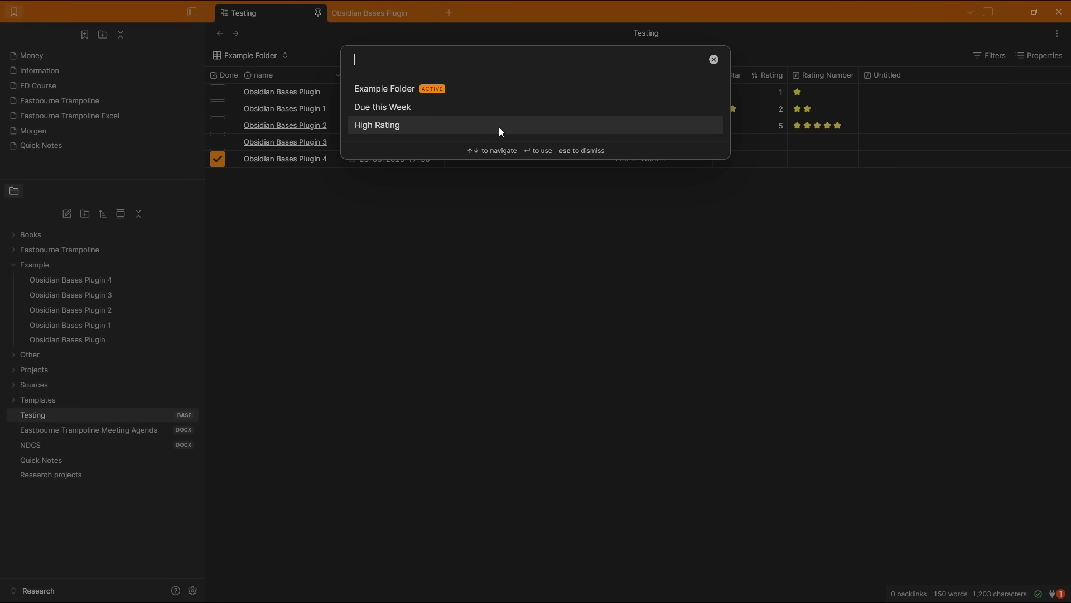
{"action": "key", "text": "Escape"}
Browse the Testing base's views, trying a 'high' search, then open Example Folder's options
{"action": "left_click", "coordinate": [268, 58]}
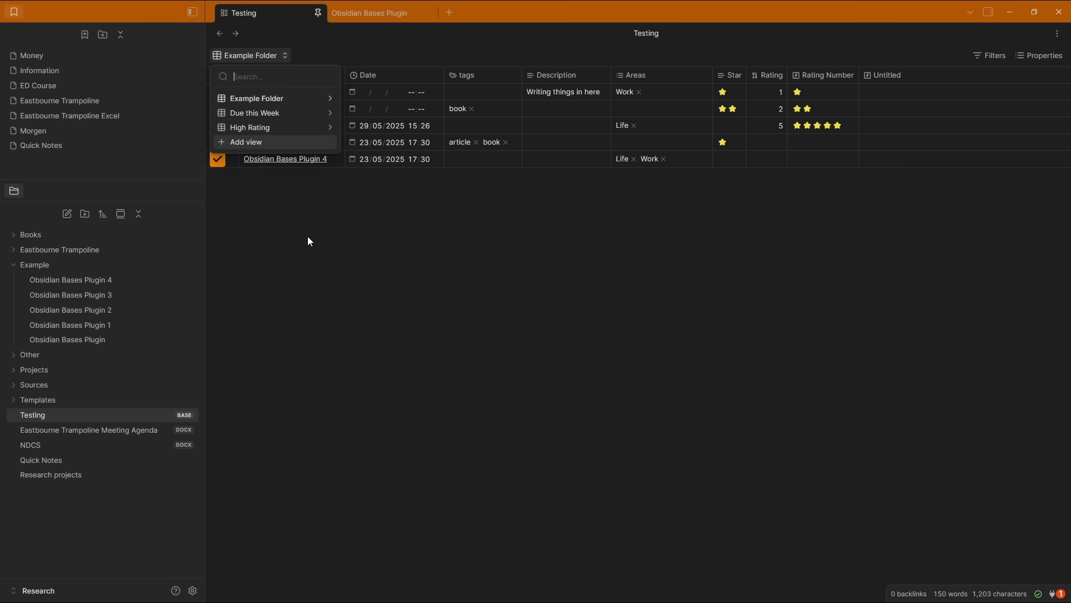
{"action": "type", "text": "high"}
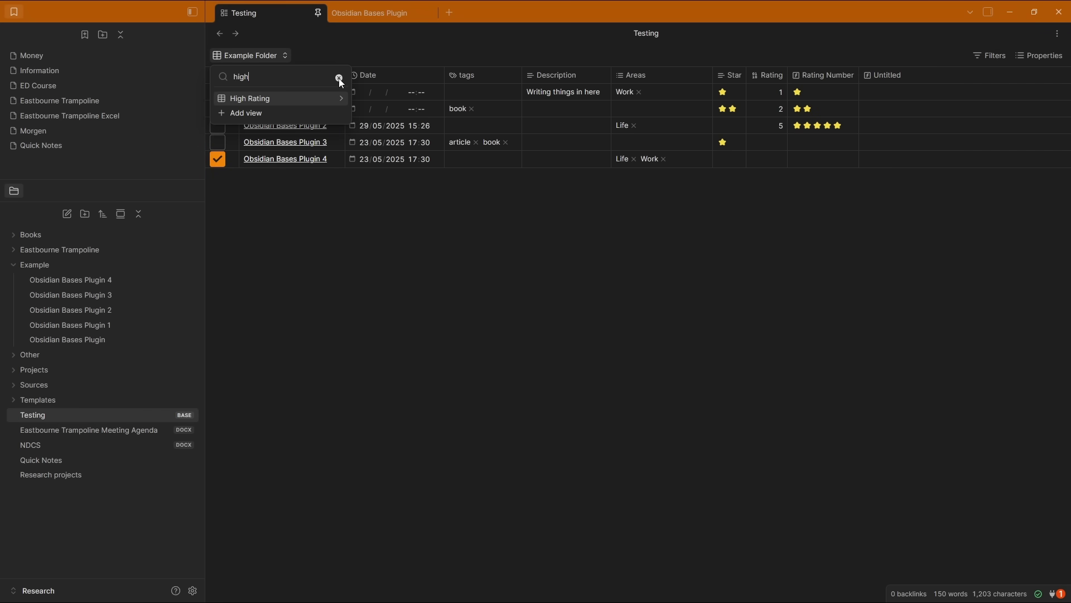
{"action": "left_click", "coordinate": [339, 79]}
{"action": "left_click", "coordinate": [282, 56]}
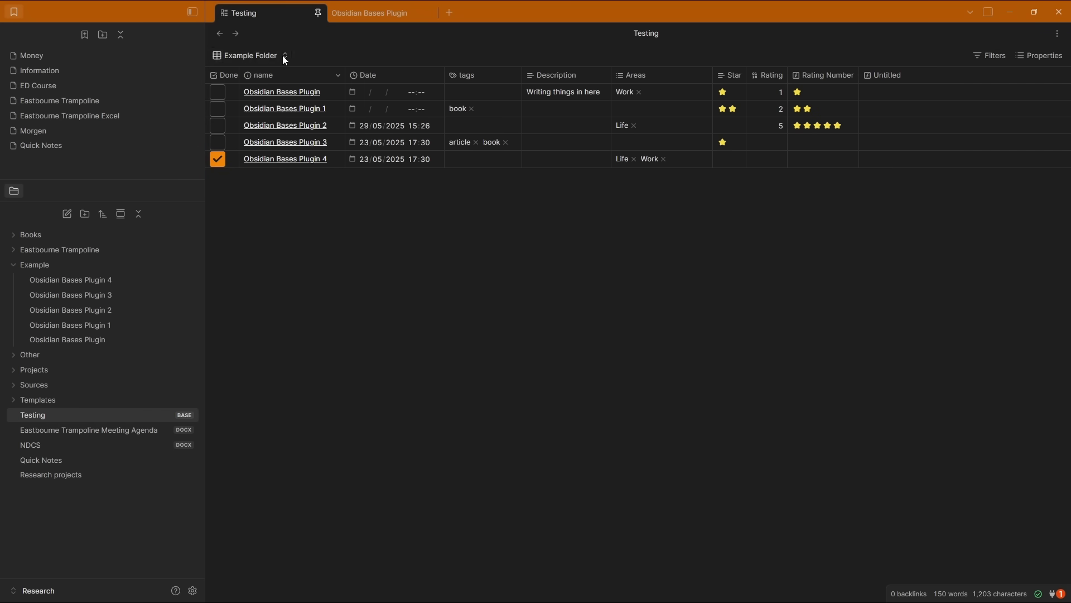
{"action": "left_click", "coordinate": [248, 55]}
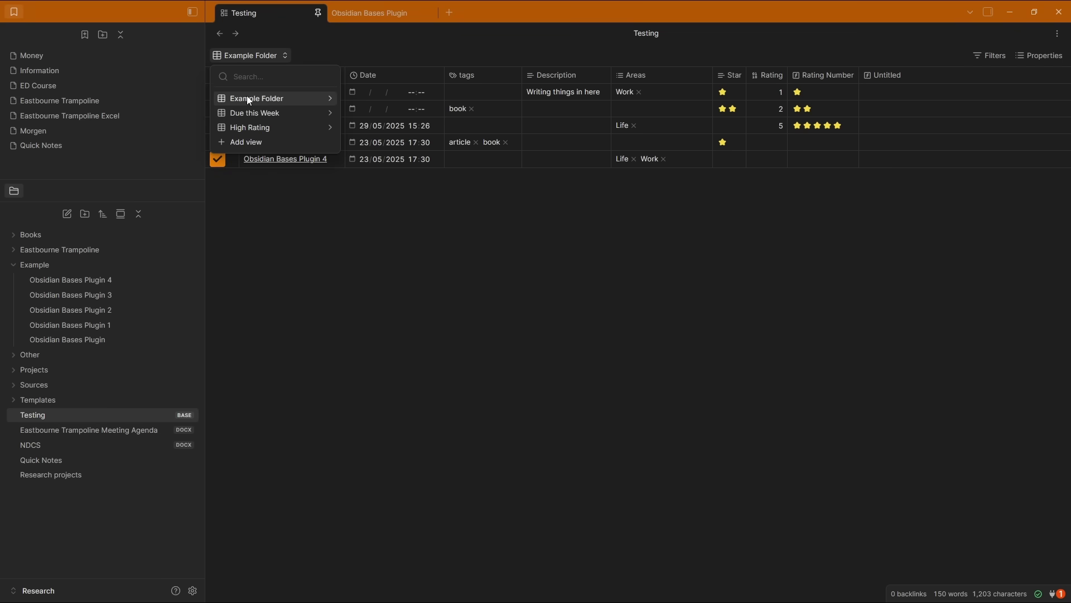
{"action": "left_click", "coordinate": [331, 99]}
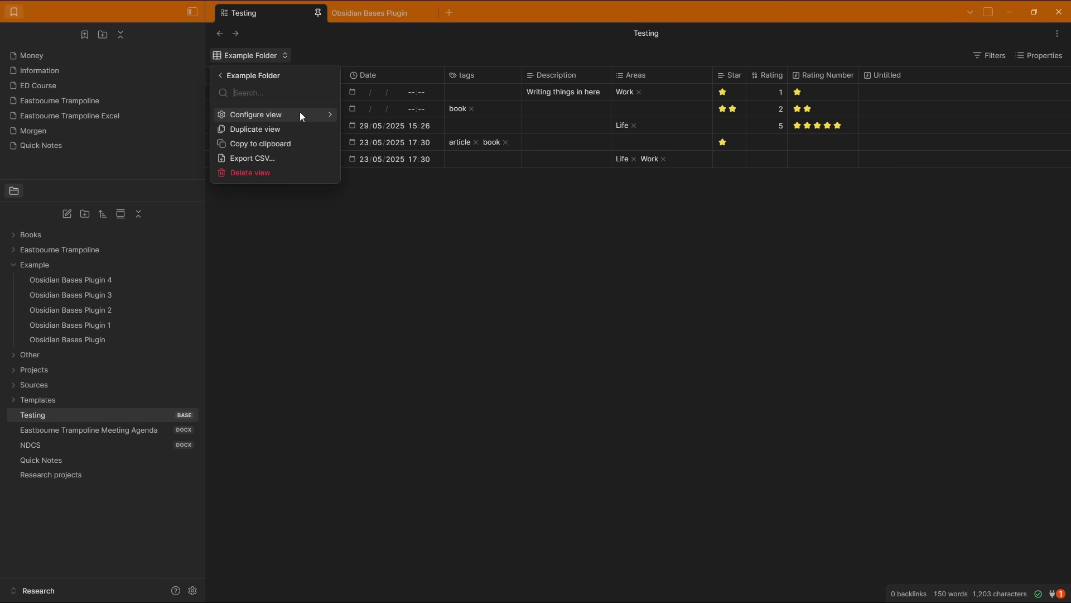
Duplicate Example Folder into a table view named 'Example Folder 2'
{"action": "left_click", "coordinate": [274, 132]}
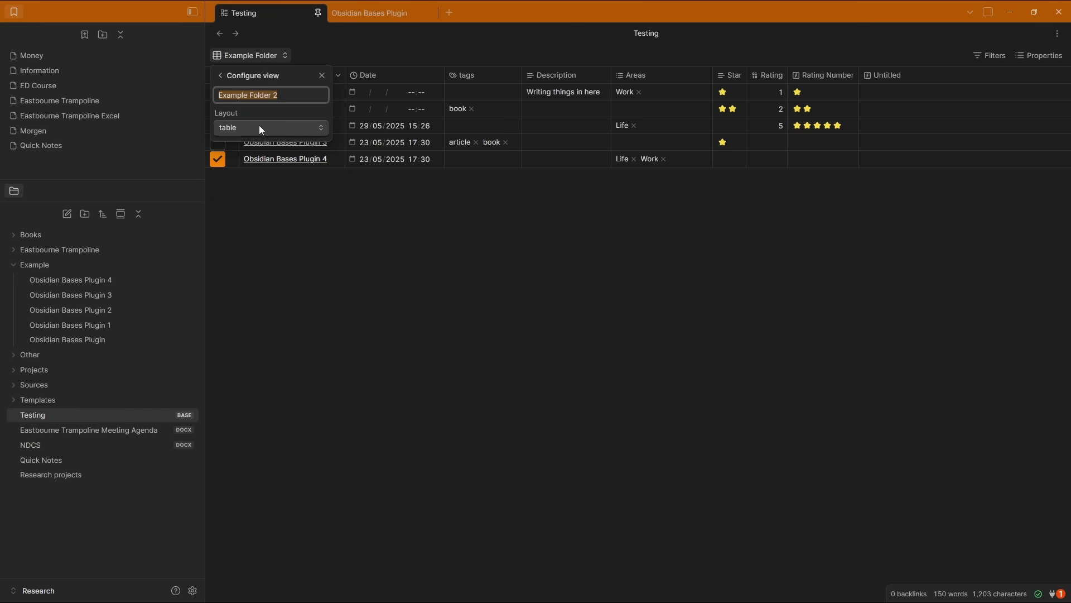
{"action": "left_click", "coordinate": [261, 128]}
{"action": "left_click", "coordinate": [257, 114]}
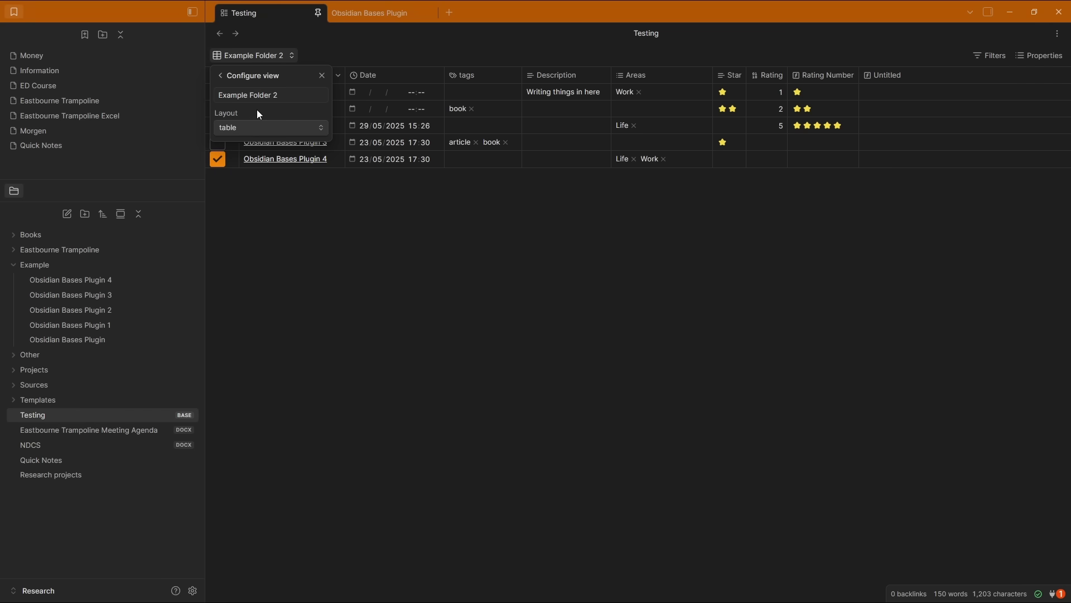
{"action": "left_click", "coordinate": [223, 76]}
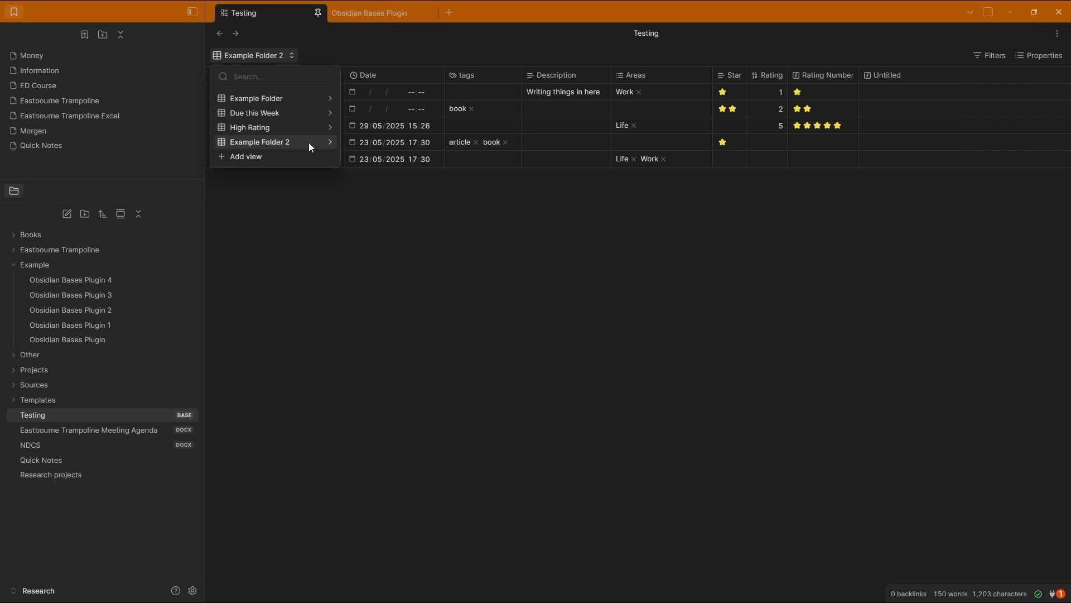
{"action": "left_click", "coordinate": [328, 144]}
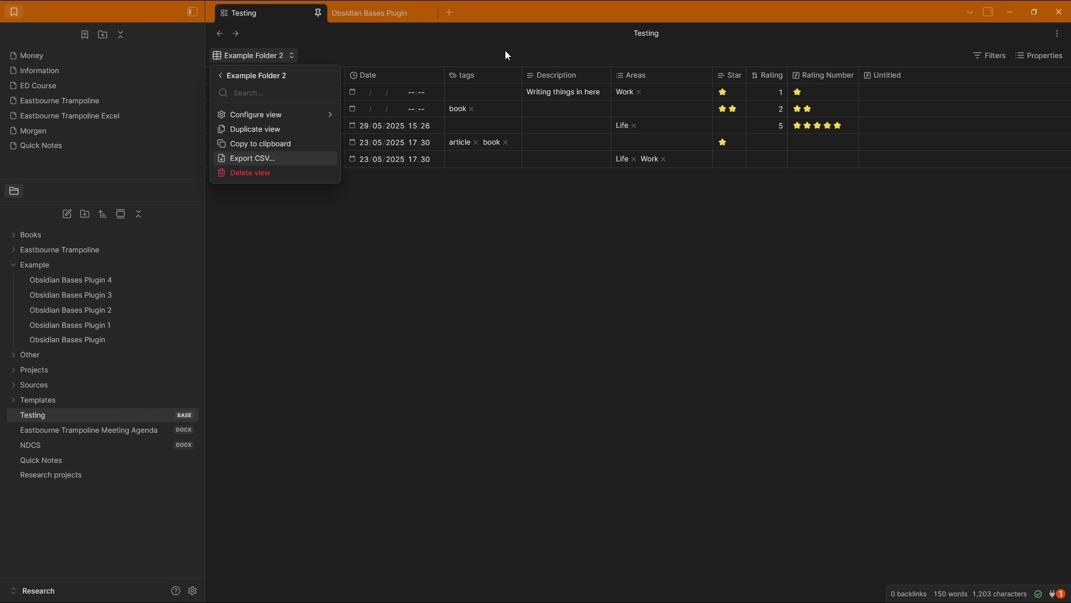
Copy the Example Folder 2 table and paste it into the Obsidian Bases Plugin note below 'astein'
{"action": "left_click", "coordinate": [270, 143]}
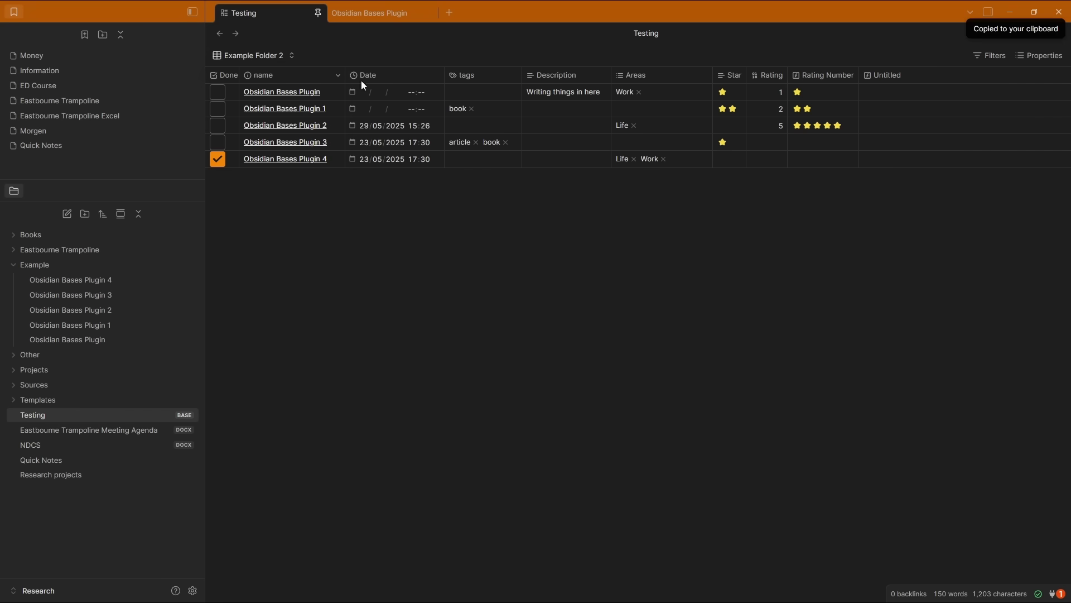
{"action": "left_click", "coordinate": [375, 11]}
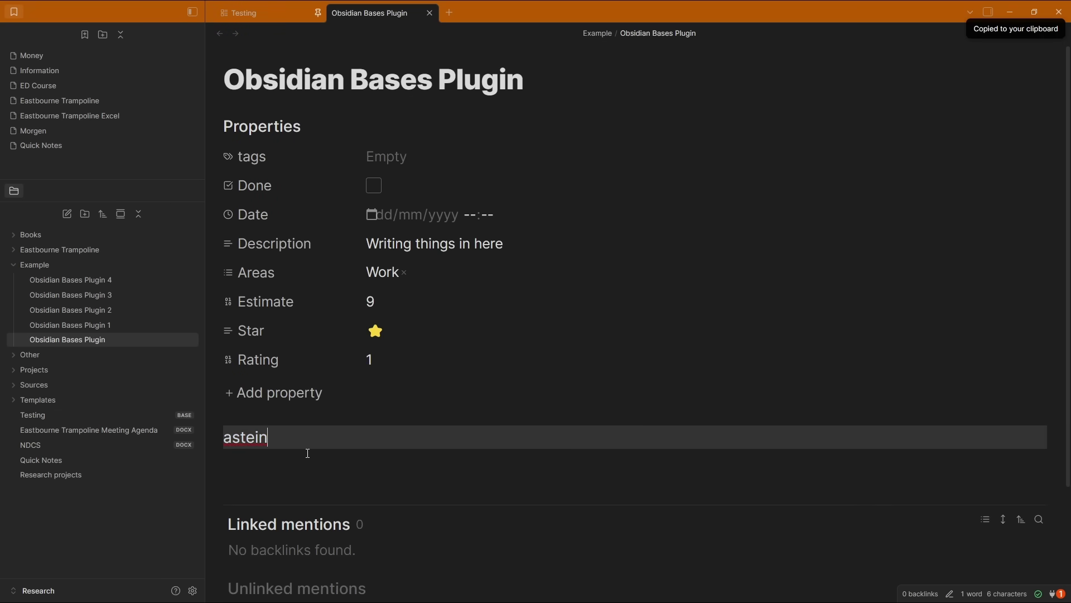
{"action": "key", "text": "ctrl+v"}
{"action": "scroll", "coordinate": [539, 312], "scroll_direction": "up", "scroll_amount": 5}
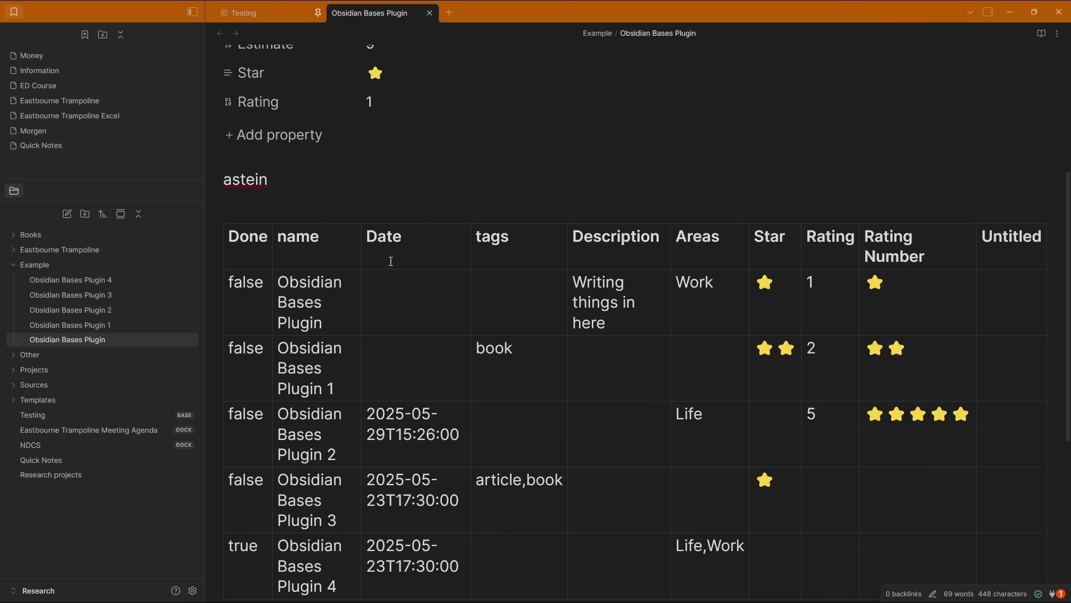
{"action": "scroll", "coordinate": [391, 261], "scroll_direction": "down", "scroll_amount": 2}
{"action": "left_click", "coordinate": [428, 214]}
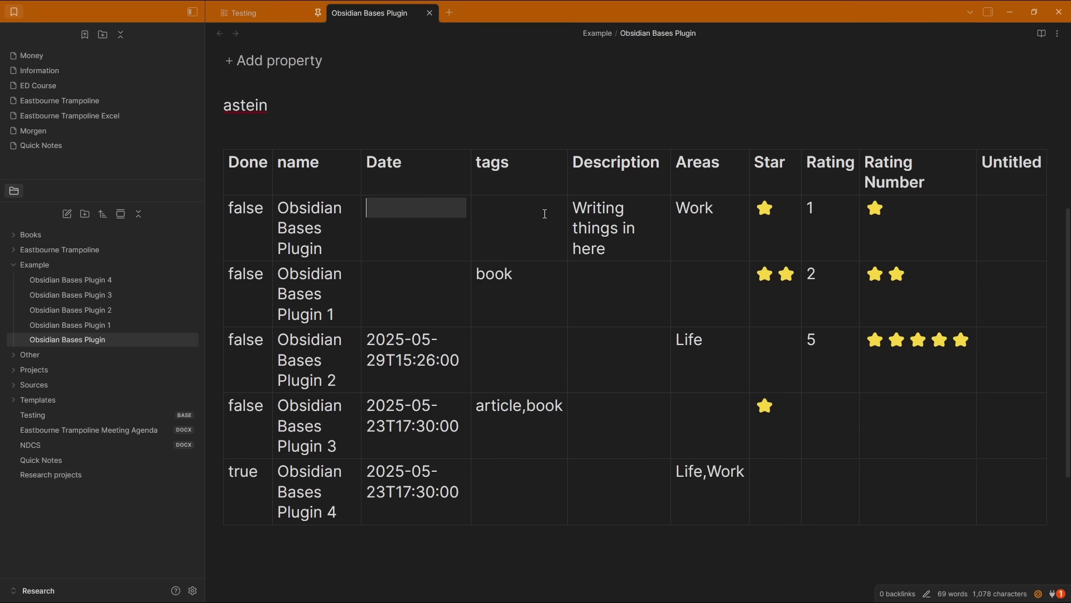
{"action": "left_click", "coordinate": [545, 215]}
{"action": "left_click", "coordinate": [480, 292]}
{"action": "left_click", "coordinate": [394, 294]}
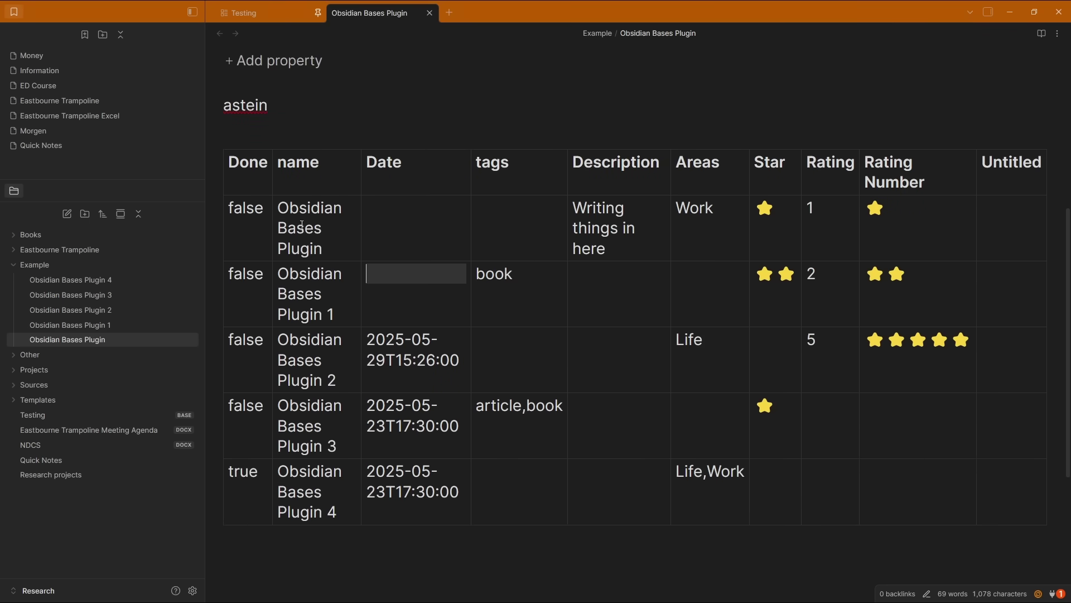
Select the pasted table's Rating Number cells, then return to the Testing base
{"action": "scroll", "coordinate": [446, 294], "scroll_direction": "up", "scroll_amount": 4}
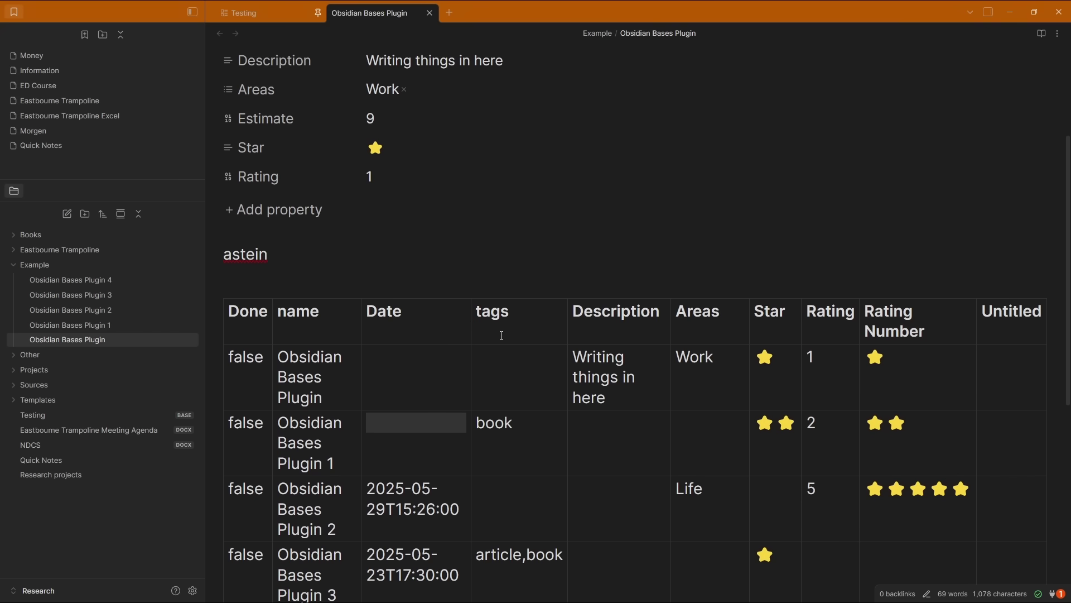
{"action": "scroll", "coordinate": [679, 324], "scroll_direction": "down", "scroll_amount": 4}
{"action": "left_click", "coordinate": [911, 375]}
{"action": "left_click_drag", "start_coordinate": [911, 375], "coordinate": [899, 222]}
{"action": "left_click", "coordinate": [907, 135]}
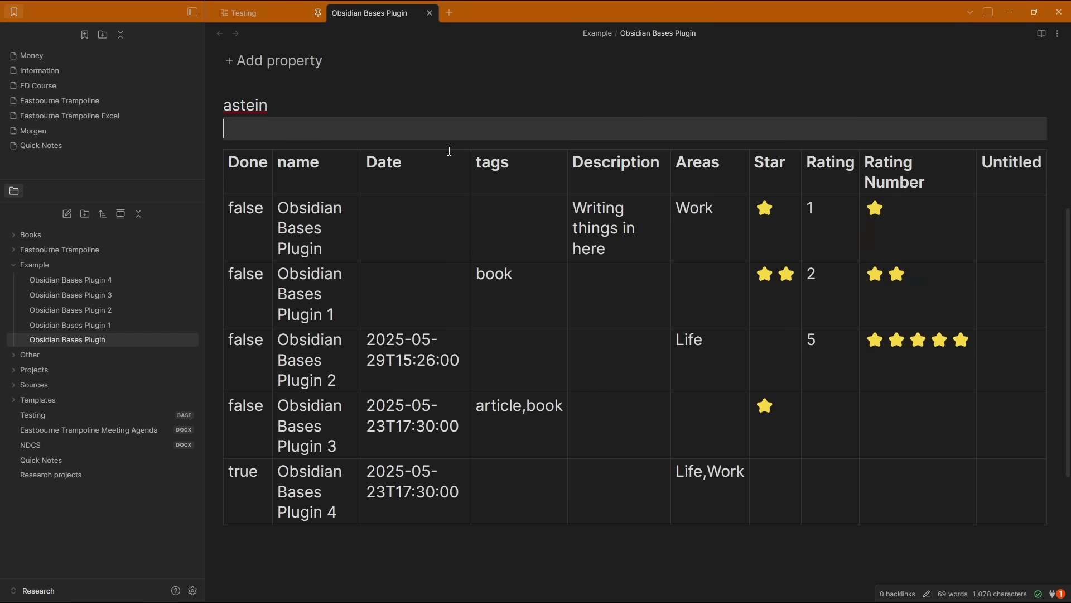
{"action": "scroll", "coordinate": [376, 188], "scroll_direction": "up", "scroll_amount": 8}
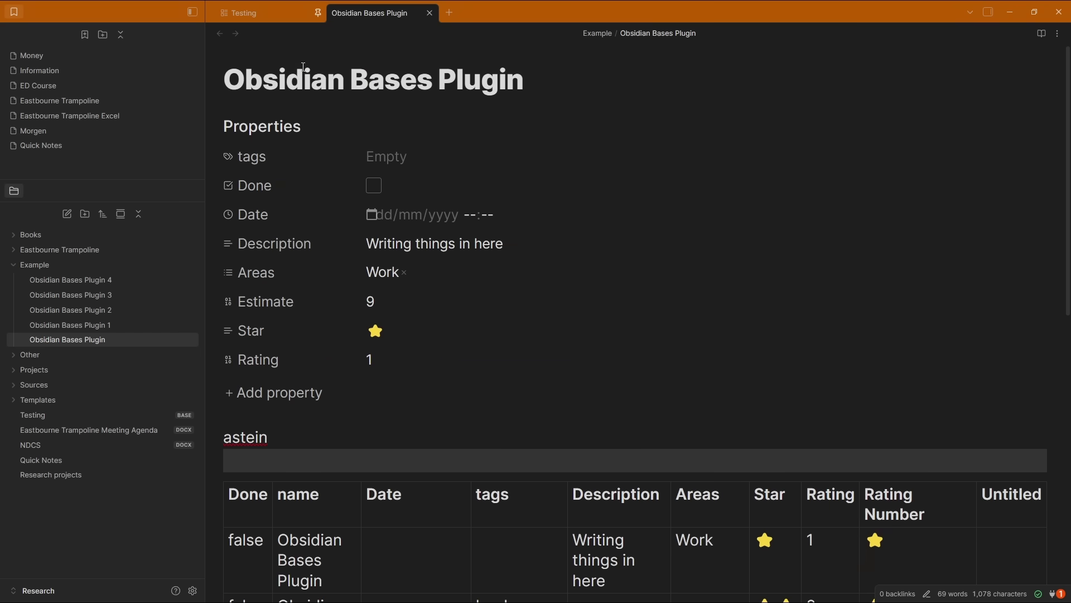
{"action": "left_click", "coordinate": [268, 12]}
{"action": "left_click", "coordinate": [271, 55]}
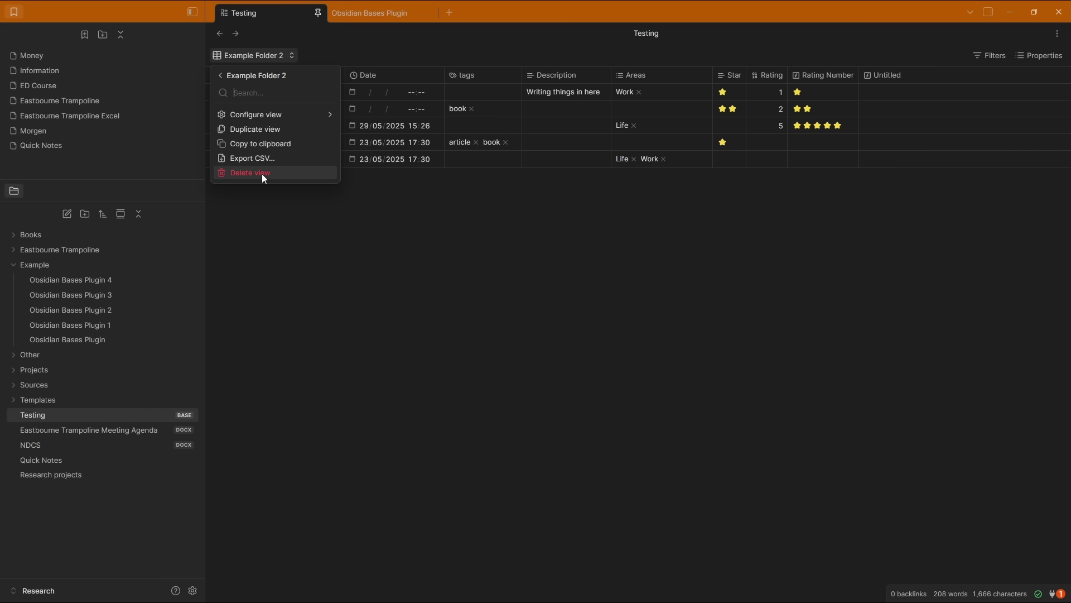
Delete the Example Folder 2 view, then select the Example Folder view
{"action": "left_click", "coordinate": [262, 175]}
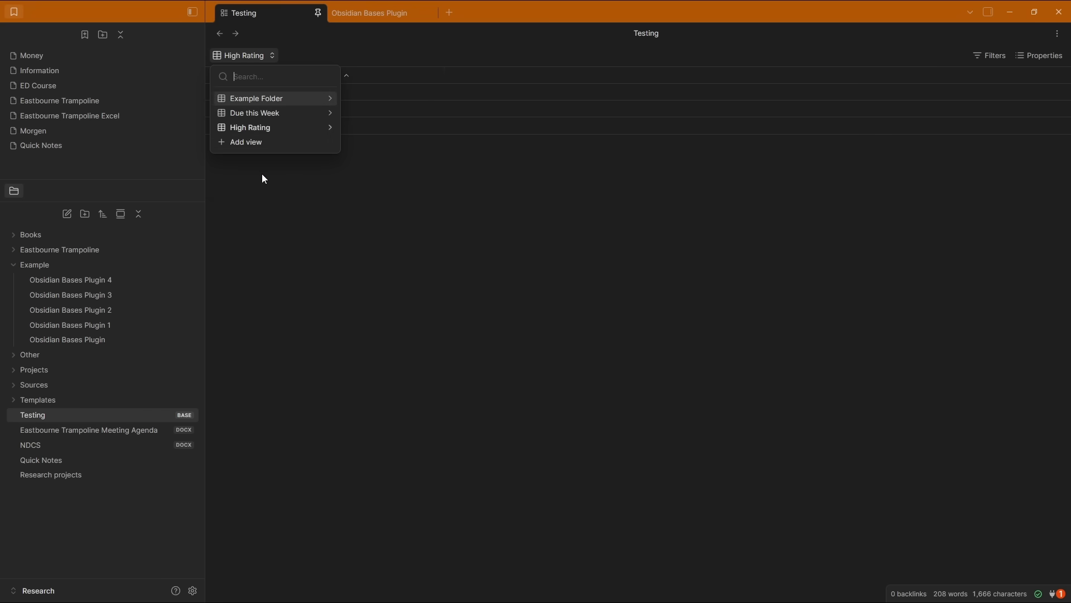
{"action": "left_click", "coordinate": [271, 99]}
Open the Example Folder view's settings, keeping its name and the Table layout
{"action": "left_click", "coordinate": [283, 56]}
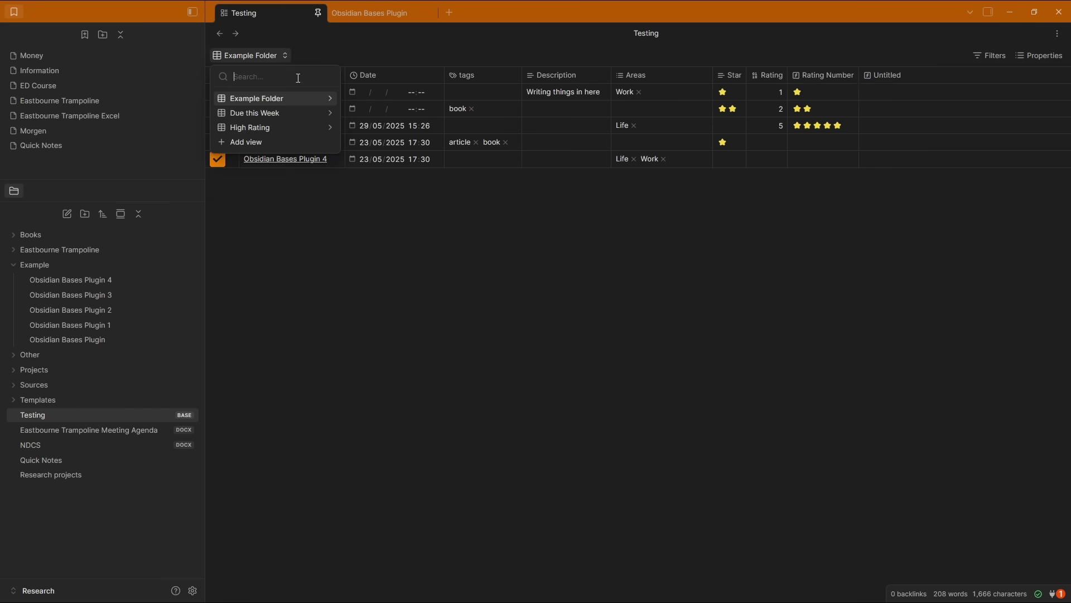
{"action": "left_click", "coordinate": [330, 100]}
{"action": "left_click", "coordinate": [333, 112]}
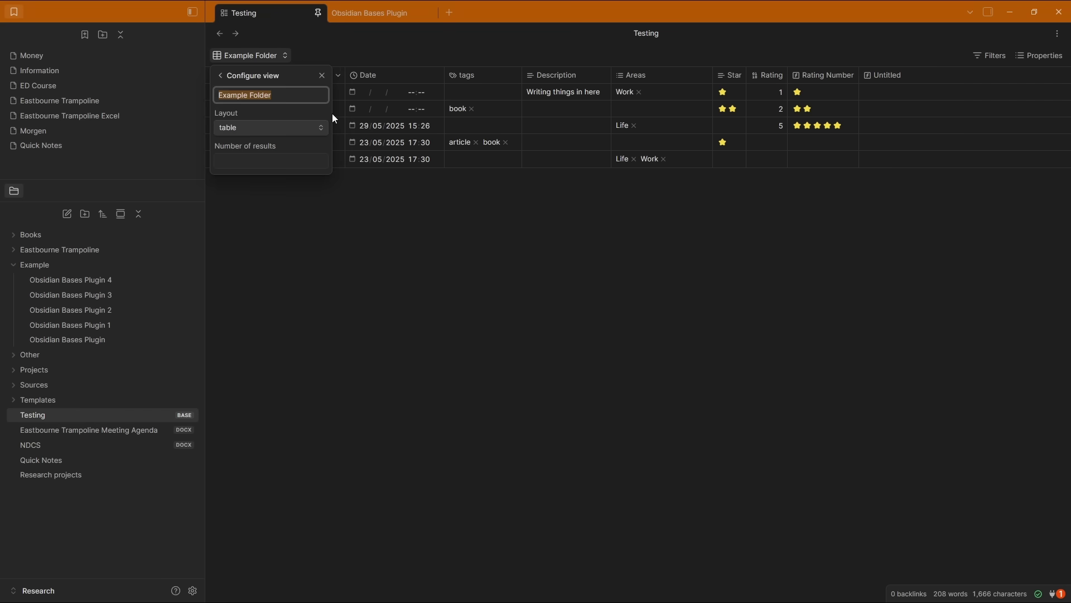
{"action": "left_click", "coordinate": [265, 95]}
{"action": "left_click_drag", "start_coordinate": [223, 95], "coordinate": [296, 94]}
{"action": "left_click", "coordinate": [267, 129]}
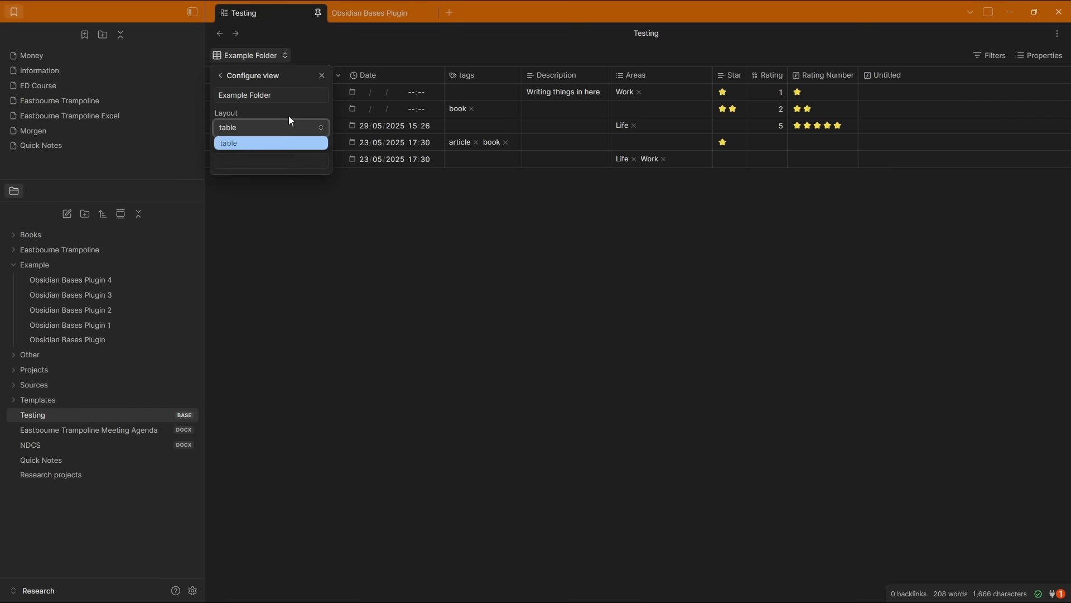
{"action": "left_click", "coordinate": [289, 120]}
Try result limits of 2 and 4, clear the limit, and go back to the view menu
{"action": "left_click", "coordinate": [266, 161]}
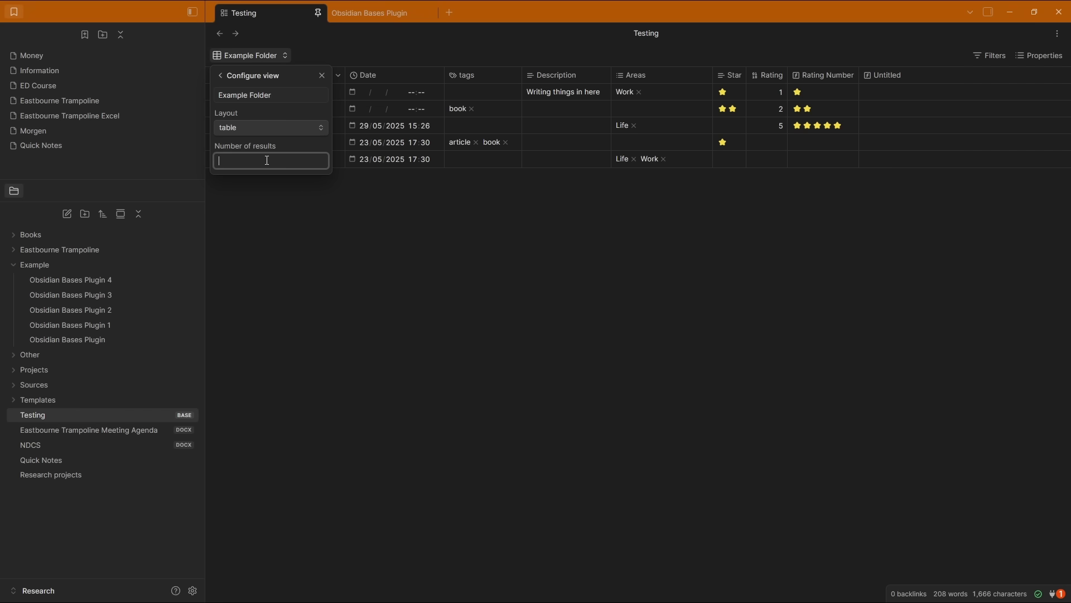
{"action": "type", "text": "2"}
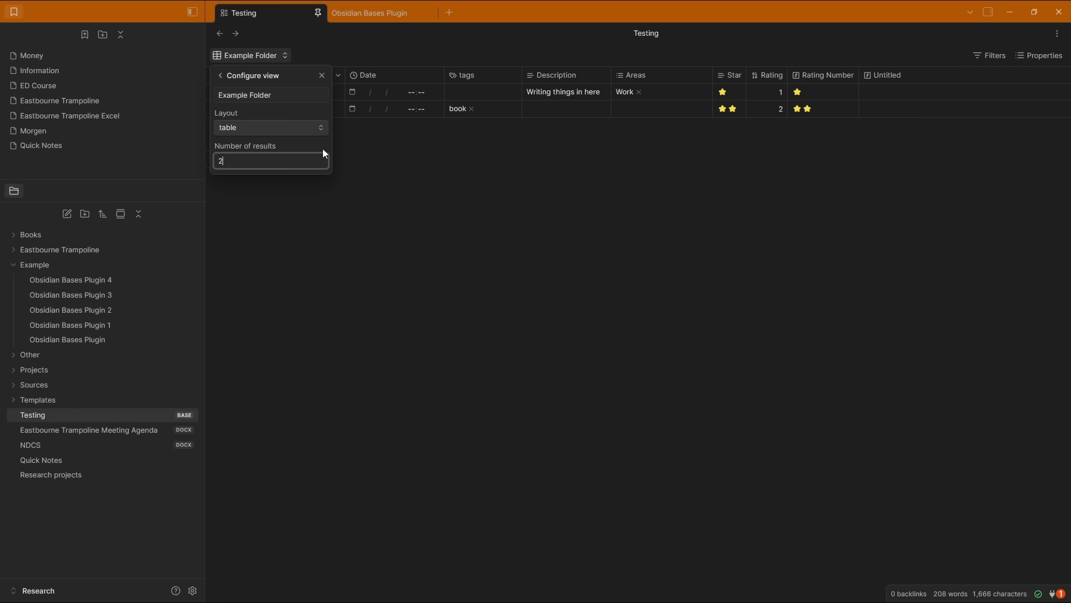
{"action": "key", "text": "BackSpace"}
{"action": "type", "text": "4"}
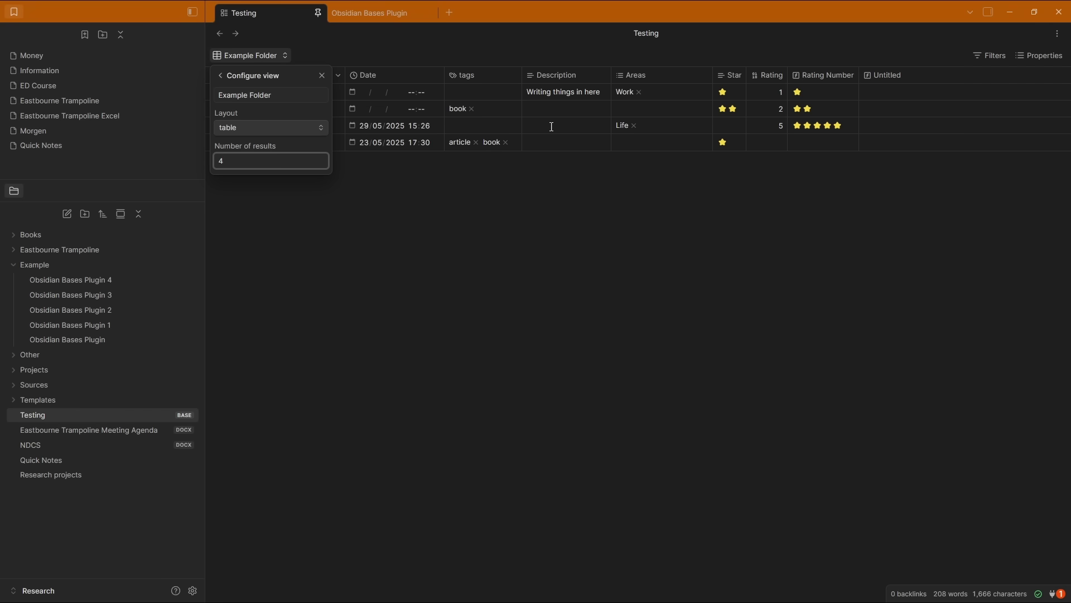
{"action": "key", "text": "BackSpace"}
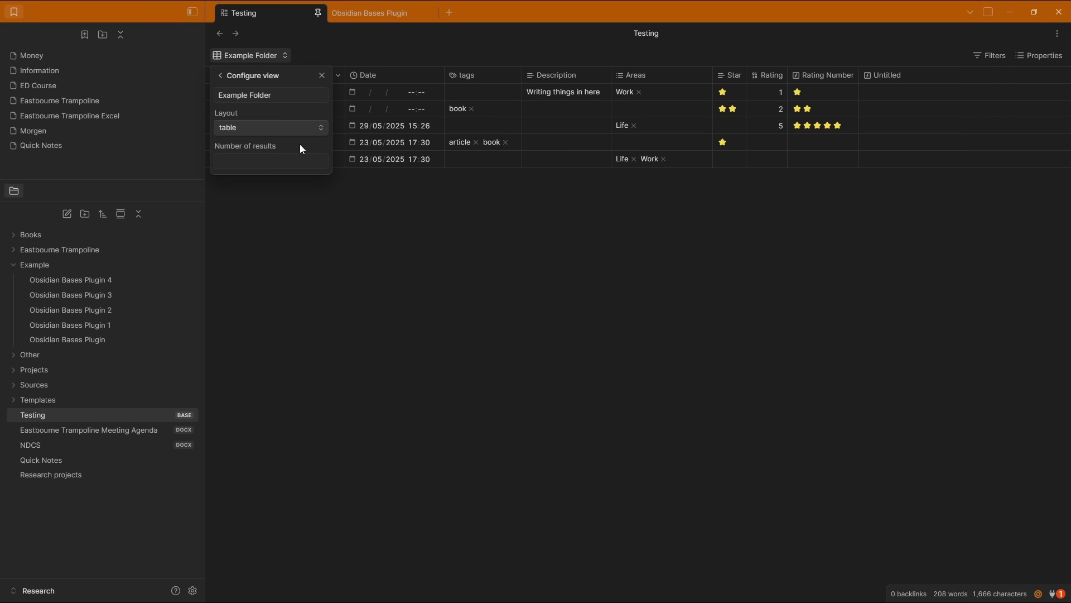
{"action": "left_click", "coordinate": [275, 158]}
{"action": "left_click", "coordinate": [220, 75]}
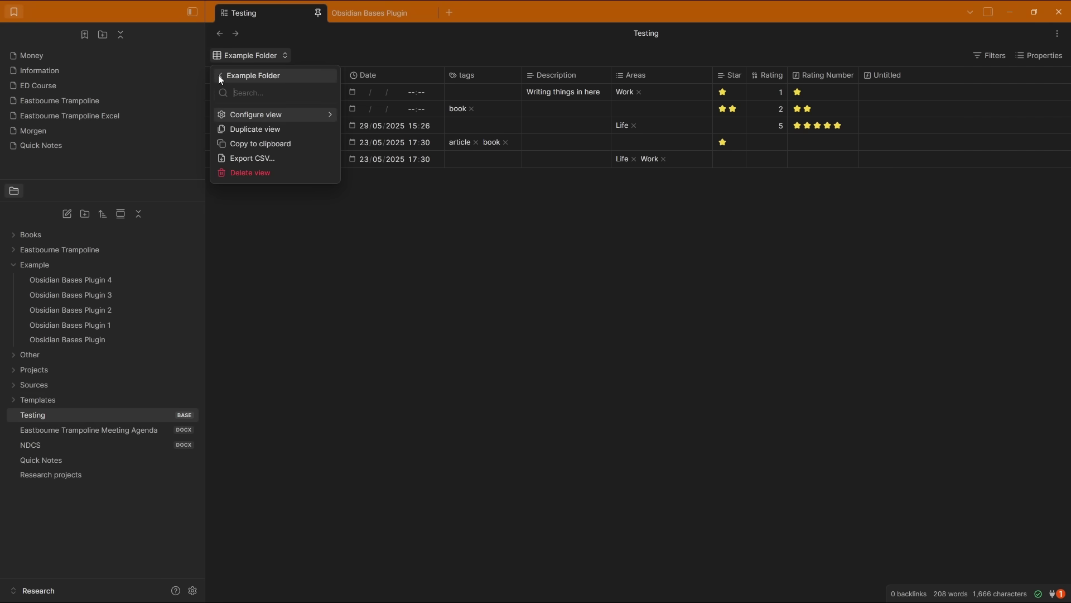
Close the view menu and expand the All views section of Filters
{"action": "left_click", "coordinate": [323, 82]}
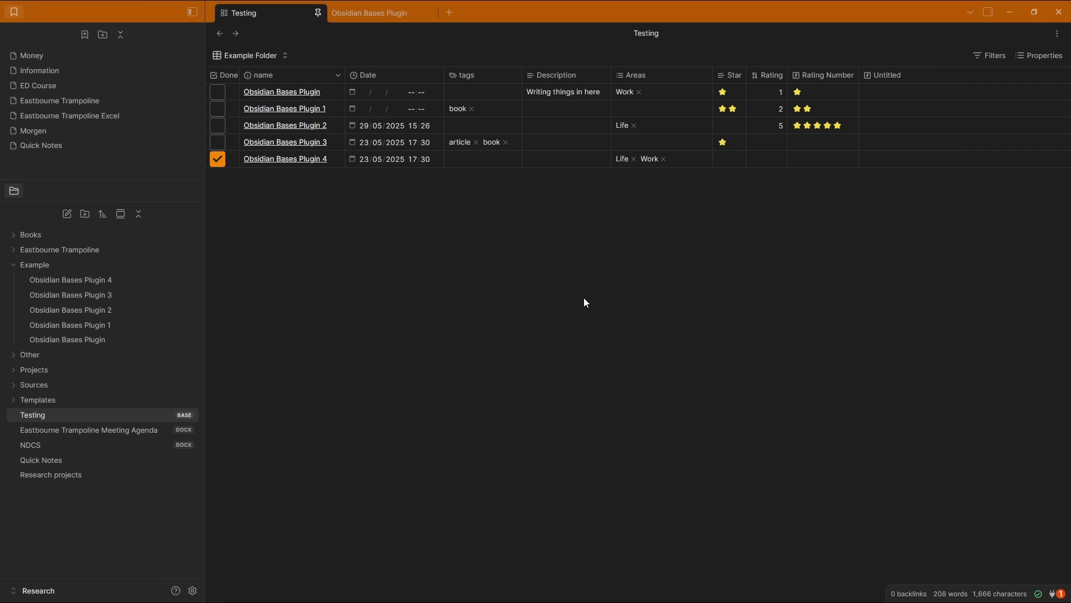
{"action": "left_click", "coordinate": [993, 58]}
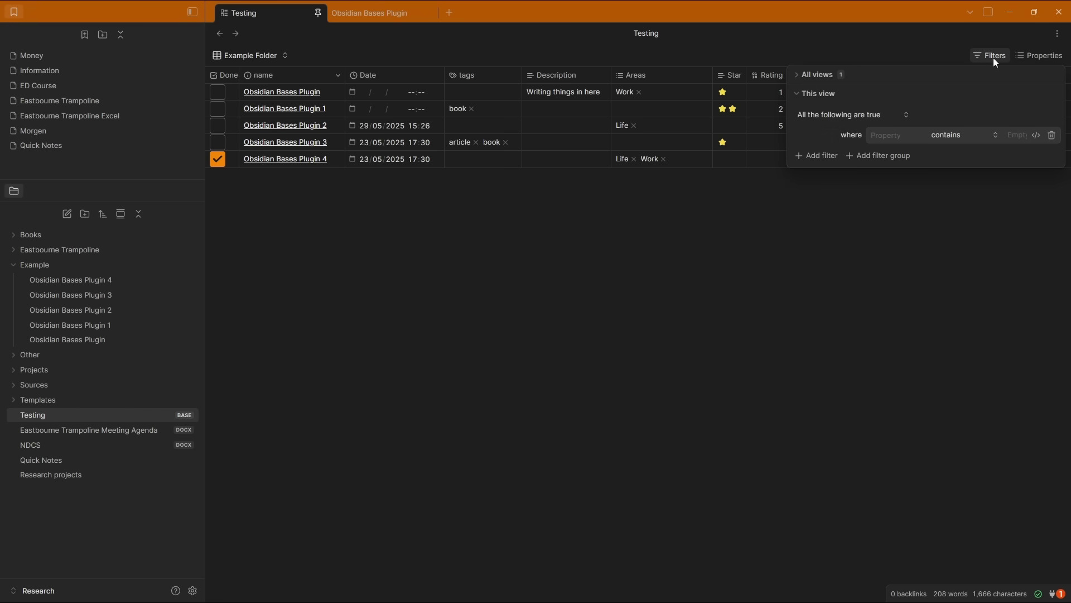
{"action": "left_click", "coordinate": [813, 78]}
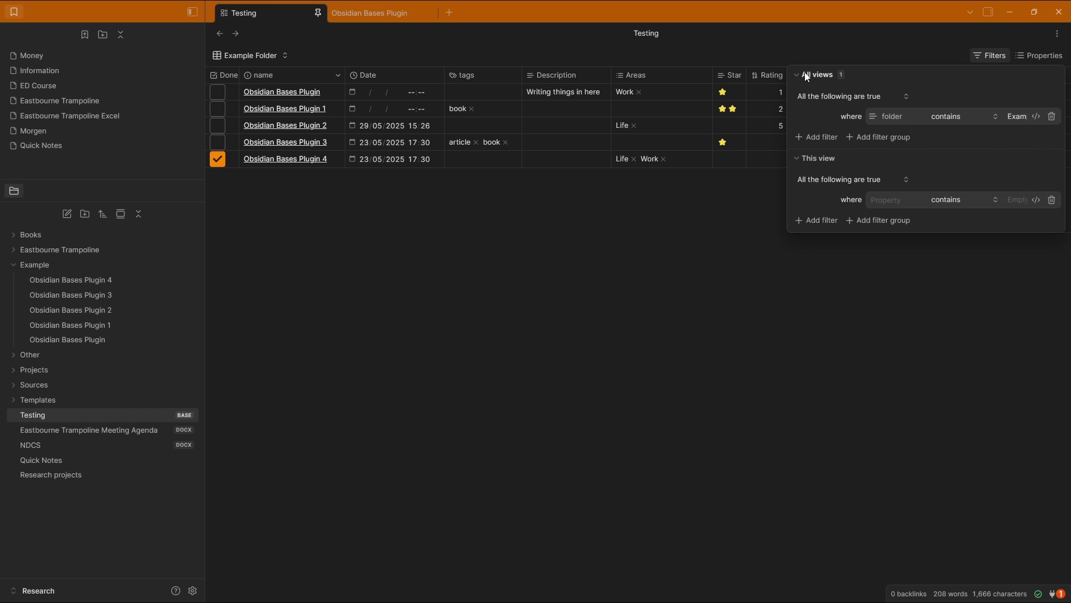
{"action": "left_click", "coordinate": [287, 56]}
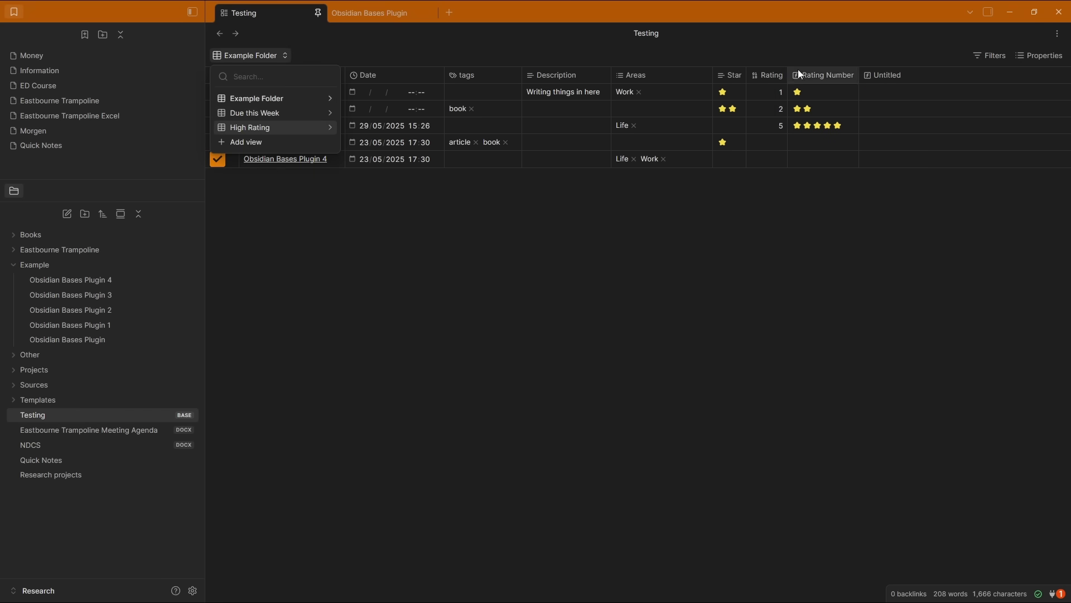
Show the All views folder filter as contains(file.folder, "Example"), then collapse All views
{"action": "left_click", "coordinate": [987, 55]}
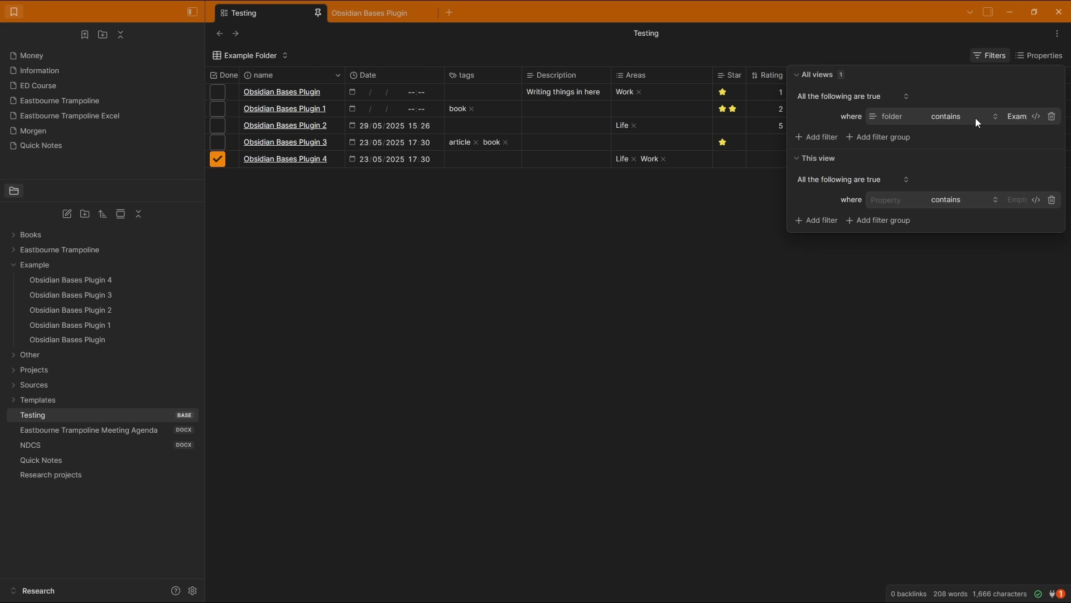
{"action": "left_click", "coordinate": [1035, 115]}
{"action": "left_click_drag", "start_coordinate": [978, 116], "coordinate": [868, 116]}
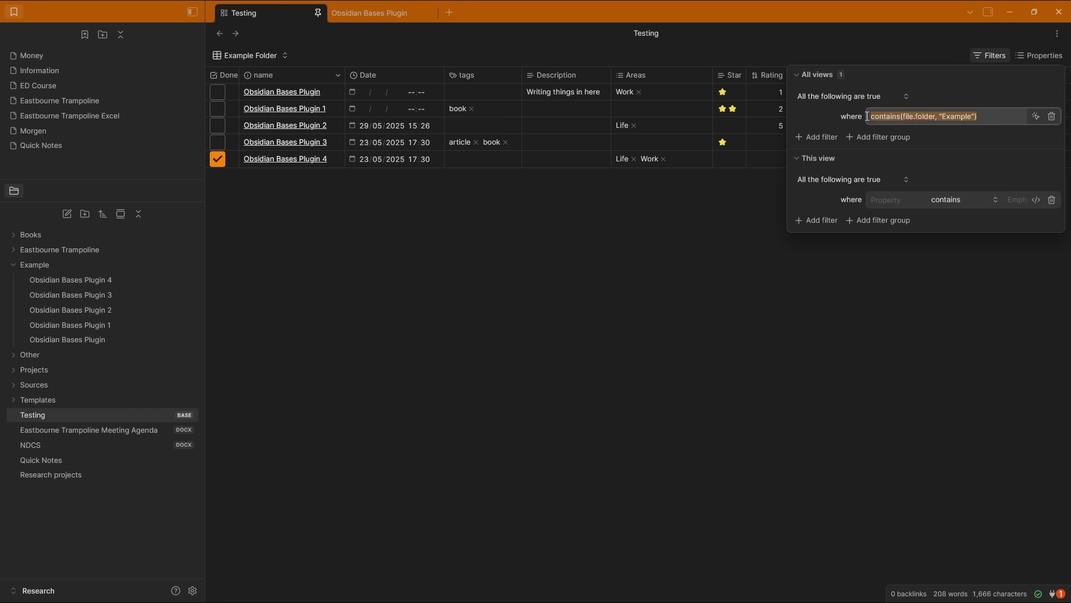
{"action": "left_click", "coordinate": [903, 115]}
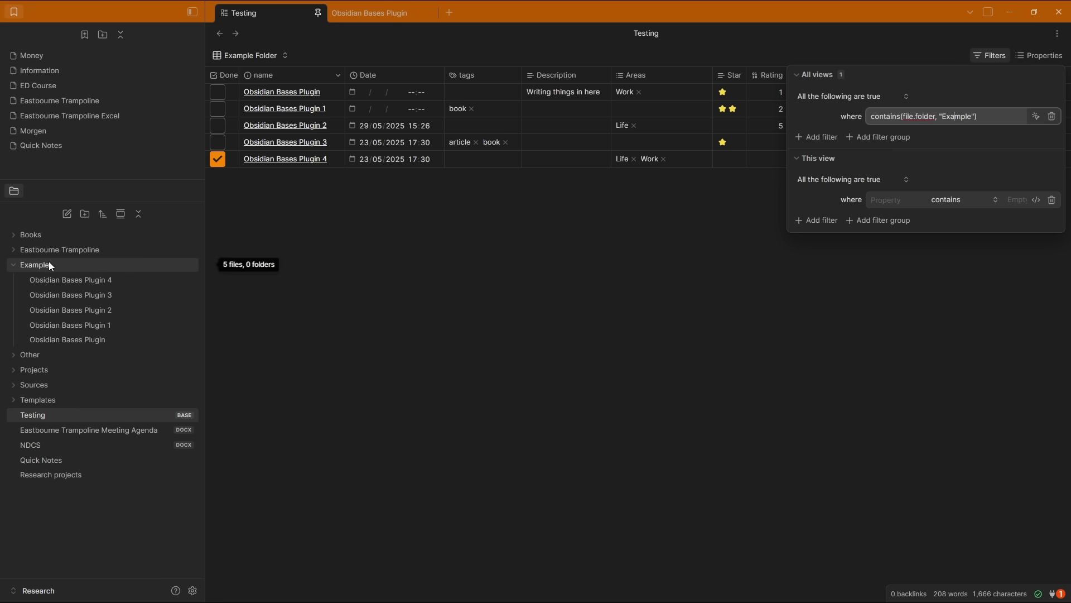
{"action": "left_click", "coordinate": [794, 74]}
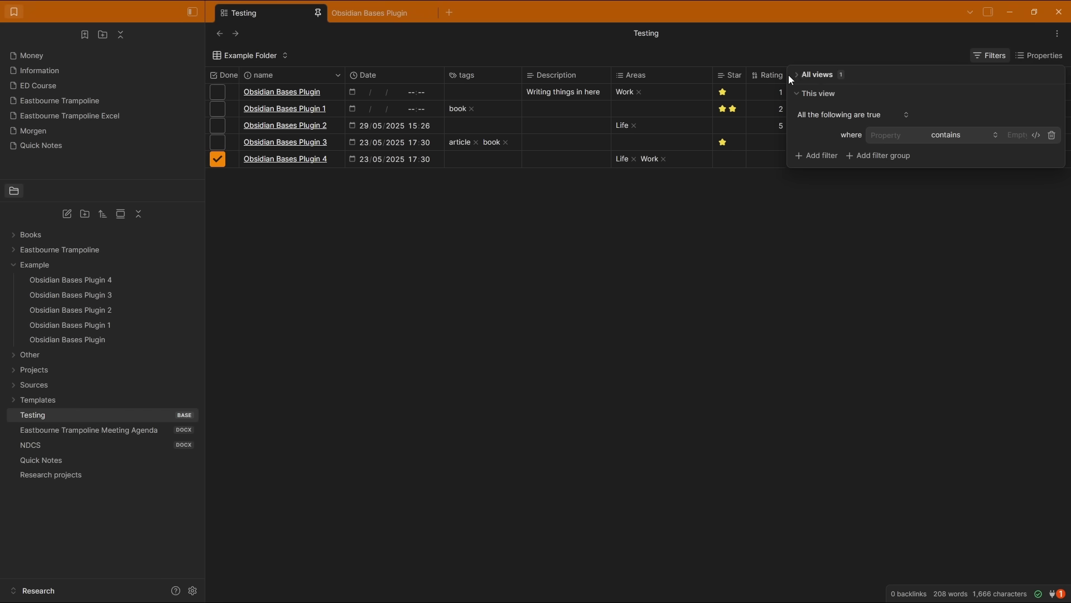
{"action": "left_click", "coordinate": [259, 58]}
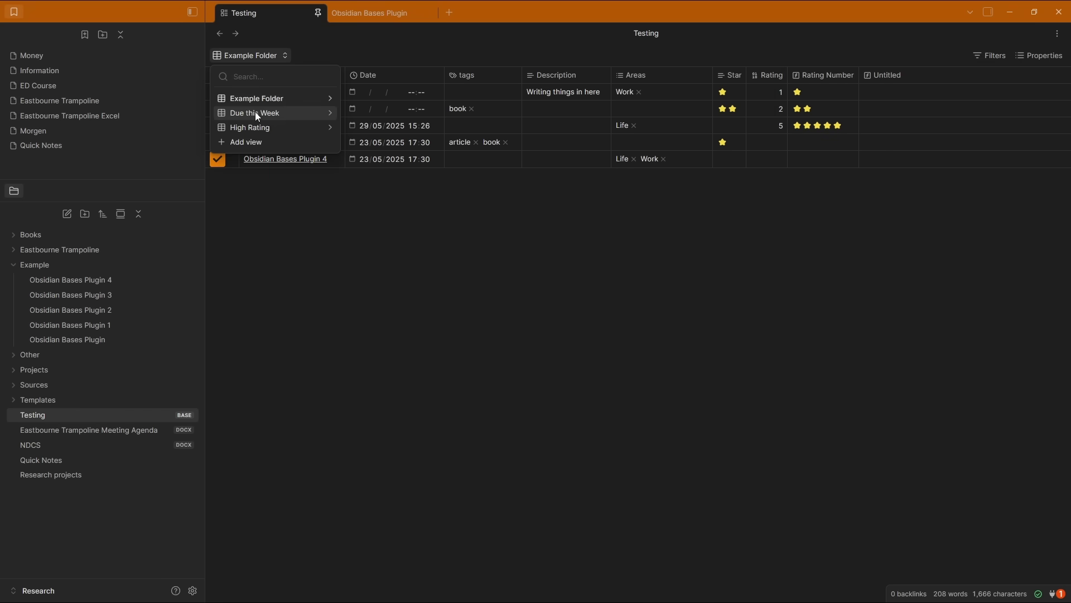
Visit Due this Week, then return to Example Folder and look at its filters
{"action": "left_click", "coordinate": [256, 111]}
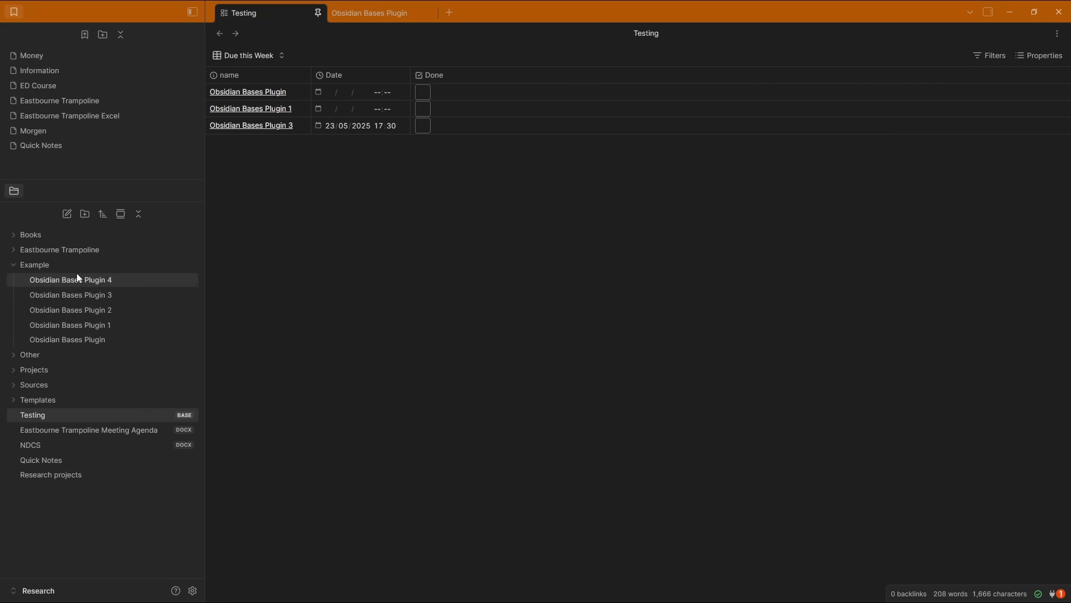
{"action": "left_click", "coordinate": [251, 57]}
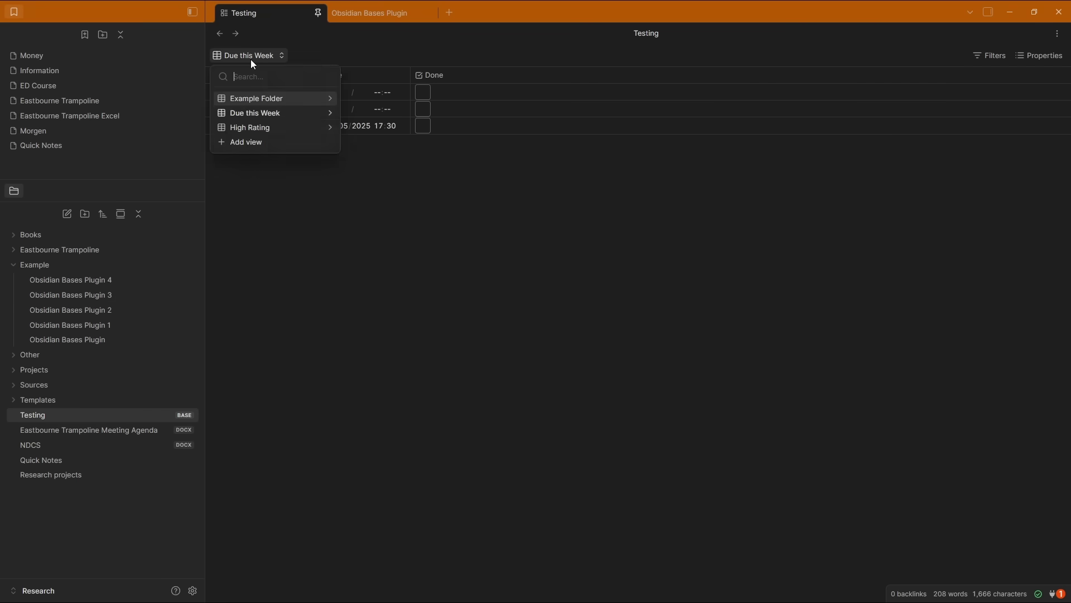
{"action": "left_click", "coordinate": [258, 97]}
{"action": "left_click", "coordinate": [999, 57]}
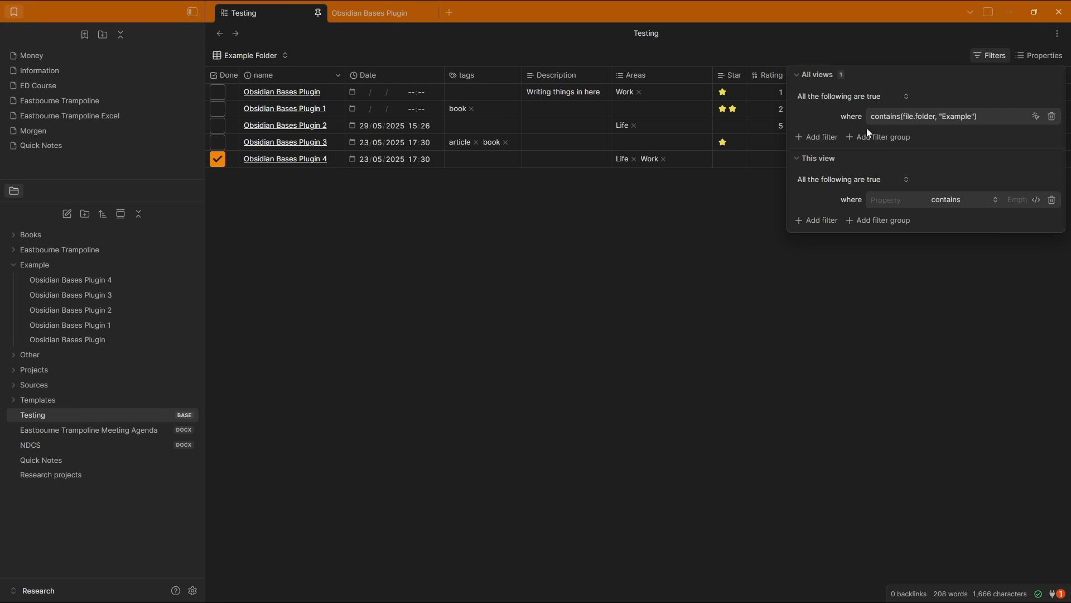
{"action": "left_click", "coordinate": [386, 54]}
Review the filters of the Due this Week and High Rating views
{"action": "left_click", "coordinate": [267, 51]}
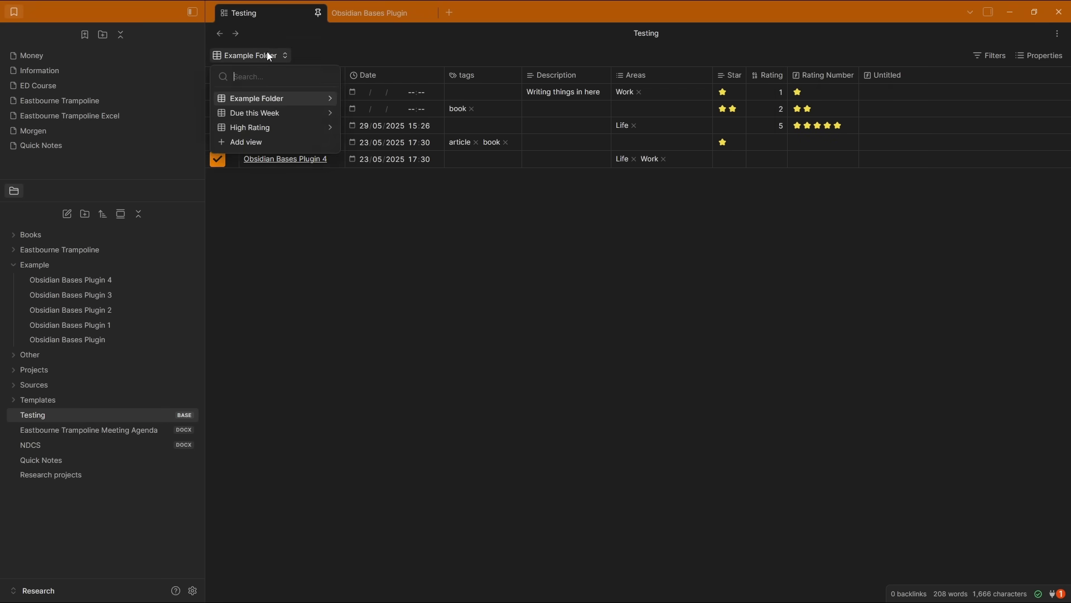
{"action": "left_click", "coordinate": [258, 113]}
{"action": "left_click", "coordinate": [994, 57]}
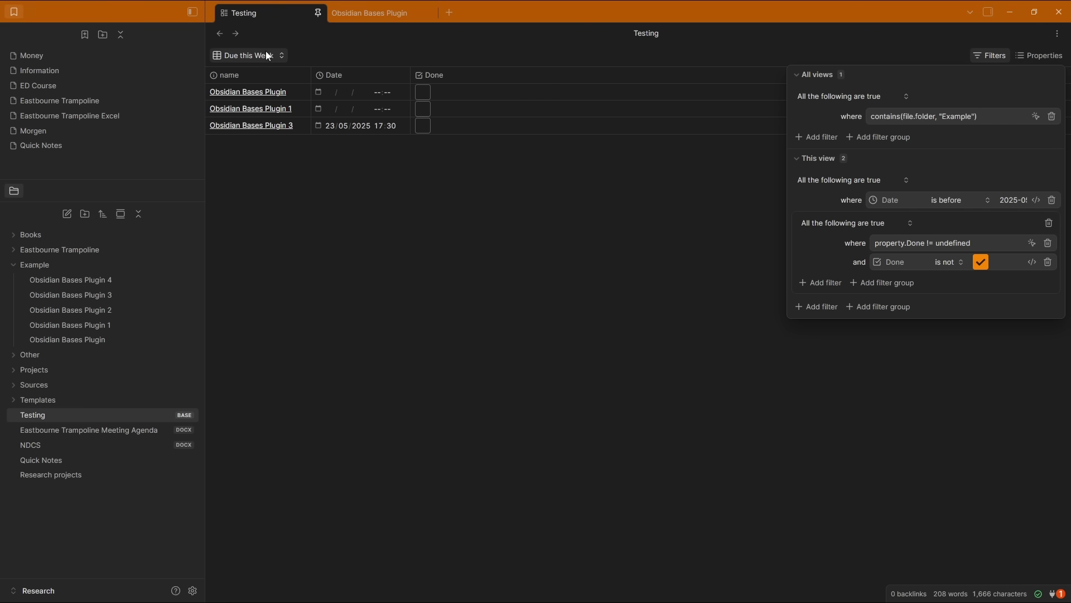
{"action": "left_click", "coordinate": [250, 55]}
{"action": "left_click", "coordinate": [270, 125]}
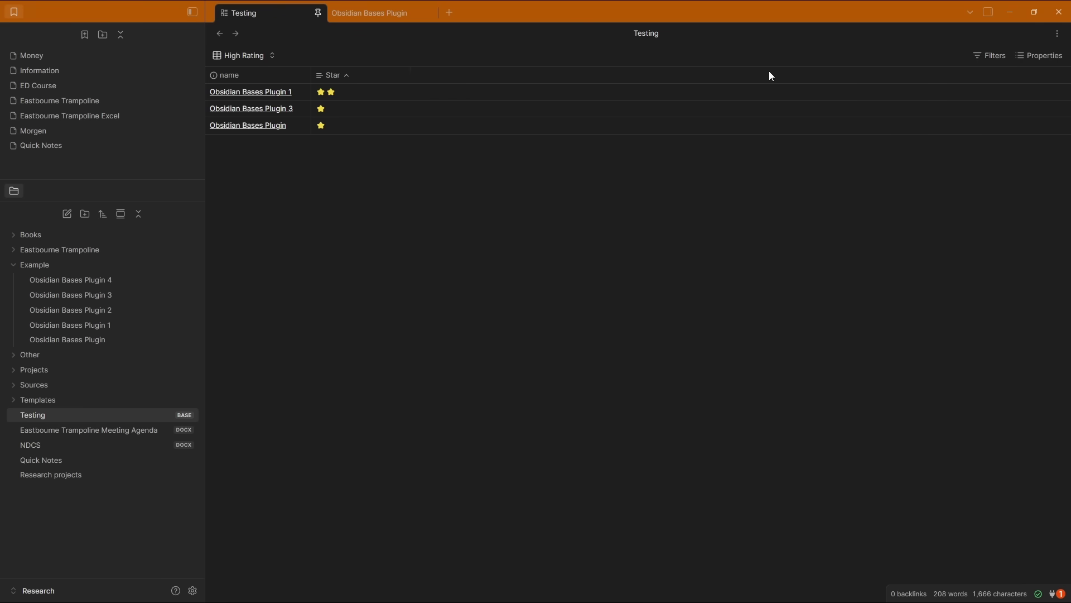
{"action": "left_click", "coordinate": [987, 57]}
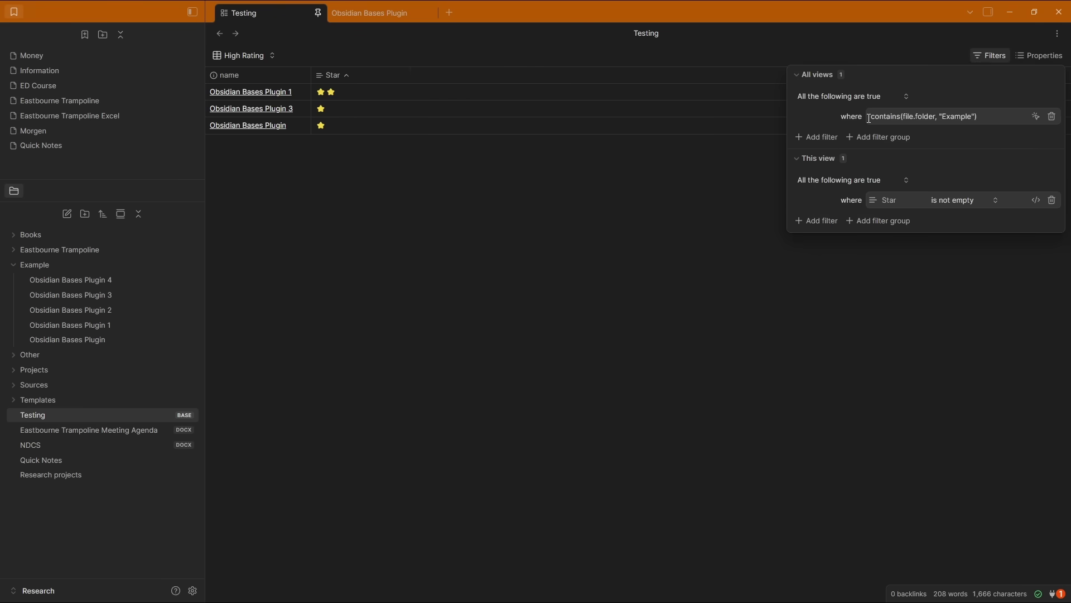
{"action": "left_click", "coordinate": [808, 76]}
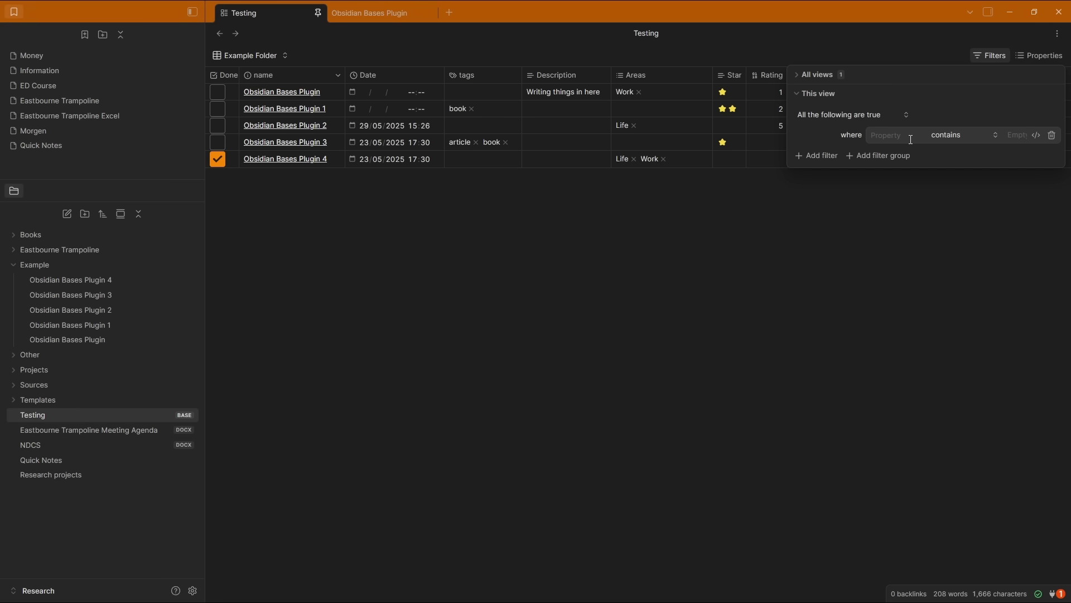
Build a file condition under All conditions, trying tag and links-to Quick Notes
{"action": "left_click", "coordinate": [832, 115]}
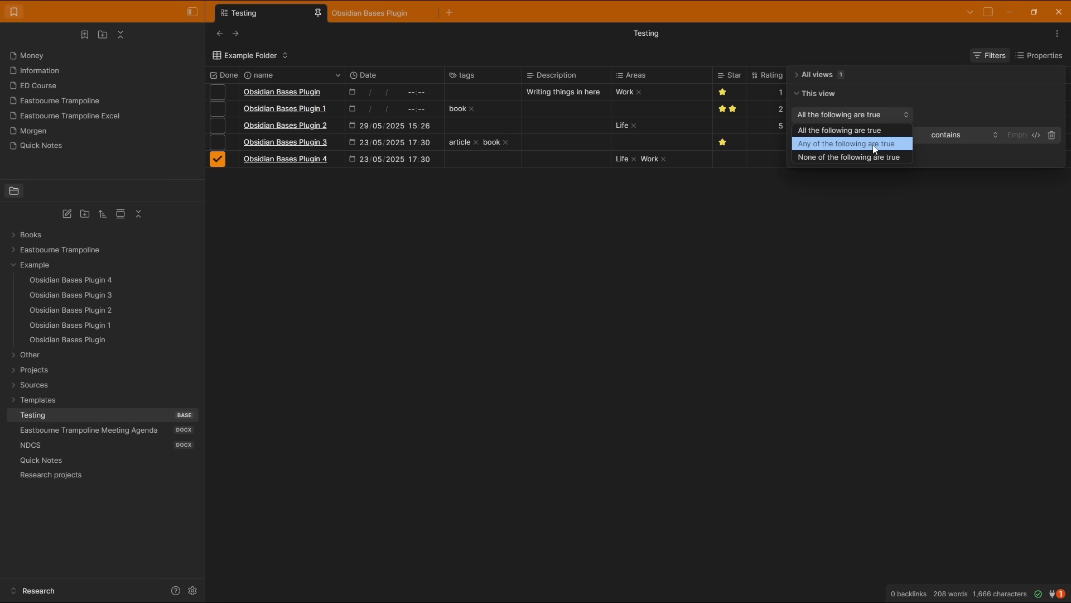
{"action": "left_click", "coordinate": [946, 150]}
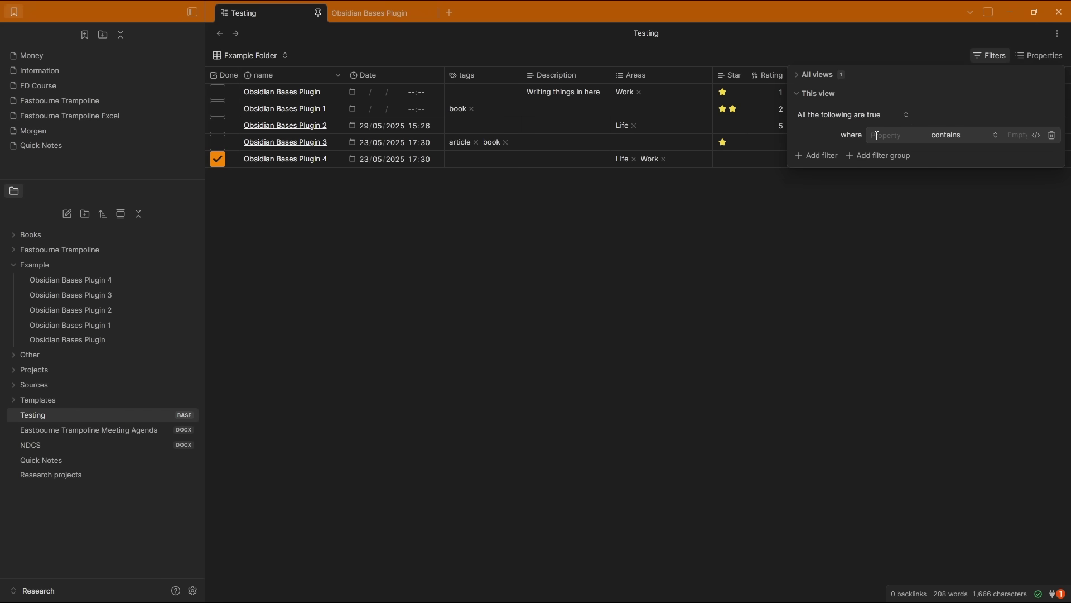
{"action": "left_click", "coordinate": [888, 136]}
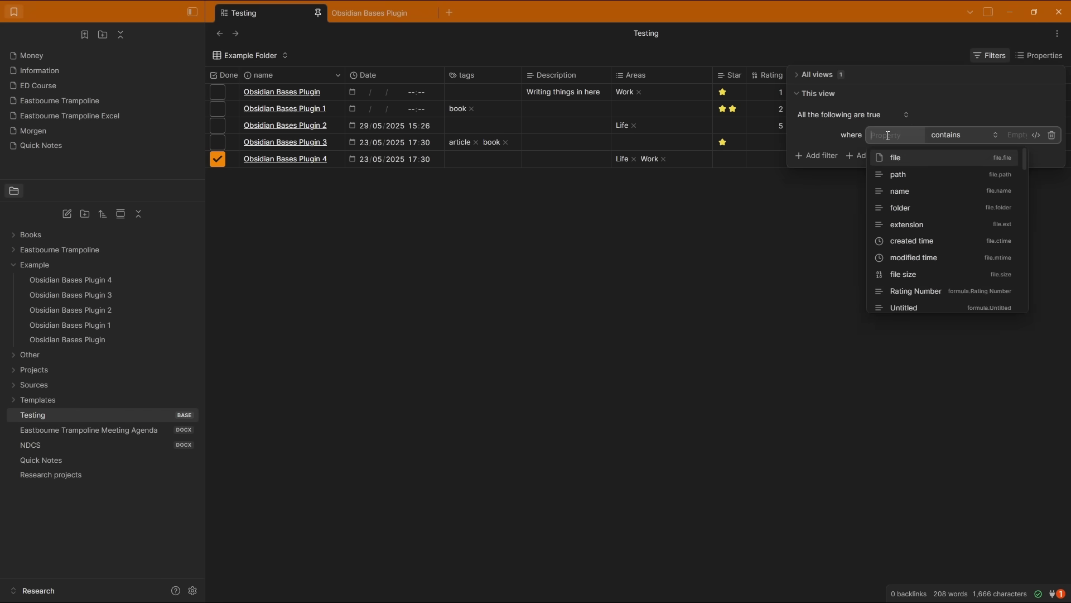
{"action": "left_click", "coordinate": [918, 158]}
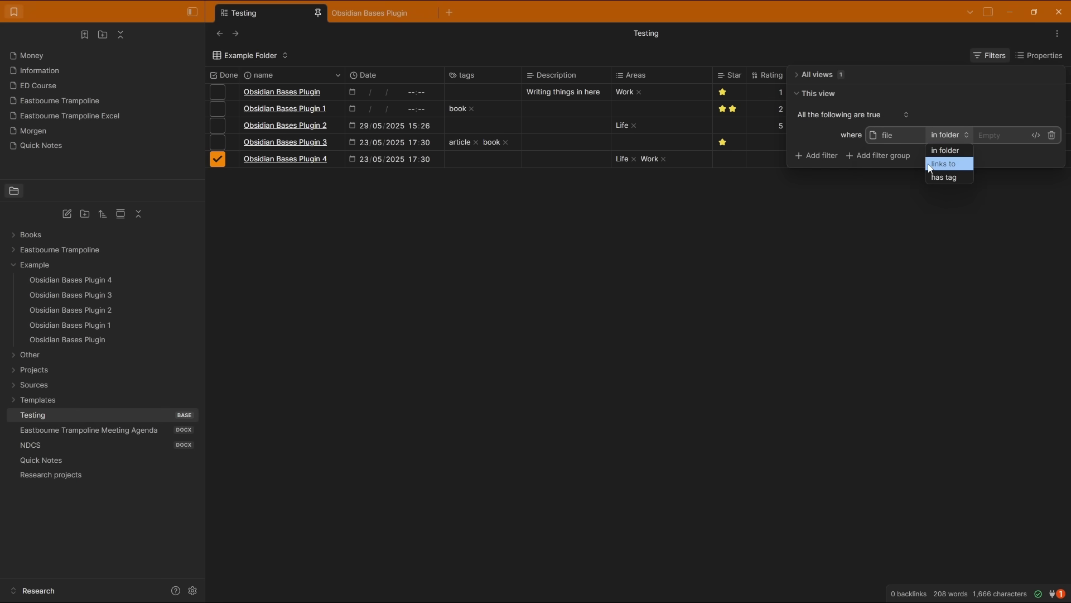
{"action": "left_click", "coordinate": [964, 182]}
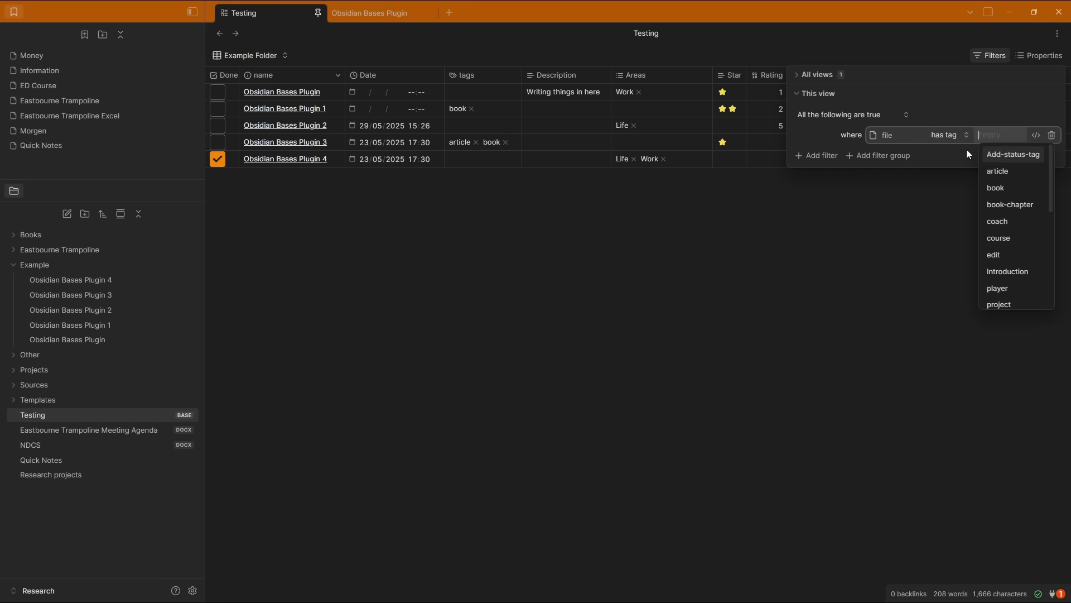
{"action": "left_click", "coordinate": [955, 135]}
{"action": "left_click", "coordinate": [948, 163]}
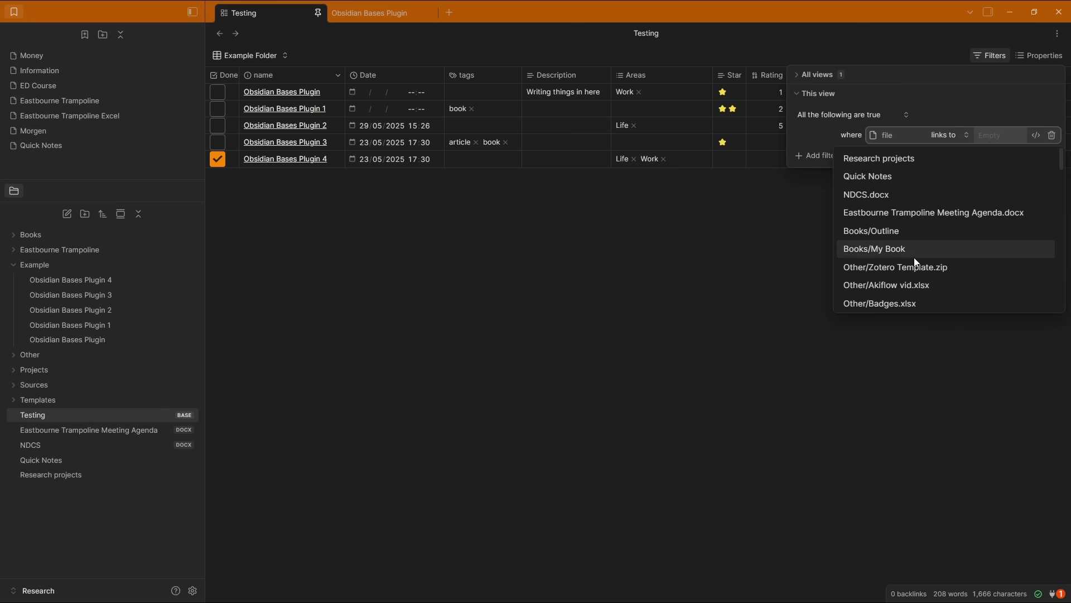
{"action": "left_click", "coordinate": [881, 175]}
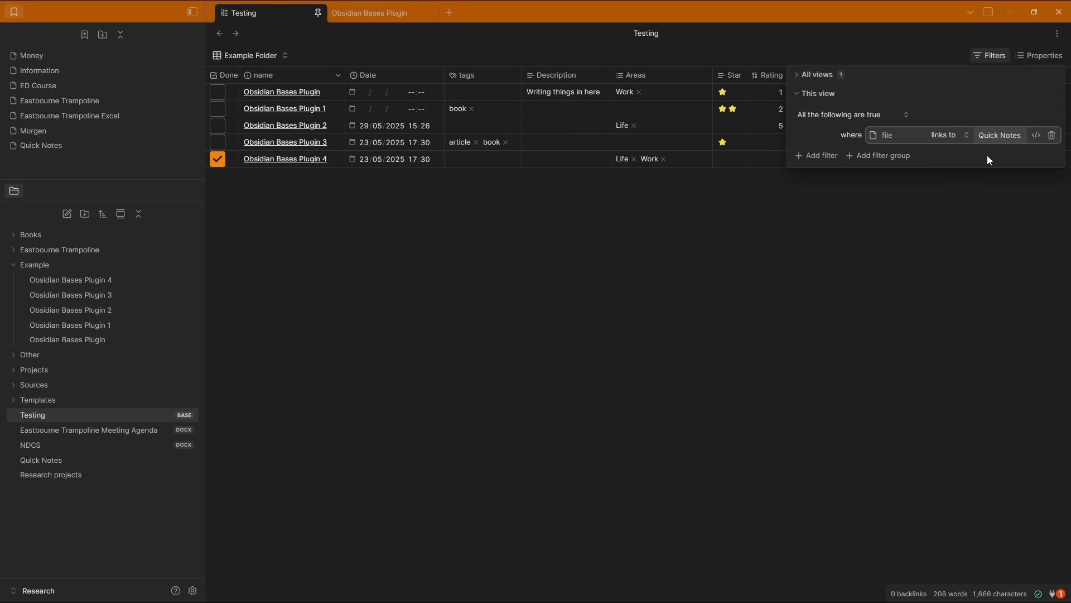
Change the condition to file in folder Books and toggle its in_folder formula view
{"action": "left_click", "coordinate": [949, 134]}
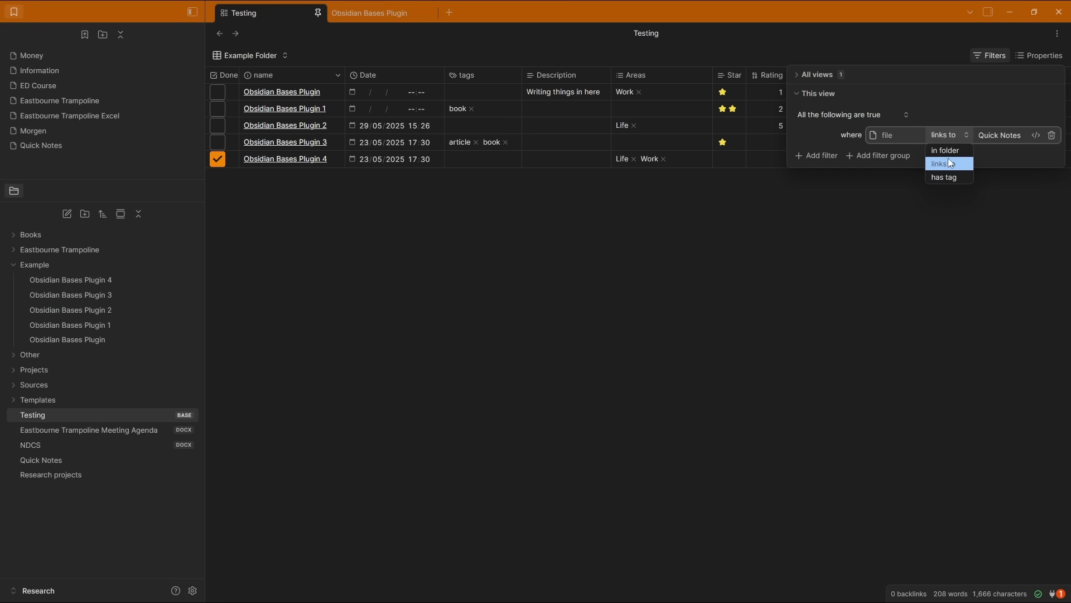
{"action": "left_click", "coordinate": [946, 151]}
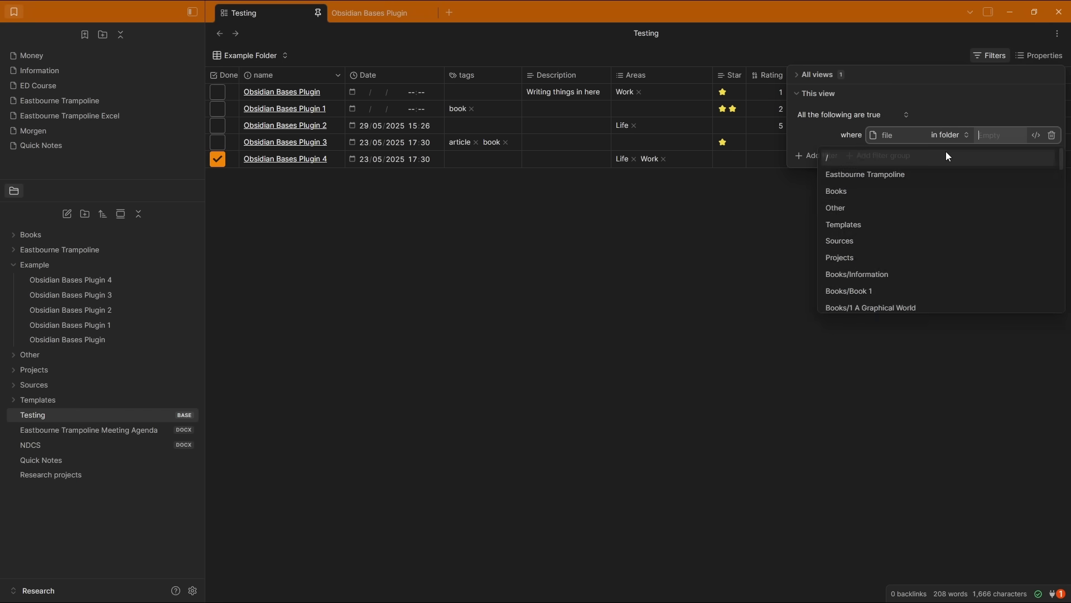
{"action": "left_click", "coordinate": [845, 193]}
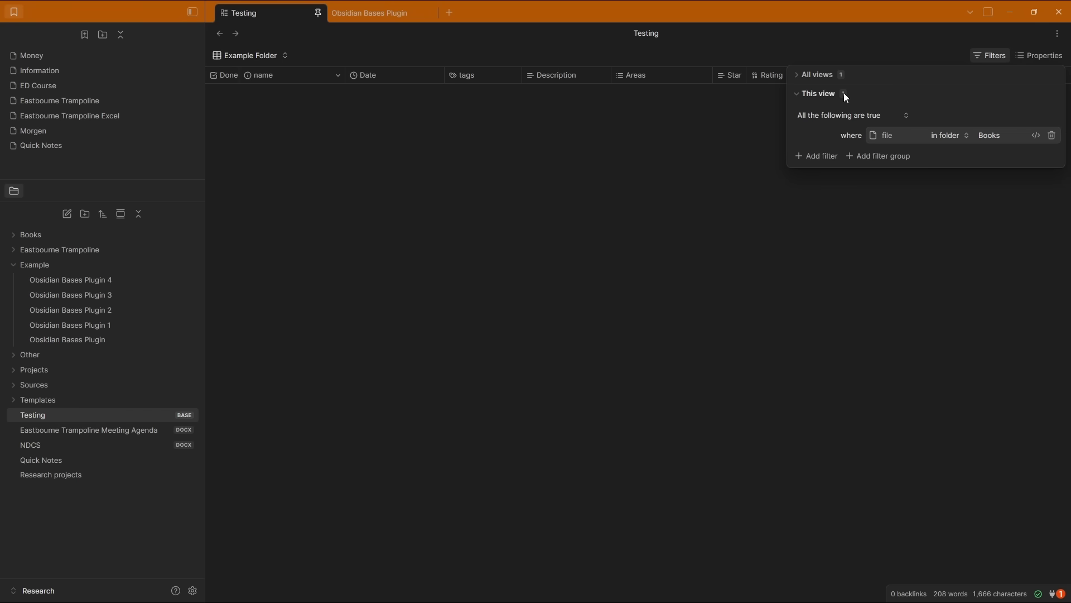
{"action": "left_click", "coordinate": [829, 80]}
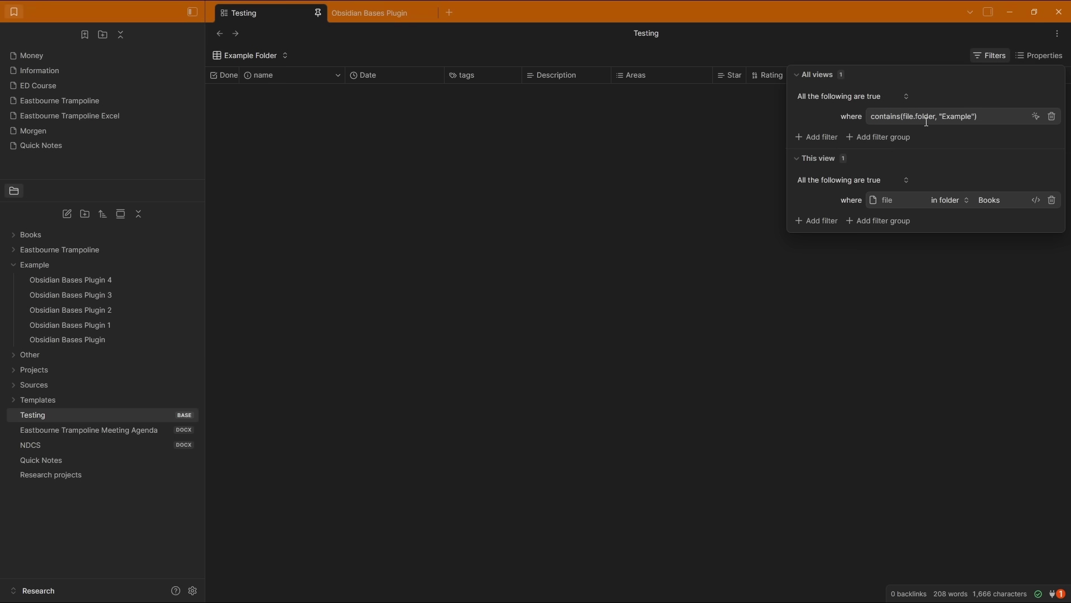
{"action": "left_click", "coordinate": [820, 75]}
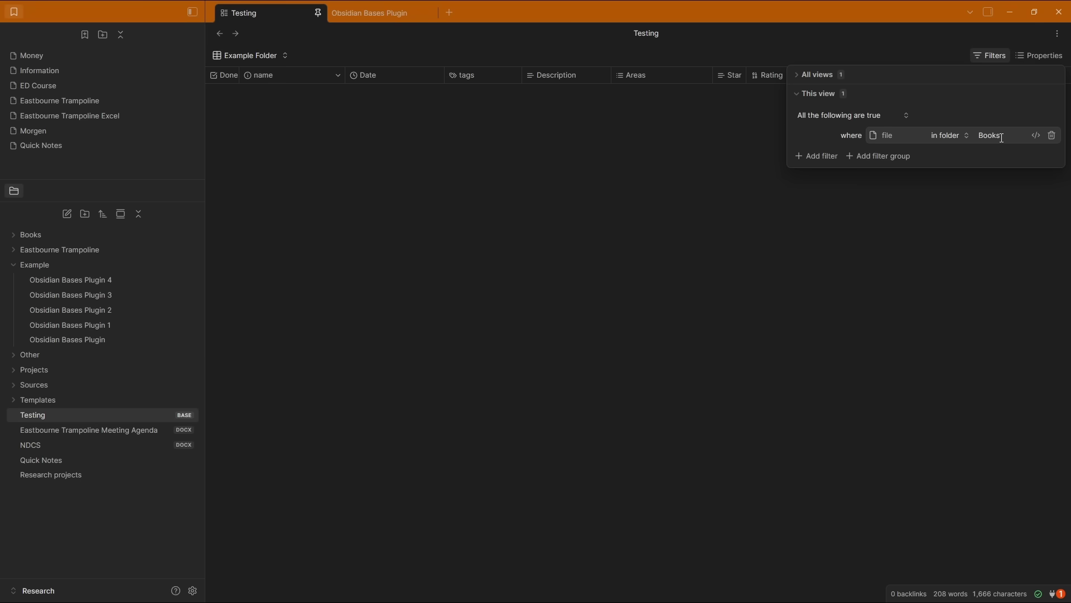
{"action": "left_click", "coordinate": [1036, 136]}
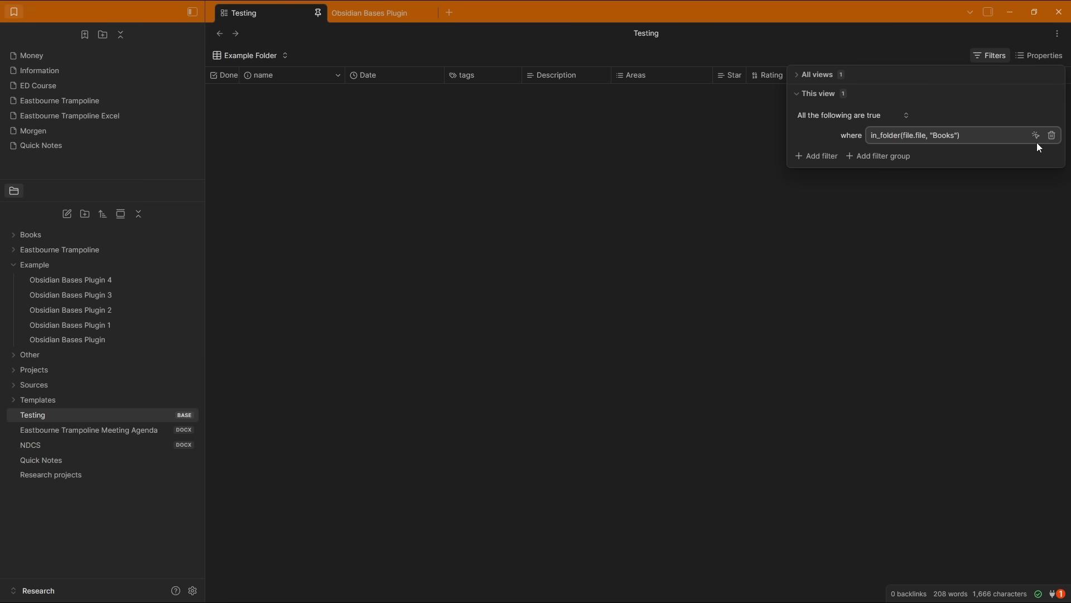
{"action": "left_click", "coordinate": [1037, 137]}
Change the filter to the Star property with a ⭐ value
{"action": "left_click", "coordinate": [893, 135]}
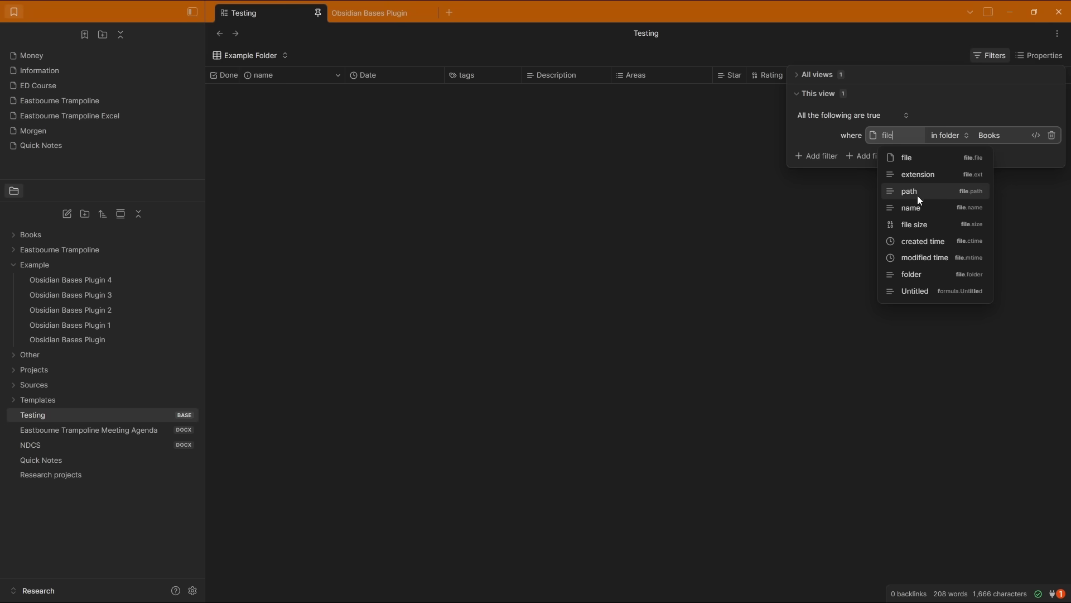
{"action": "type", "text": "star"}
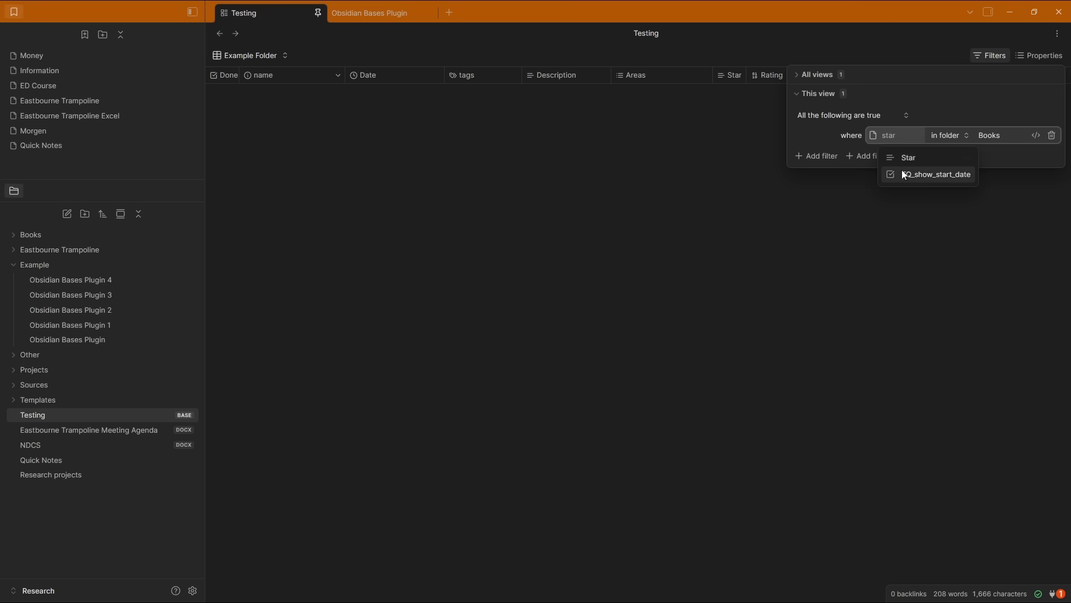
{"action": "left_click", "coordinate": [905, 159]}
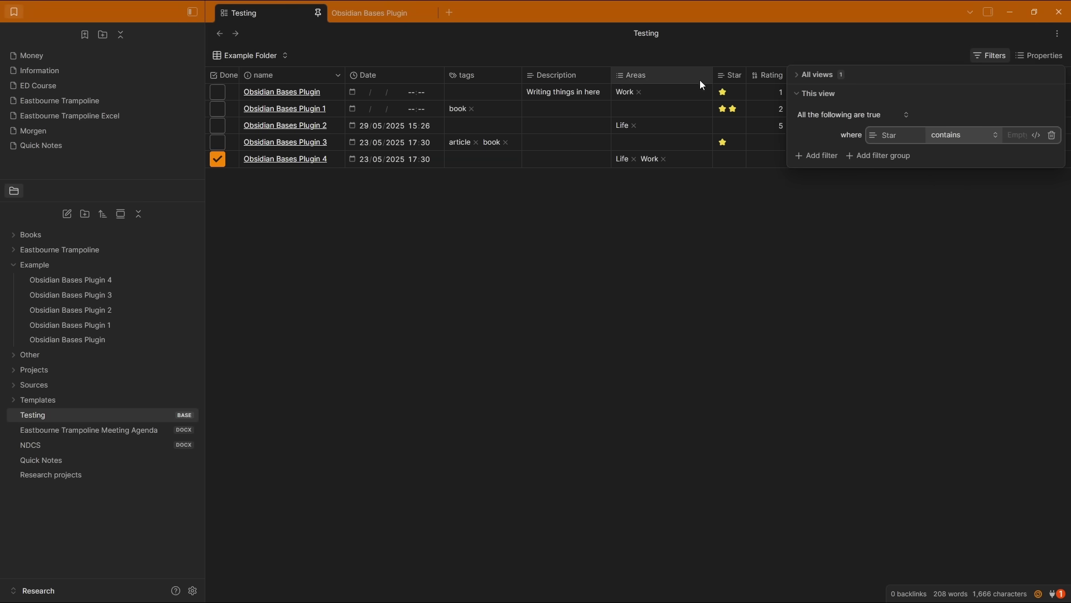
{"action": "left_click", "coordinate": [1016, 137]}
{"action": "left_click", "coordinate": [1018, 164]}
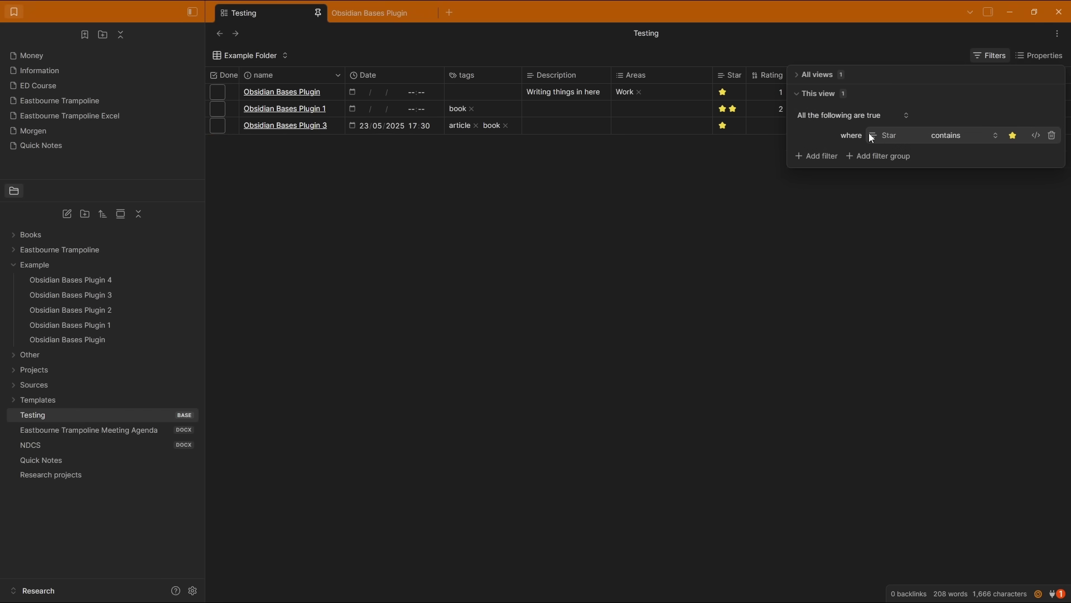
Set the group to 'None of the following are true' and the operator to 'does not contain'
{"action": "left_click", "coordinate": [854, 114]}
{"action": "left_click", "coordinate": [842, 142]}
{"action": "left_click", "coordinate": [832, 119]}
{"action": "left_click", "coordinate": [829, 156]}
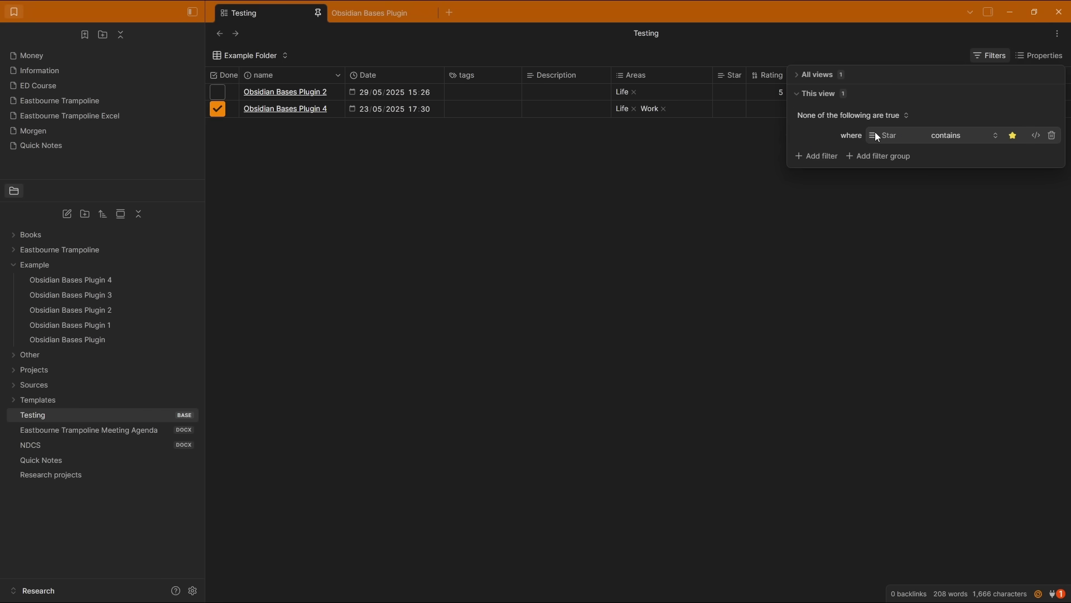
{"action": "left_click", "coordinate": [945, 138]}
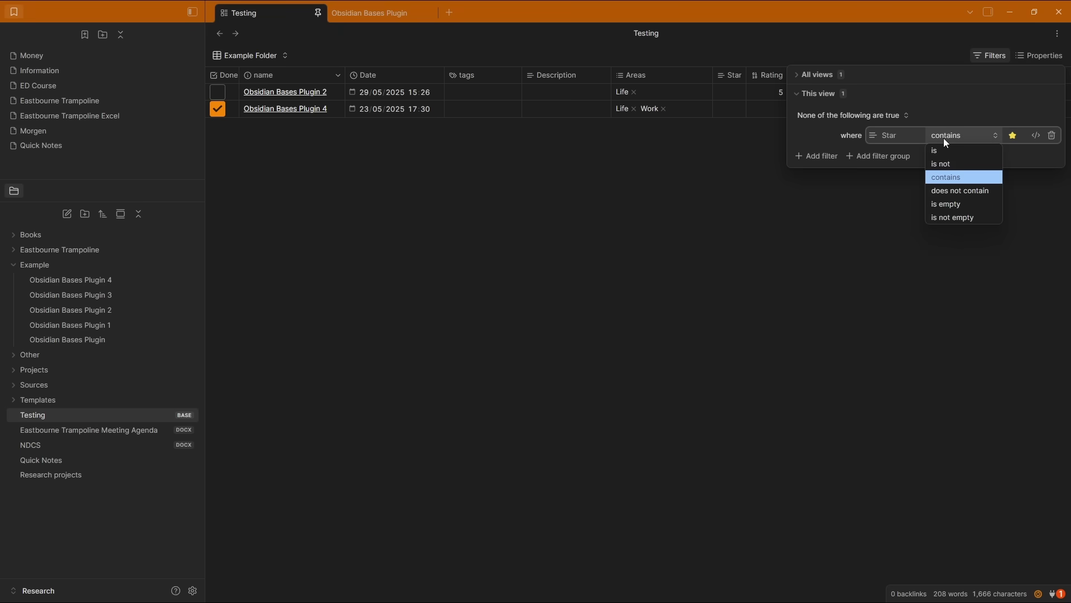
{"action": "left_click", "coordinate": [958, 190]}
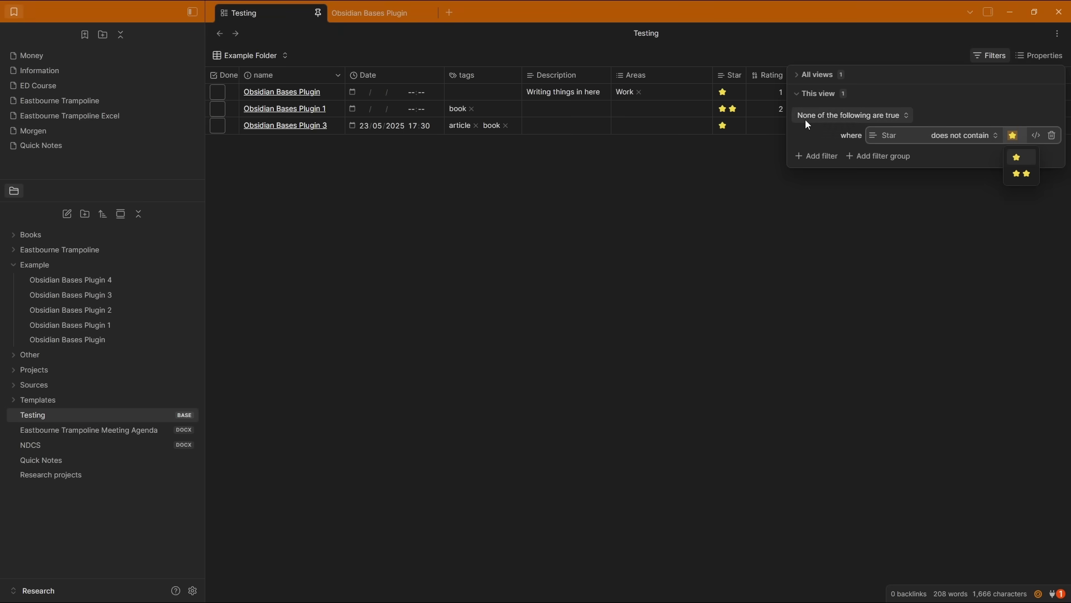
{"action": "left_click", "coordinate": [970, 162]}
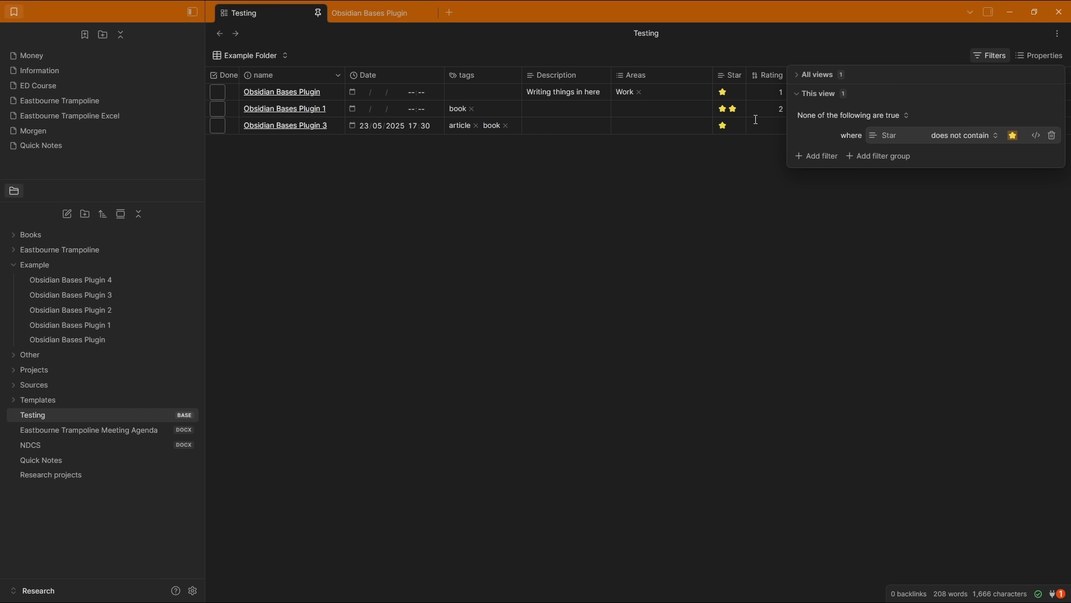
{"action": "left_click", "coordinate": [961, 135]}
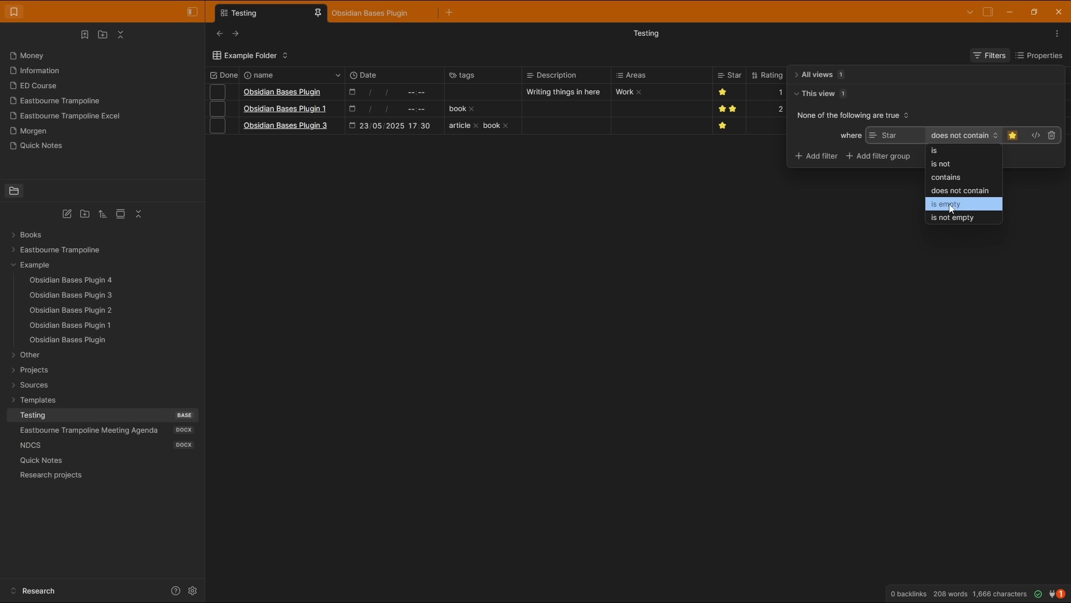
{"action": "left_click", "coordinate": [800, 136]}
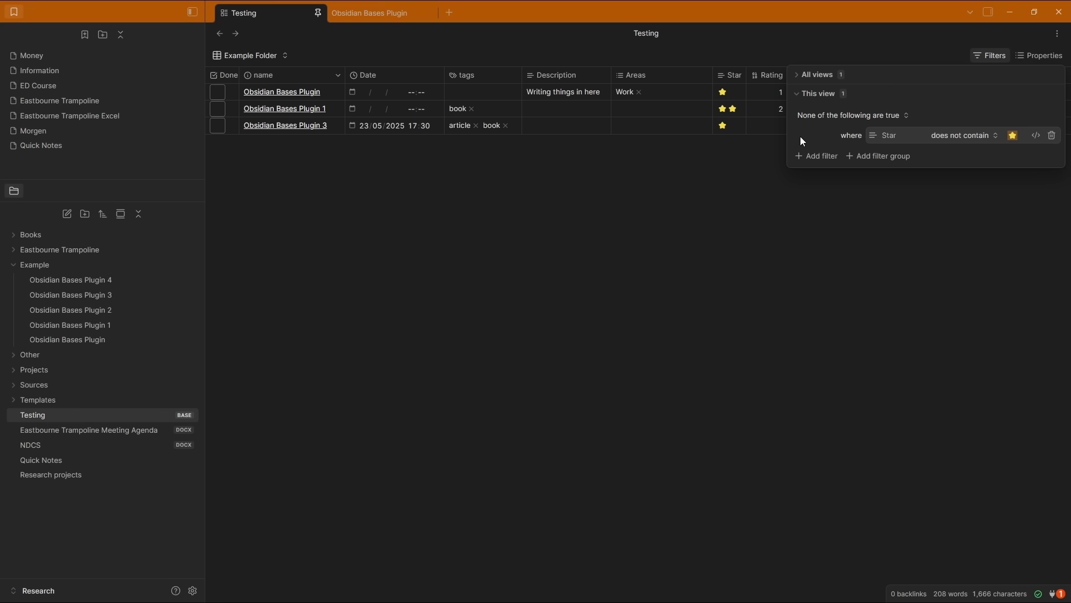
Add and remove a test condition and nested group, delete the Star filter, and close Filters
{"action": "left_click", "coordinate": [815, 157]}
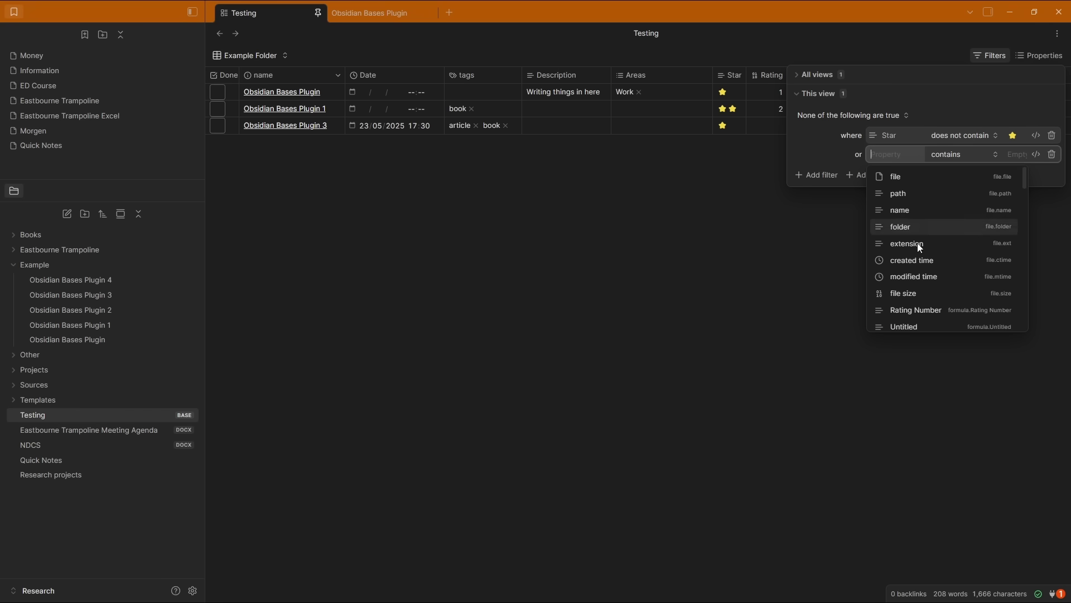
{"action": "left_click", "coordinate": [816, 150]}
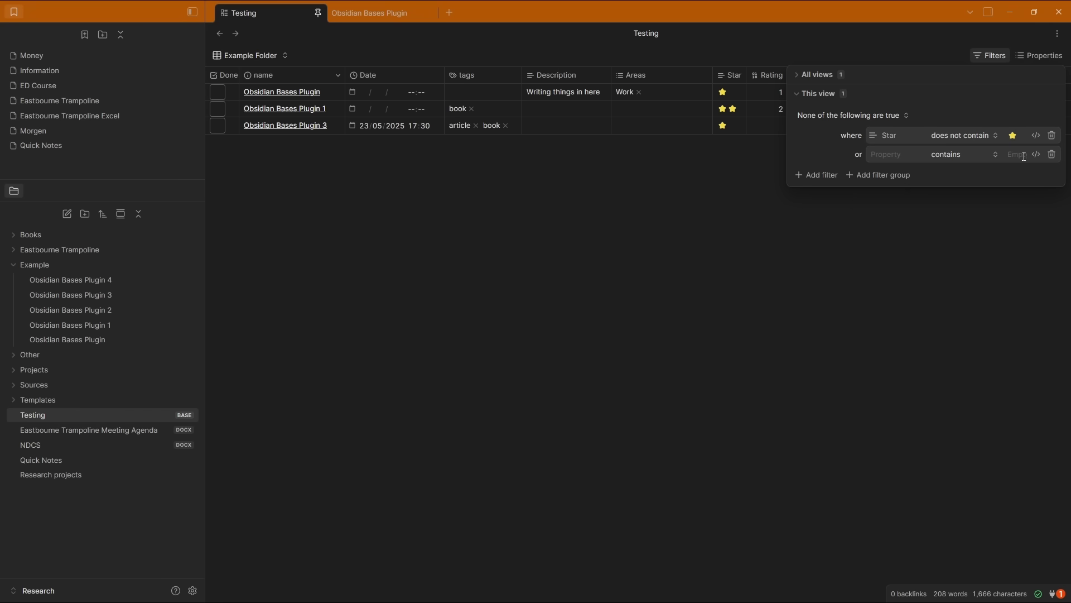
{"action": "left_click", "coordinate": [1052, 154]}
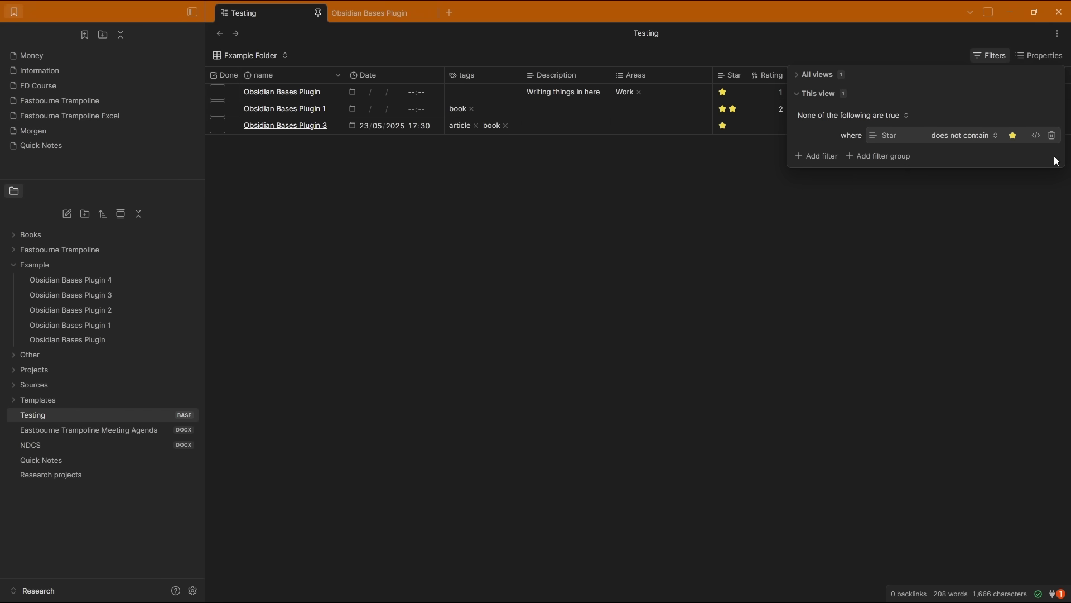
{"action": "left_click", "coordinate": [873, 157]}
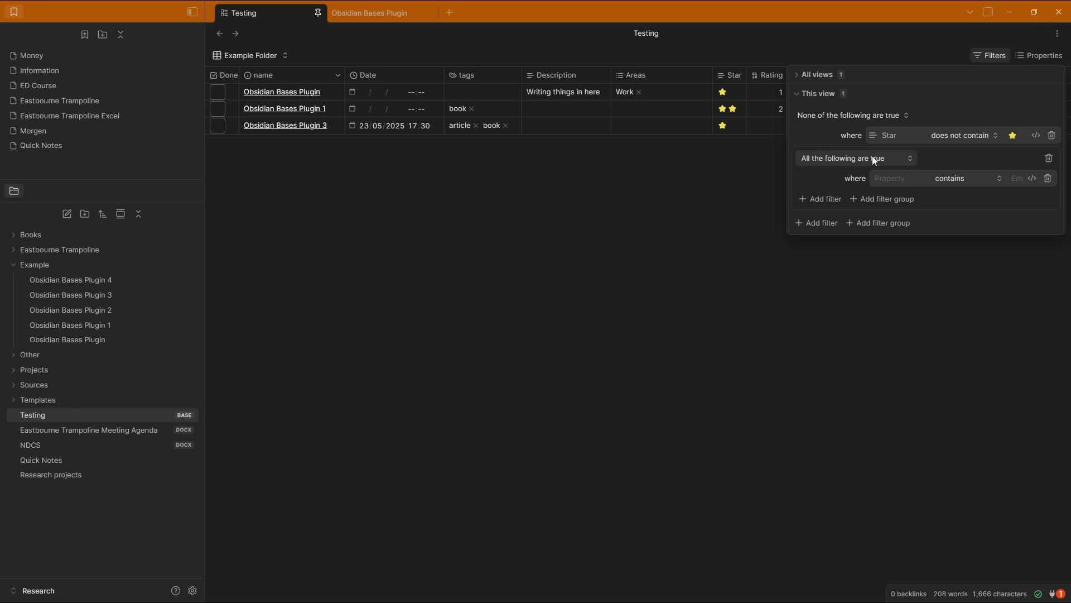
{"action": "left_click", "coordinate": [1048, 178]}
{"action": "left_click", "coordinate": [1053, 136]}
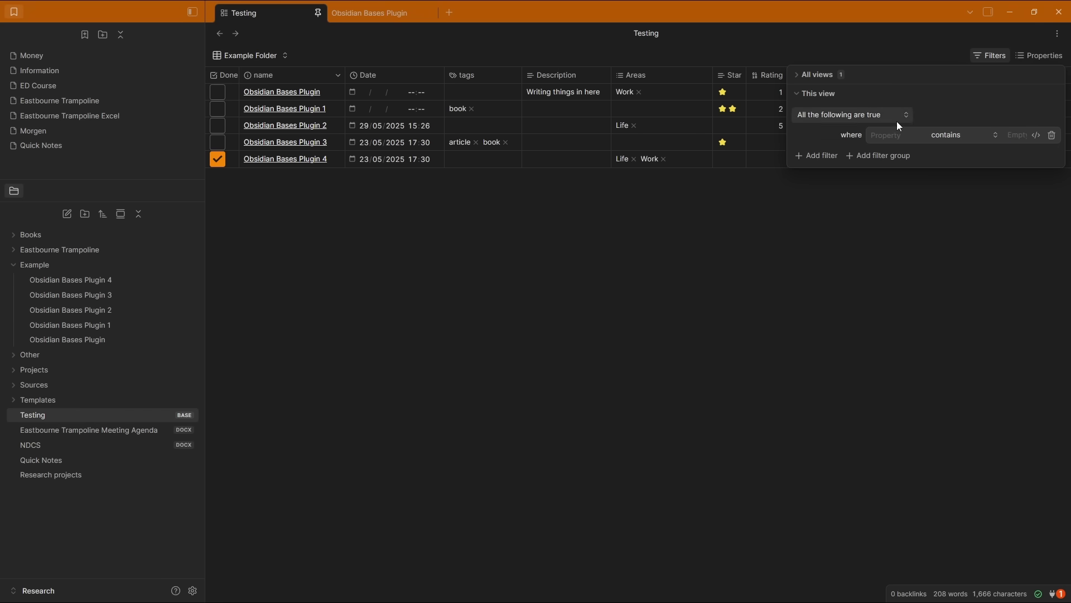
{"action": "key", "text": "Escape"}
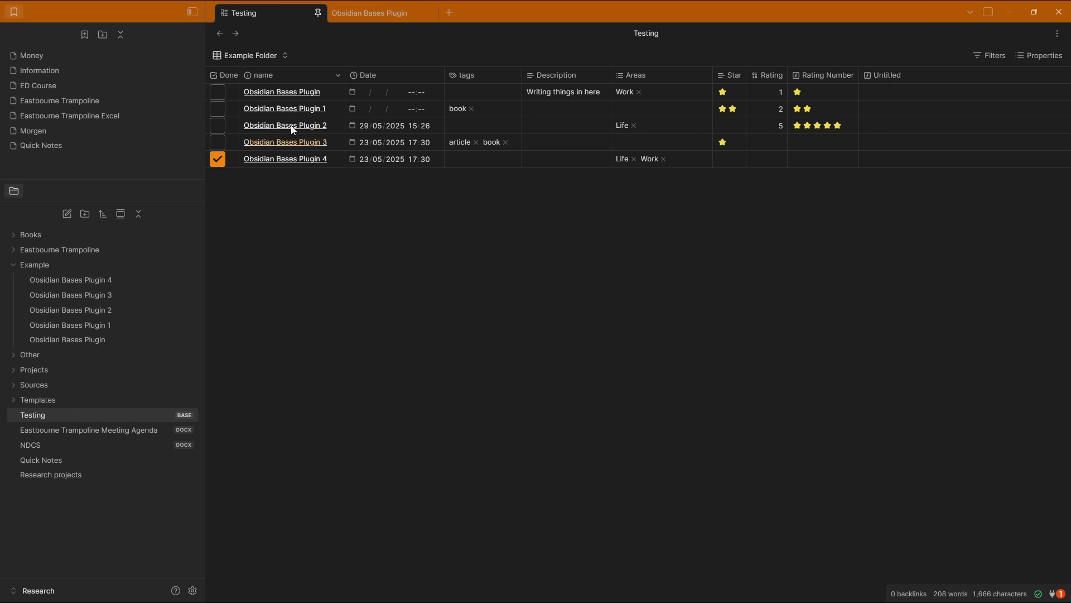
Switch to Due this Week and inspect its date formula and Done filter
{"action": "left_click", "coordinate": [247, 56]}
{"action": "left_click", "coordinate": [250, 115]}
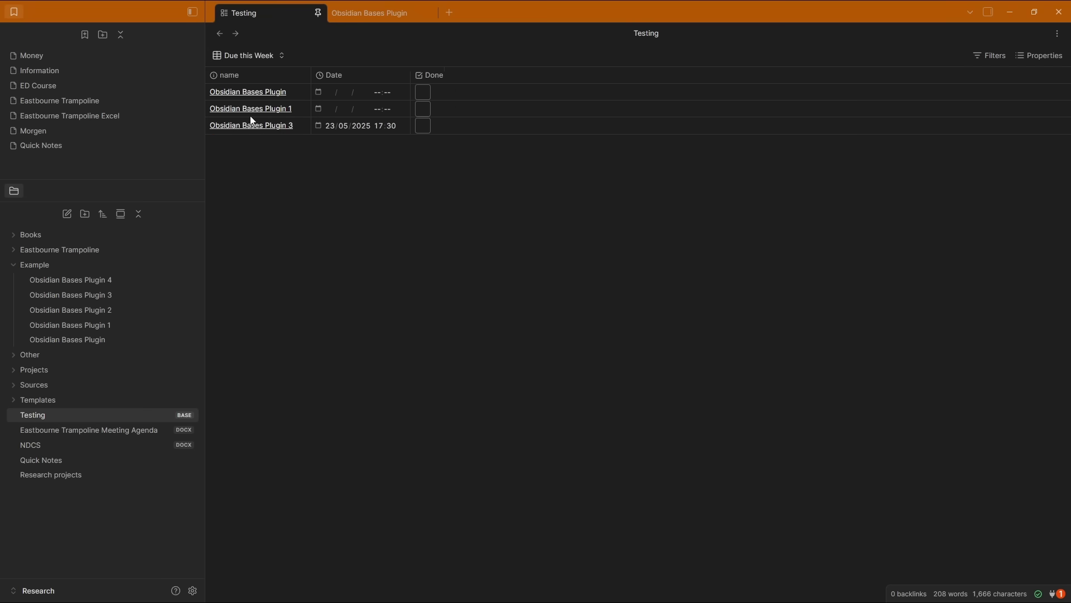
{"action": "left_click", "coordinate": [993, 58]}
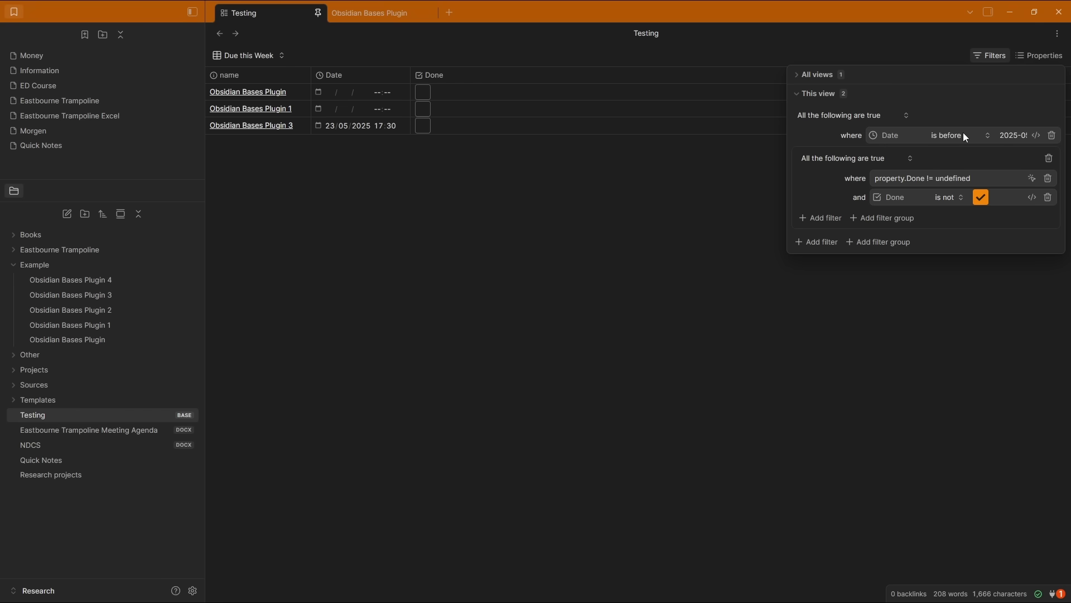
{"action": "left_click", "coordinate": [1036, 135]}
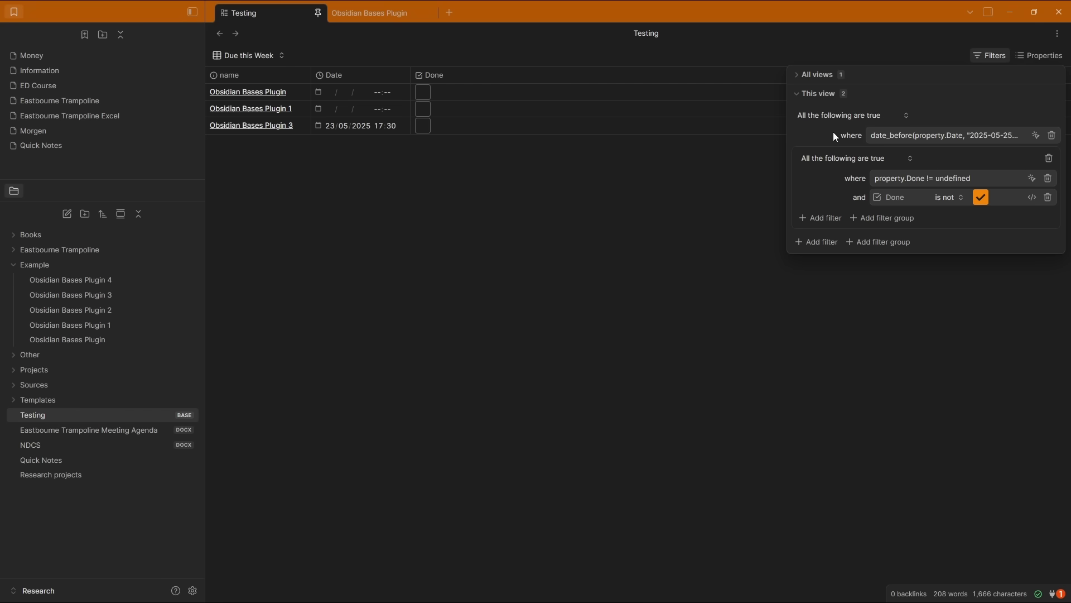
{"action": "left_click", "coordinate": [1035, 135]}
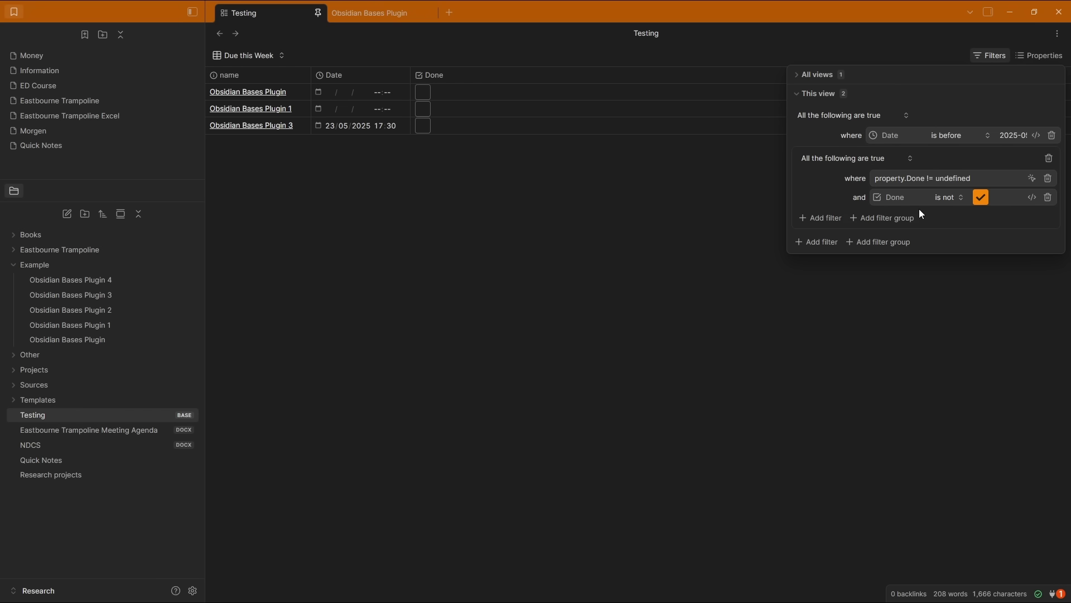
{"action": "left_click", "coordinate": [979, 198]}
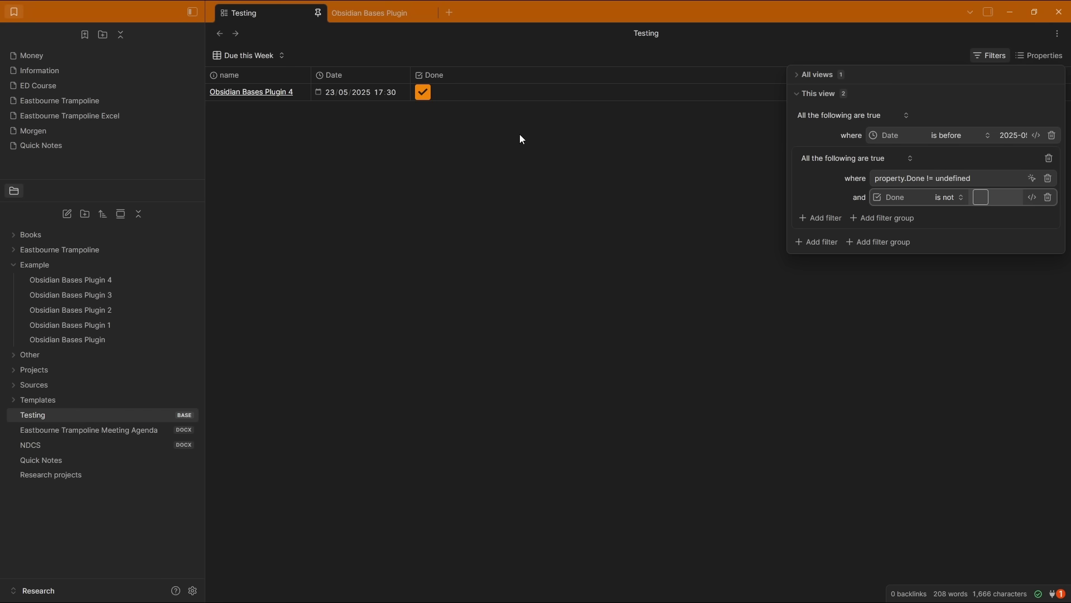
{"action": "left_click", "coordinate": [980, 199]}
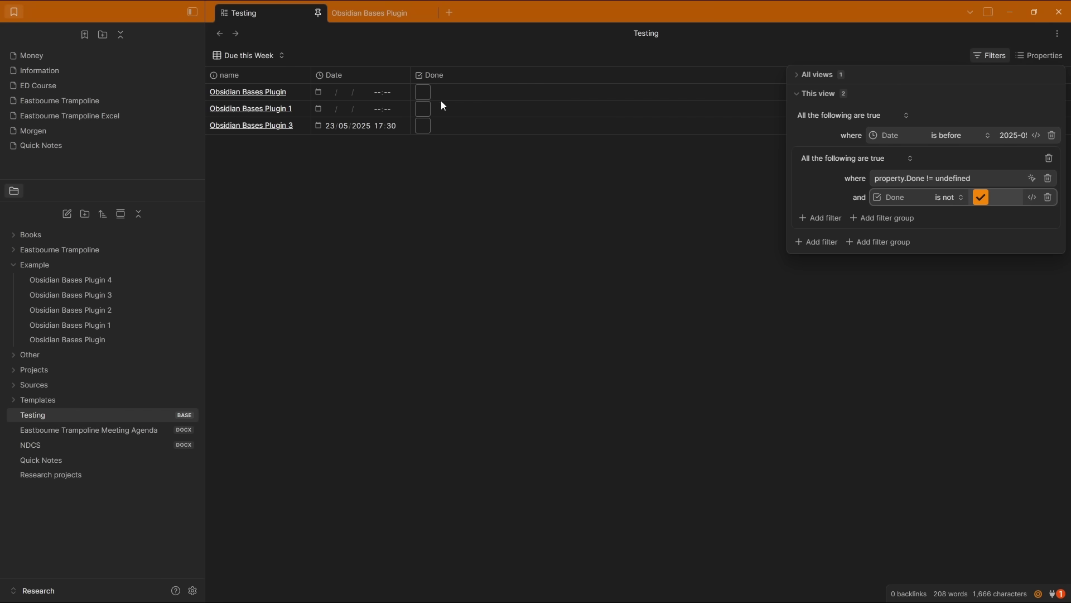
Mark Obsidian Bases Plugin and Plugin 1 done, then filter to completed notes only
{"action": "left_click", "coordinate": [424, 93]}
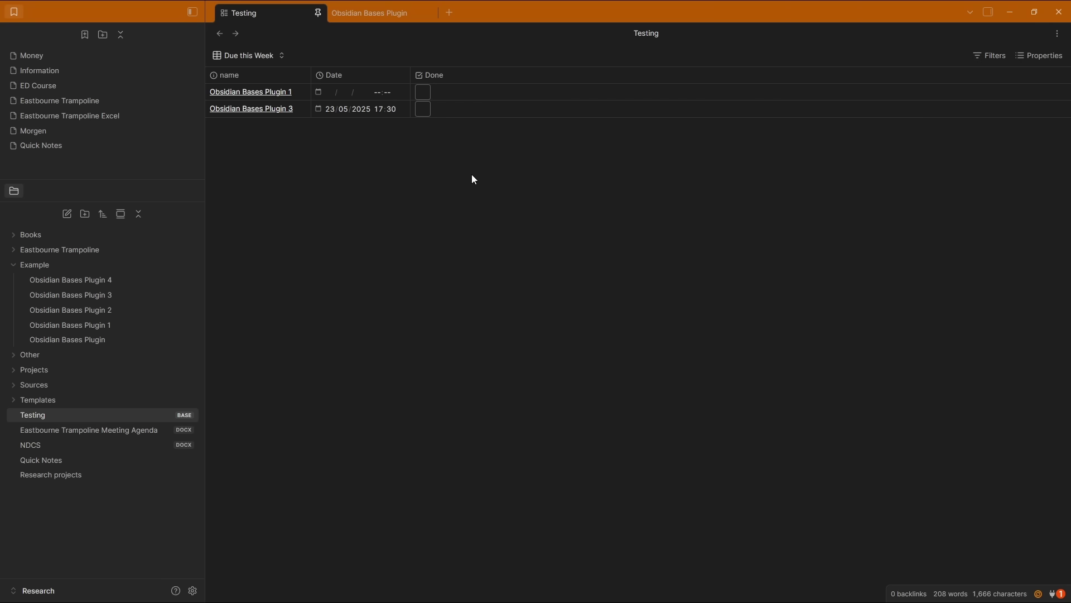
{"action": "left_click", "coordinate": [422, 91]}
{"action": "left_click", "coordinate": [999, 57]}
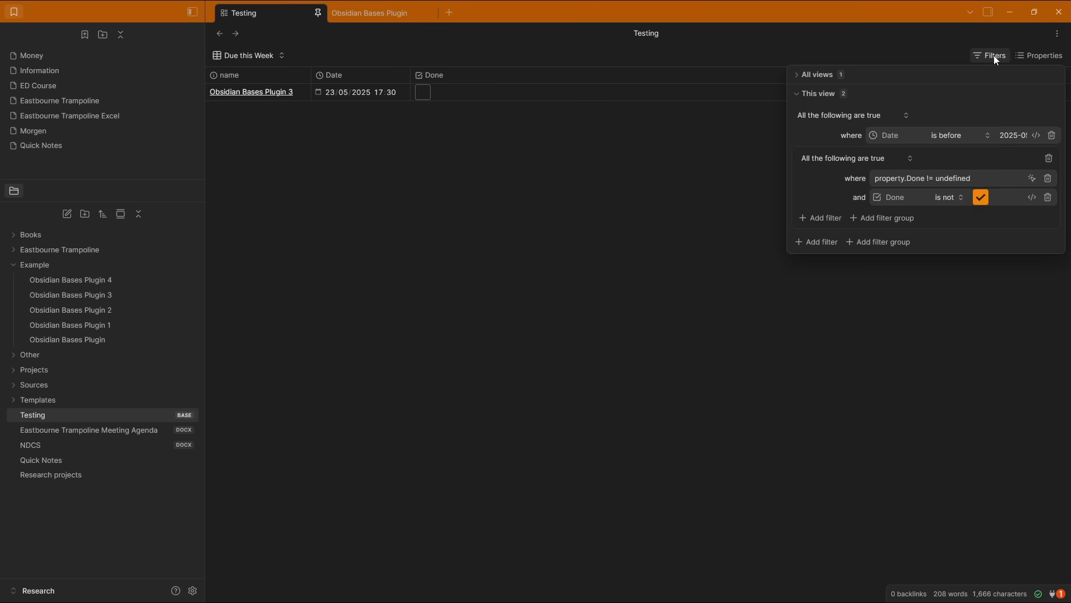
{"action": "left_click", "coordinate": [980, 198]}
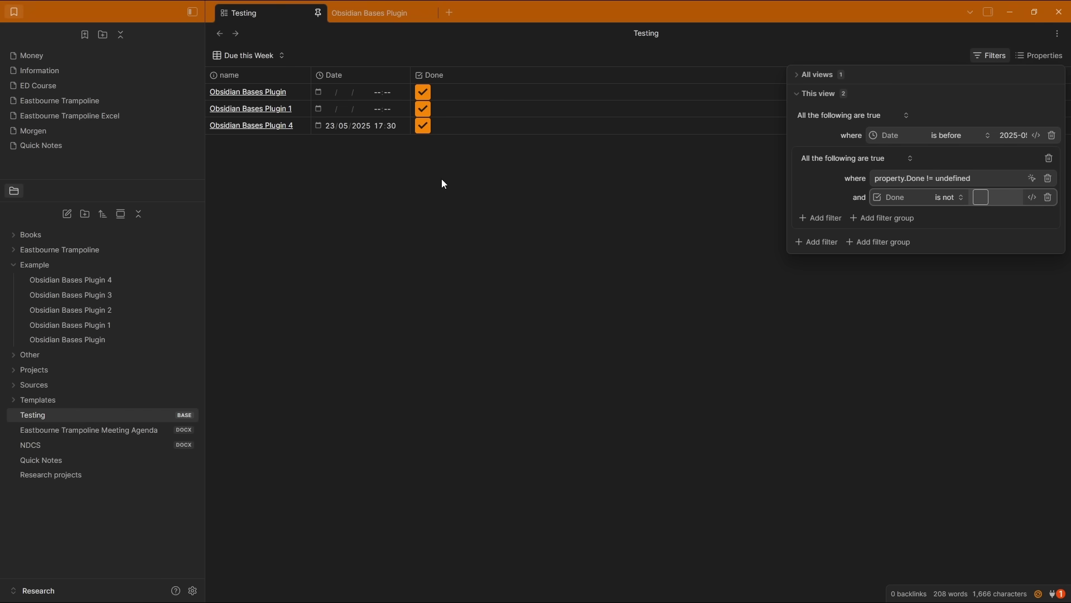
Set Obsidian Bases Plugin 1's date to 21/05/2025 12:33 and mark it not done
{"action": "left_click", "coordinate": [347, 108]}
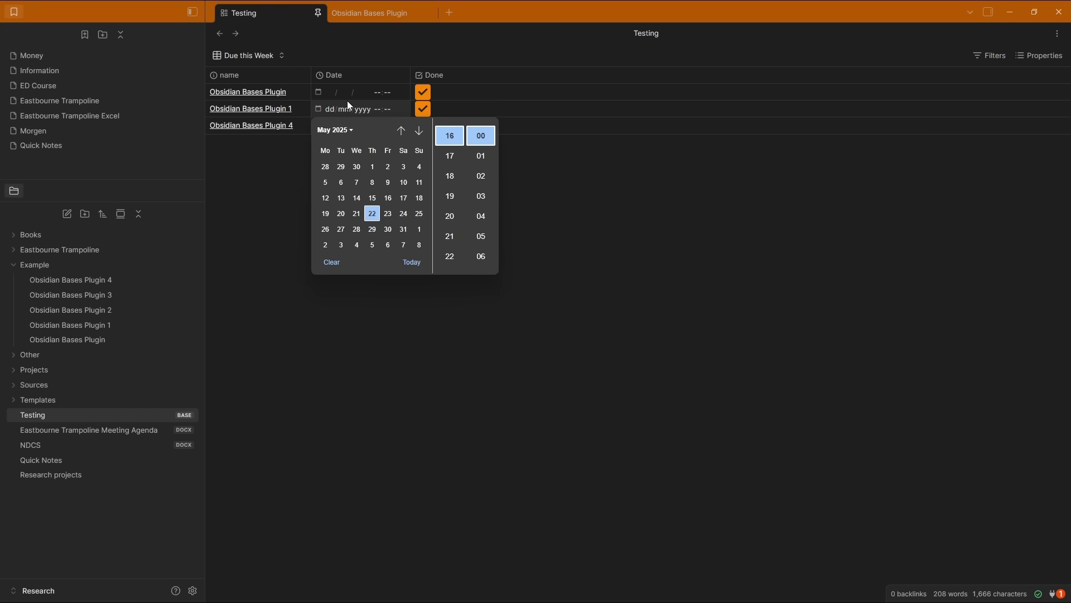
{"action": "left_click", "coordinate": [356, 214]}
{"action": "left_click", "coordinate": [378, 109]}
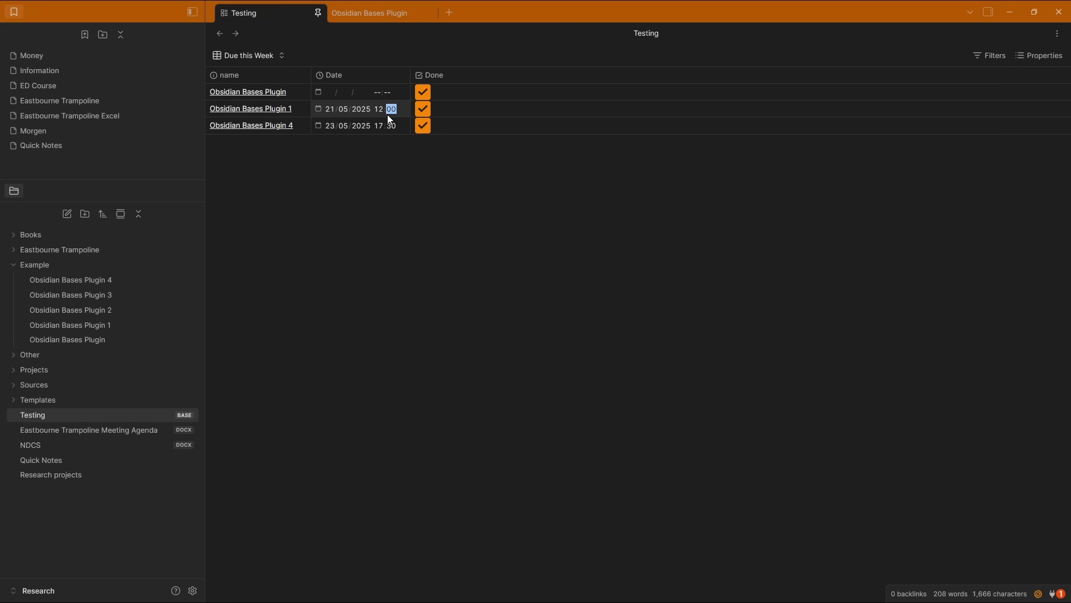
{"action": "key", "text": "Return"}
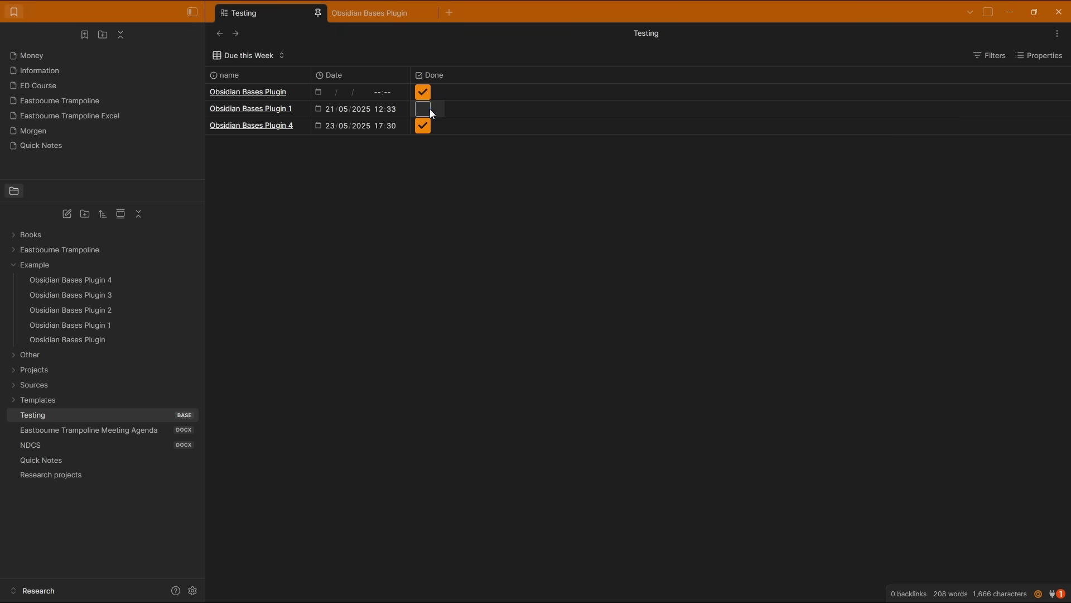
{"action": "left_click", "coordinate": [428, 110]}
Set the Done condition to exclude completed notes and close Filters
{"action": "left_click", "coordinate": [999, 57]}
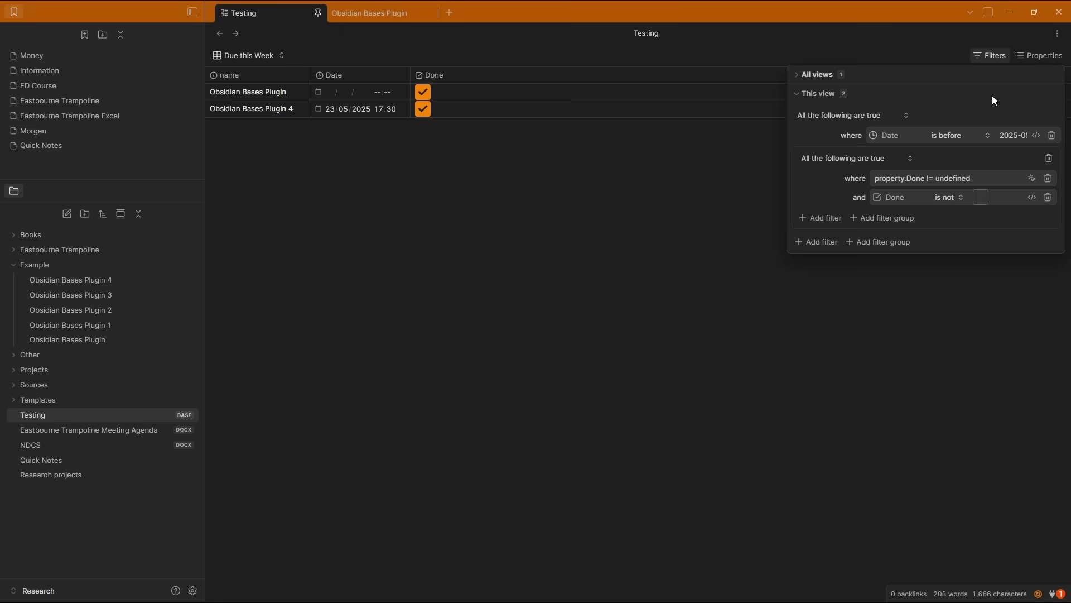
{"action": "left_click", "coordinate": [981, 197]}
{"action": "left_click", "coordinate": [535, 195]}
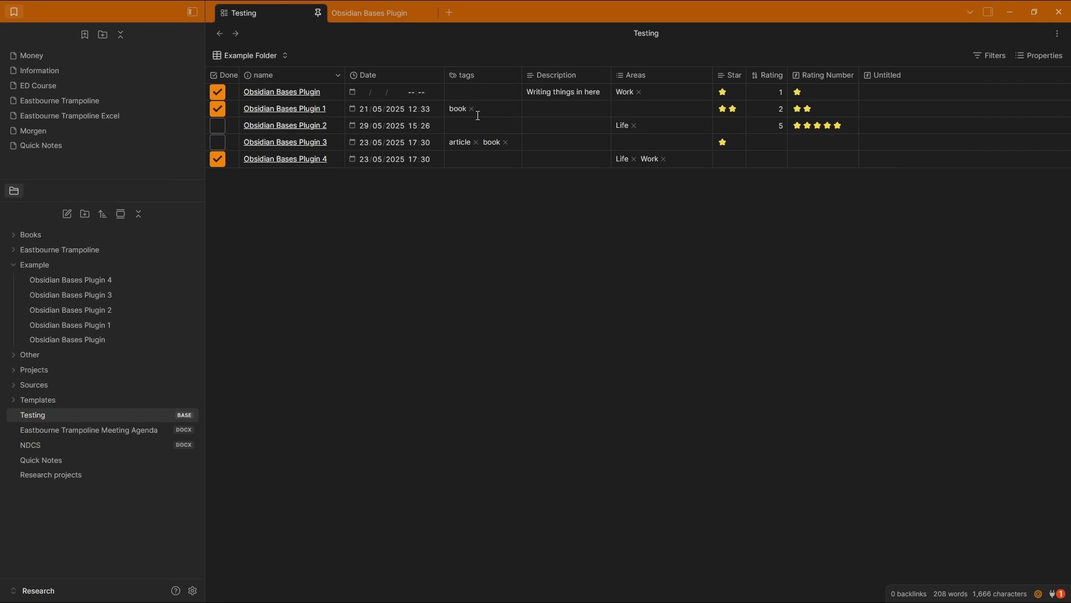
Try inline editing of the tags, Description, Areas, Star and Rating cells for Plugins 1–3
{"action": "left_click", "coordinate": [475, 125]}
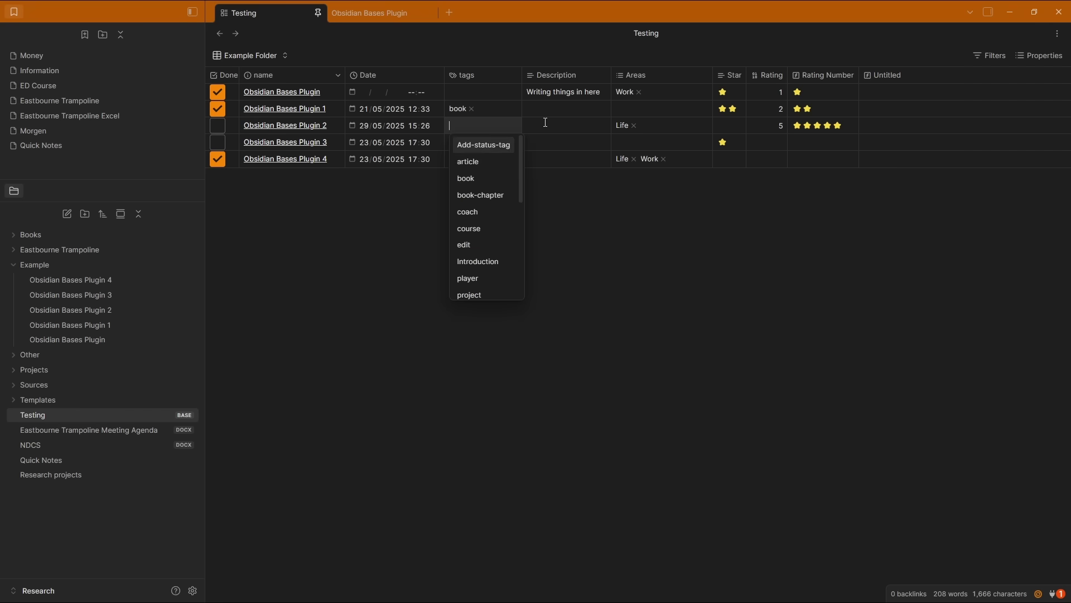
{"action": "left_click", "coordinate": [575, 123]}
{"action": "left_click", "coordinate": [565, 104]}
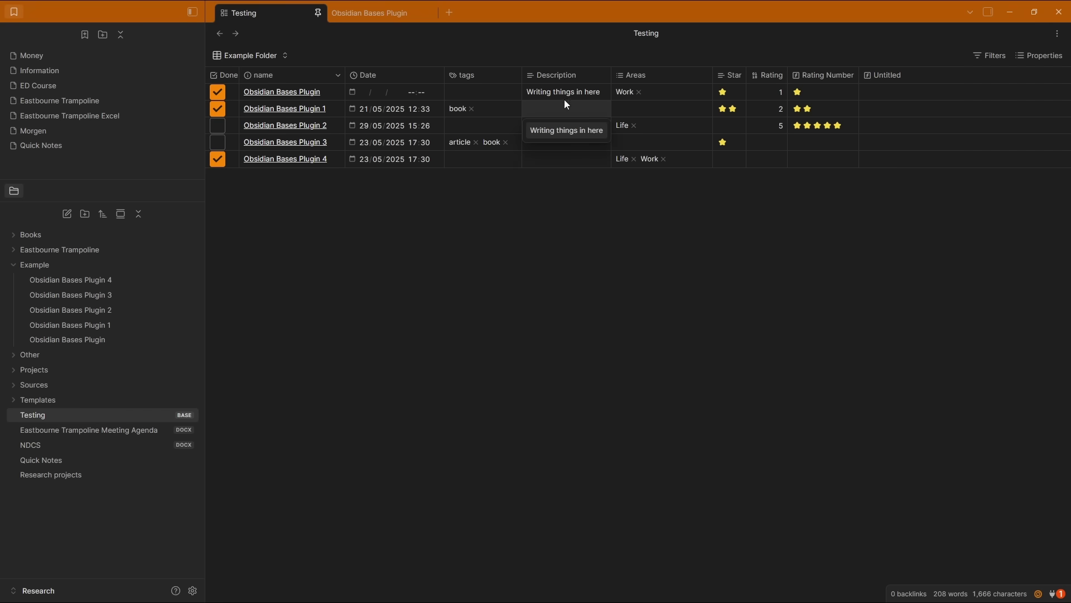
{"action": "left_click", "coordinate": [646, 106]}
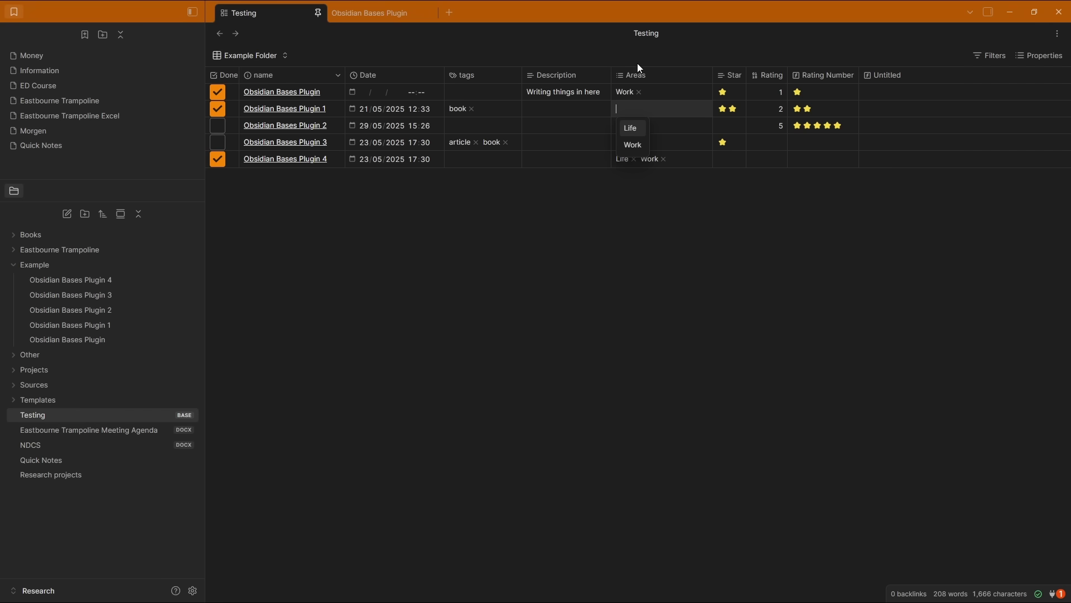
{"action": "left_click", "coordinate": [728, 123]}
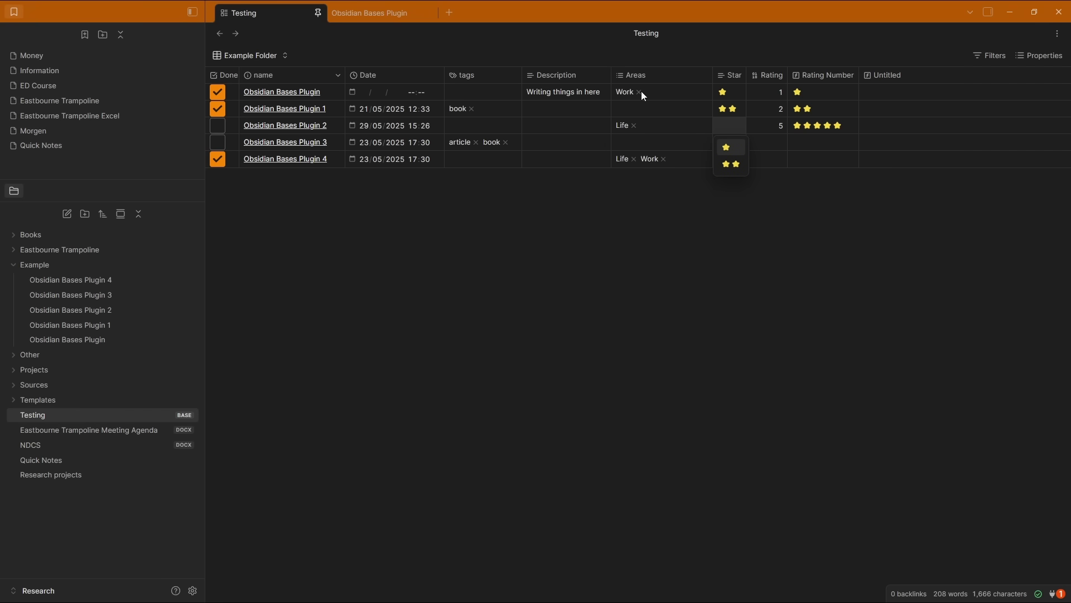
{"action": "left_click", "coordinate": [773, 143]}
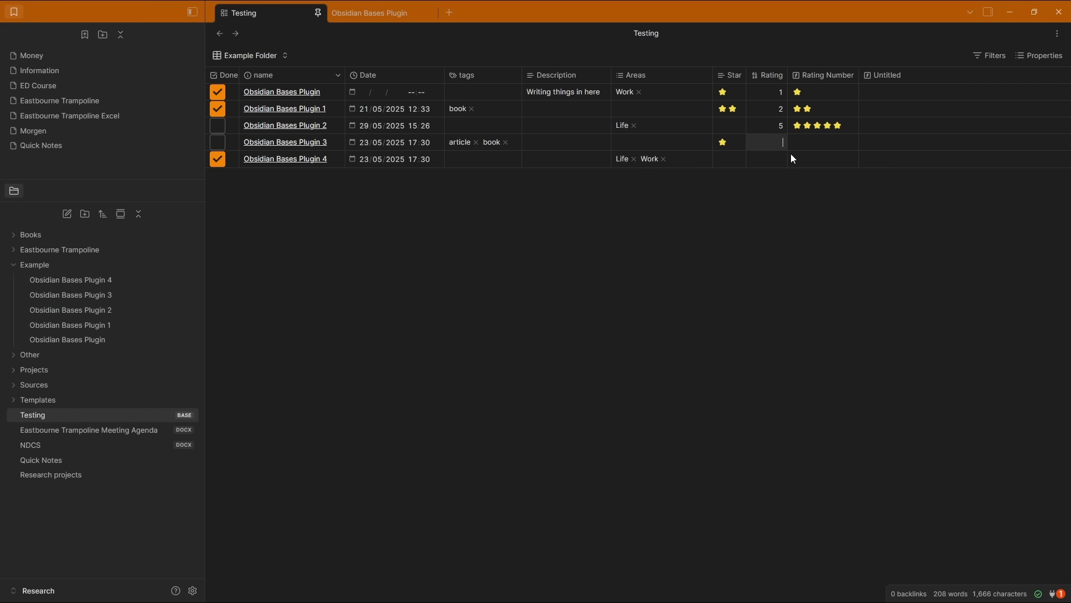
{"action": "left_click", "coordinate": [814, 146]}
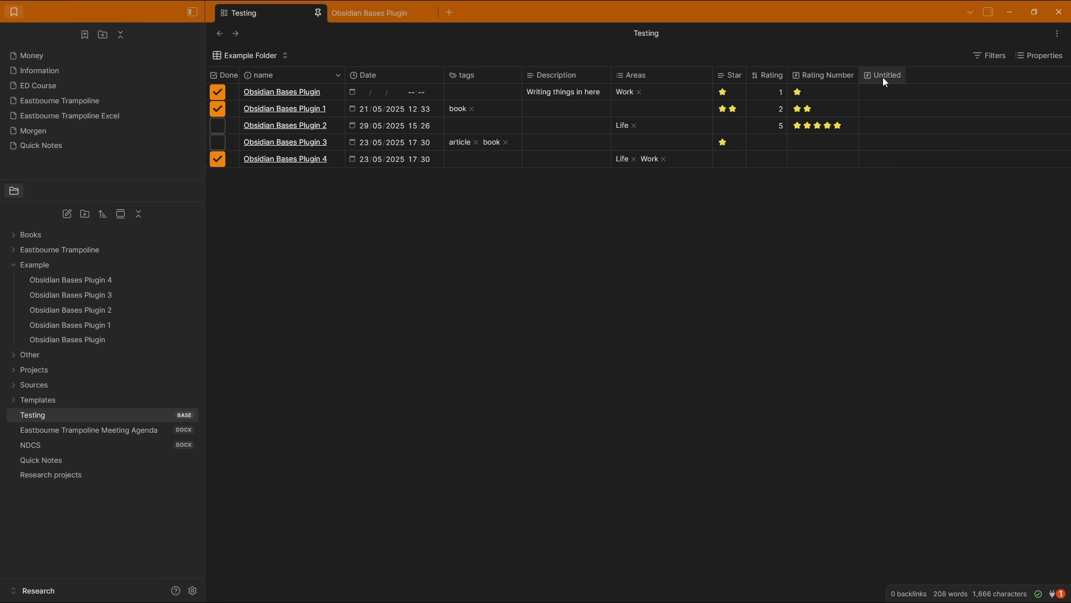
Hide the Untitled column from the Testing table
{"action": "left_click", "coordinate": [1045, 58]}
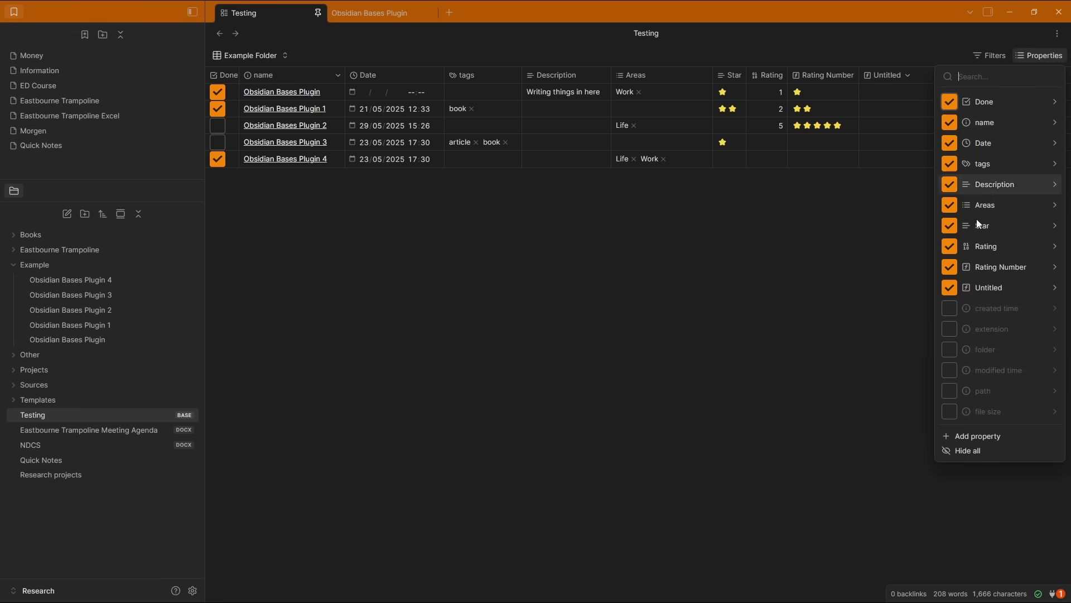
{"action": "left_click", "coordinate": [949, 288]}
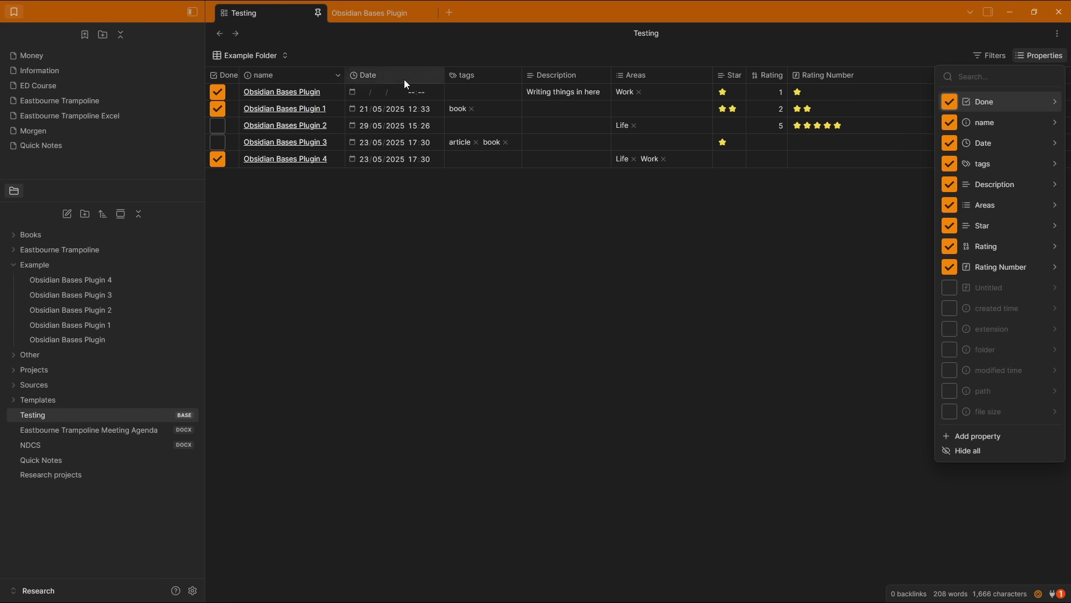
{"action": "left_click", "coordinate": [1055, 272]}
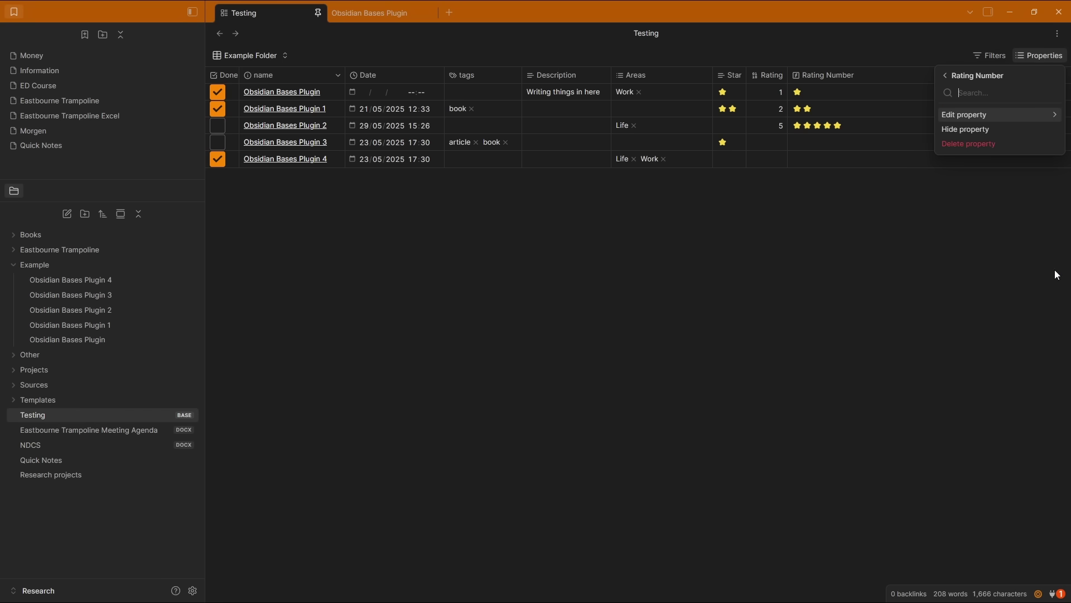
{"action": "left_click", "coordinate": [1058, 116]}
{"action": "left_click", "coordinate": [943, 76]}
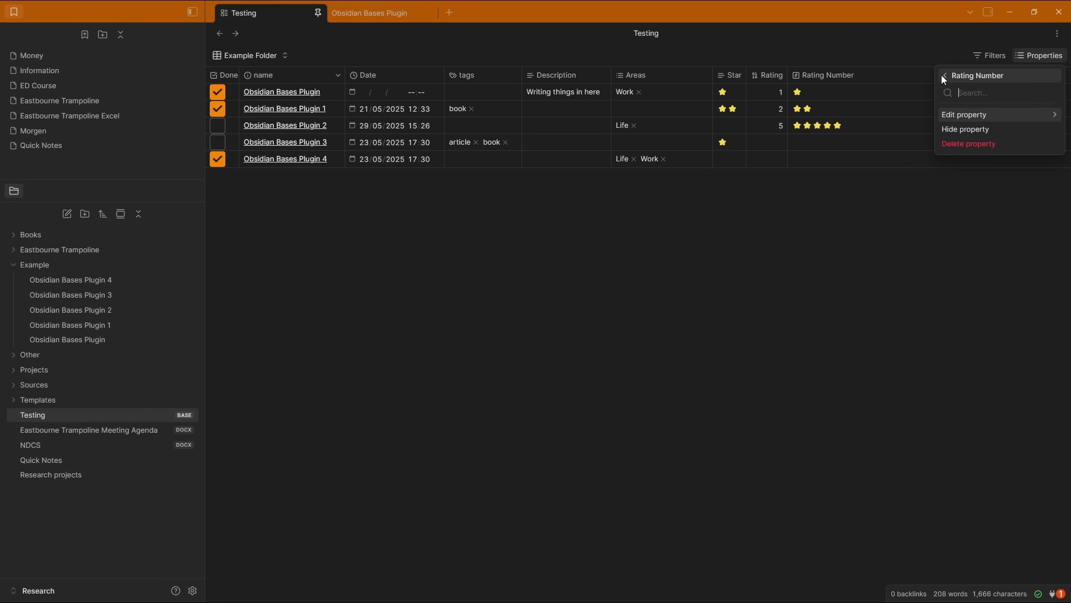
{"action": "left_click", "coordinate": [942, 74]}
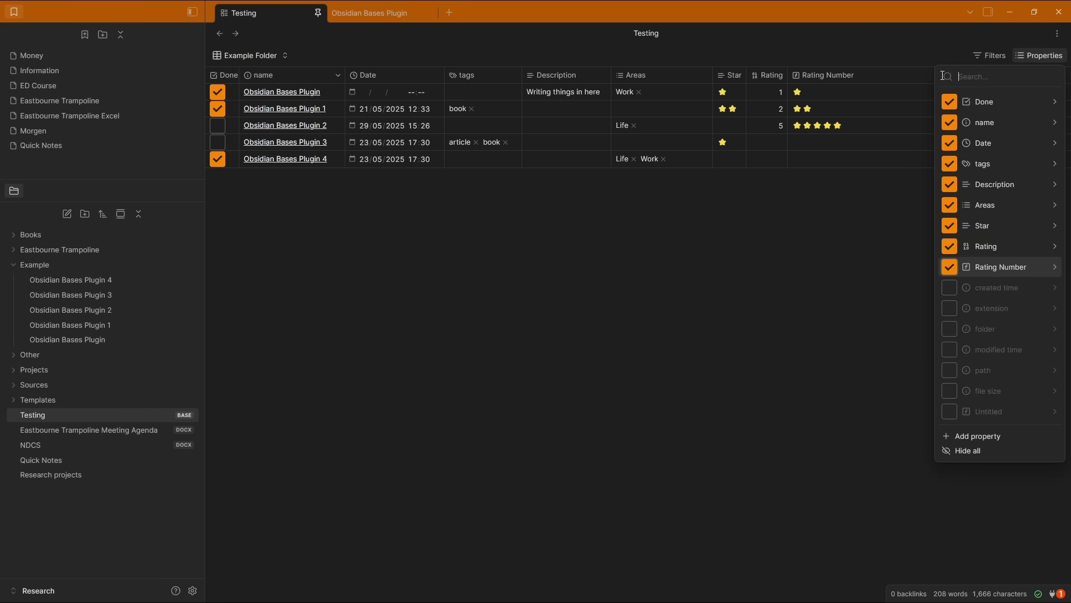
Change the Done property's type to Checkbox
{"action": "left_click", "coordinate": [1055, 104]}
{"action": "left_click", "coordinate": [1057, 117]}
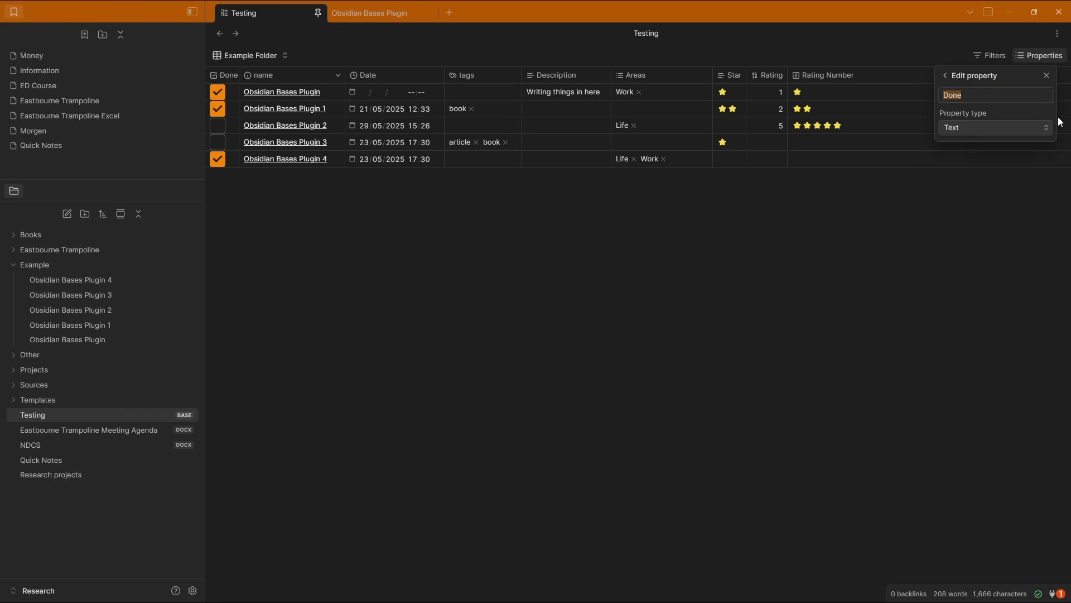
{"action": "left_click", "coordinate": [971, 129]}
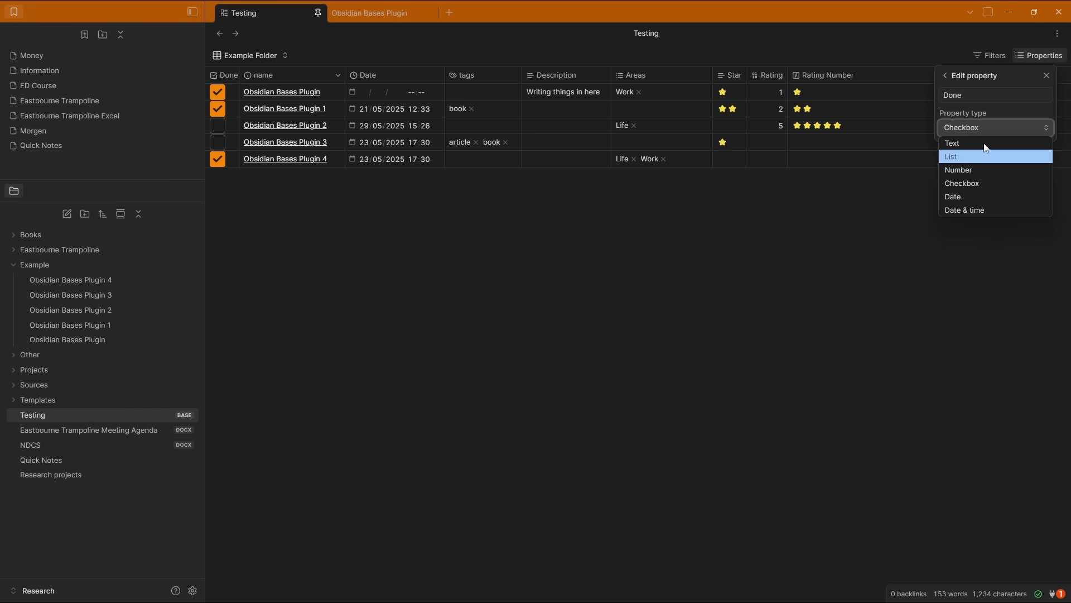
{"action": "left_click", "coordinate": [962, 183]}
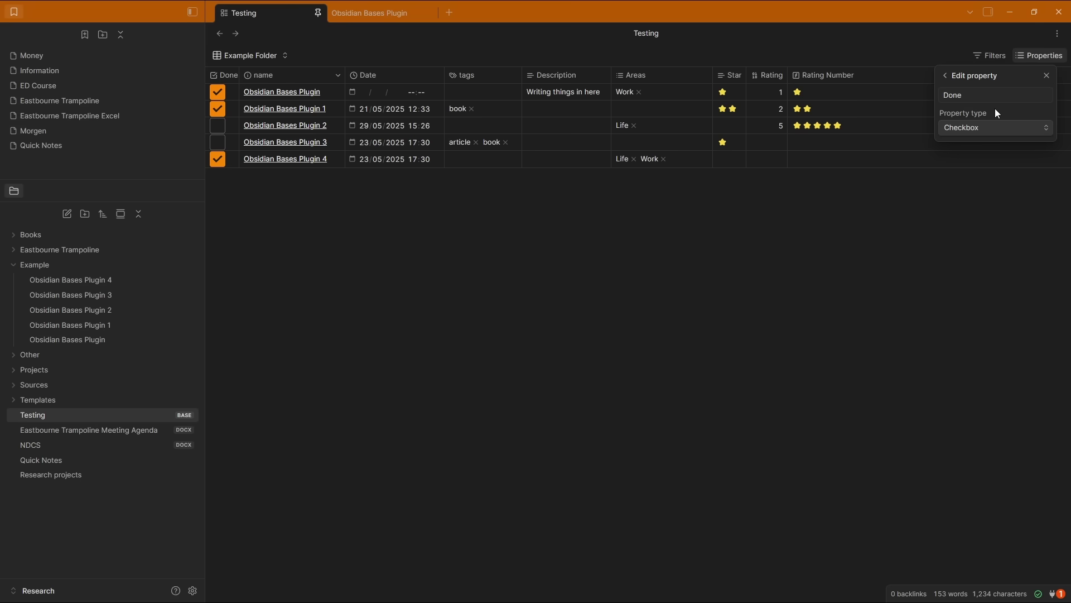
{"action": "left_click", "coordinate": [948, 227]}
Change the Date property's type to Date & time
{"action": "left_click", "coordinate": [1031, 55]}
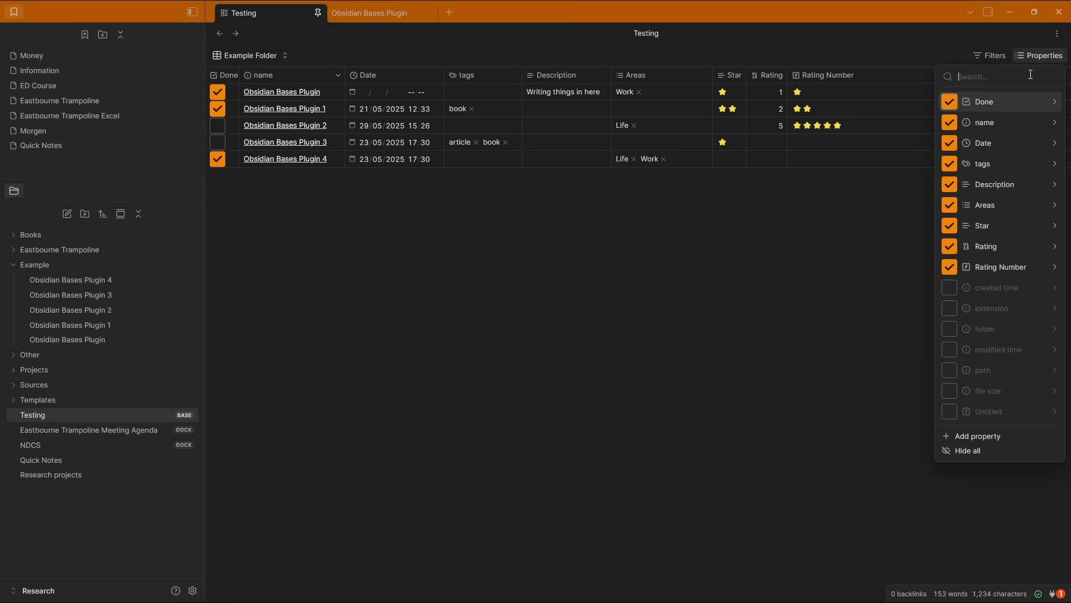
{"action": "left_click", "coordinate": [1053, 143]}
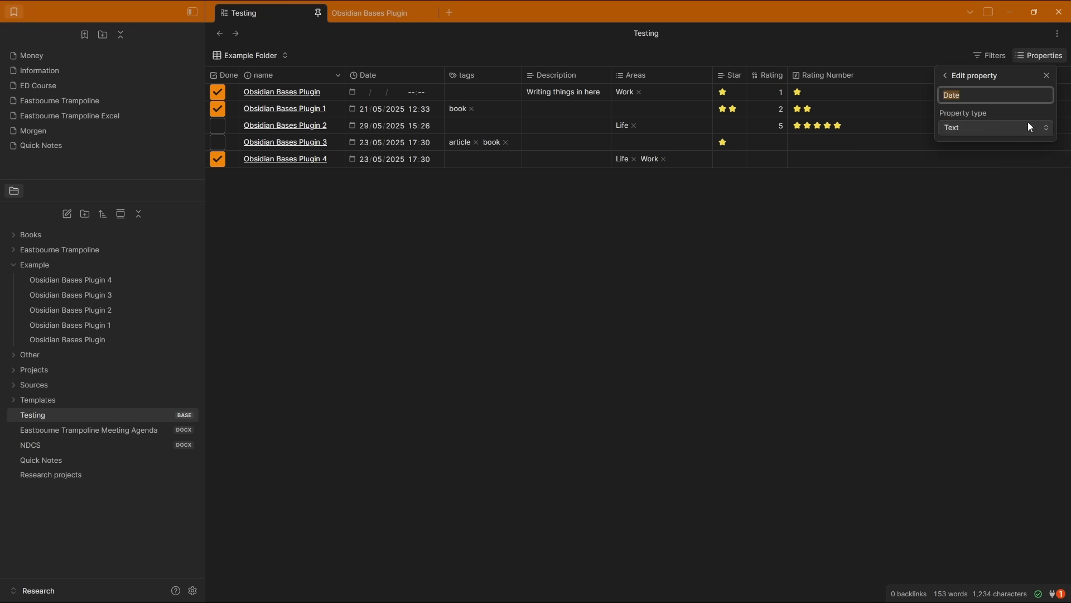
{"action": "left_click", "coordinate": [1026, 128]}
{"action": "left_click", "coordinate": [971, 183]}
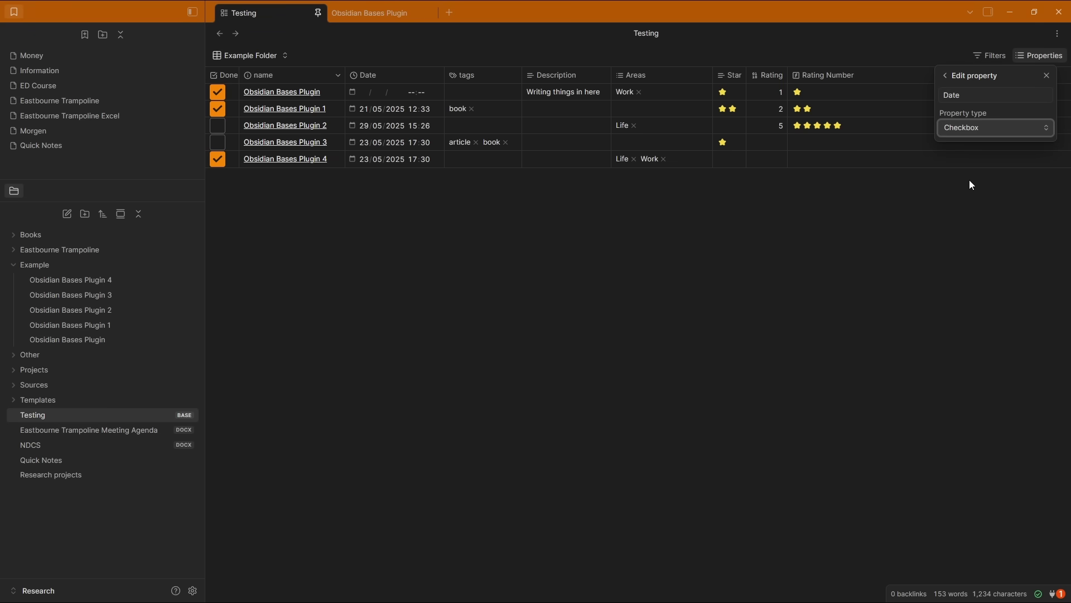
{"action": "left_click", "coordinate": [970, 180]}
{"action": "left_click", "coordinate": [1030, 56]}
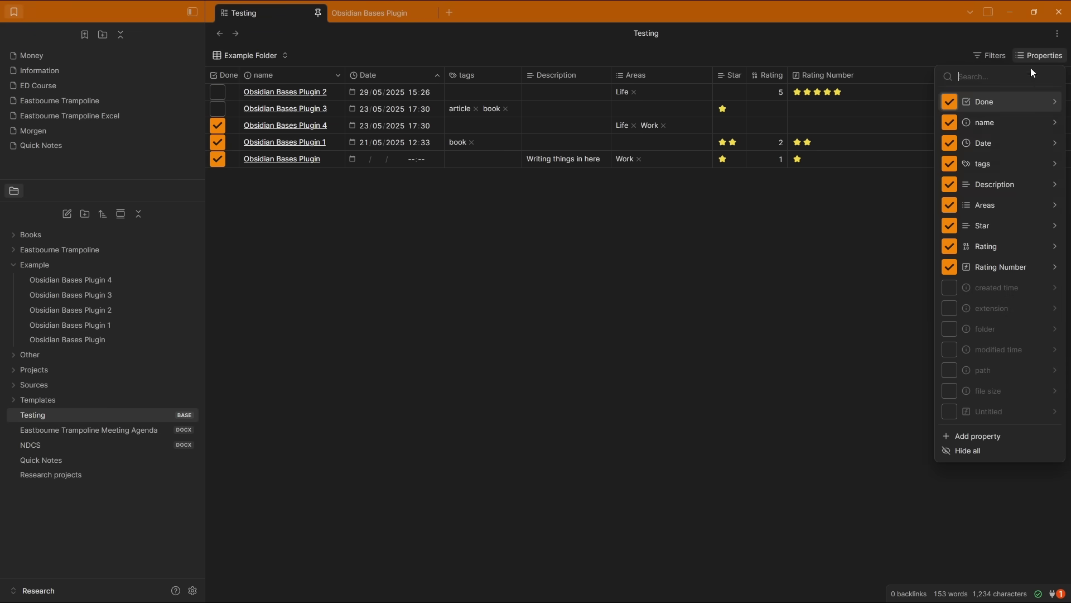
{"action": "left_click", "coordinate": [1056, 143]}
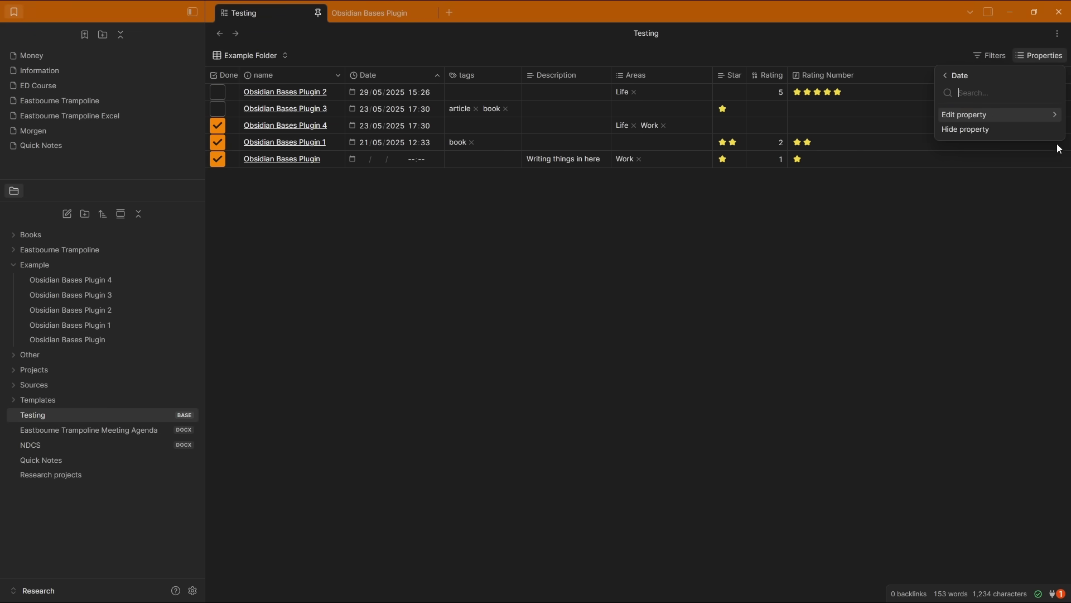
{"action": "left_click", "coordinate": [1058, 116]}
{"action": "left_click", "coordinate": [1024, 128]}
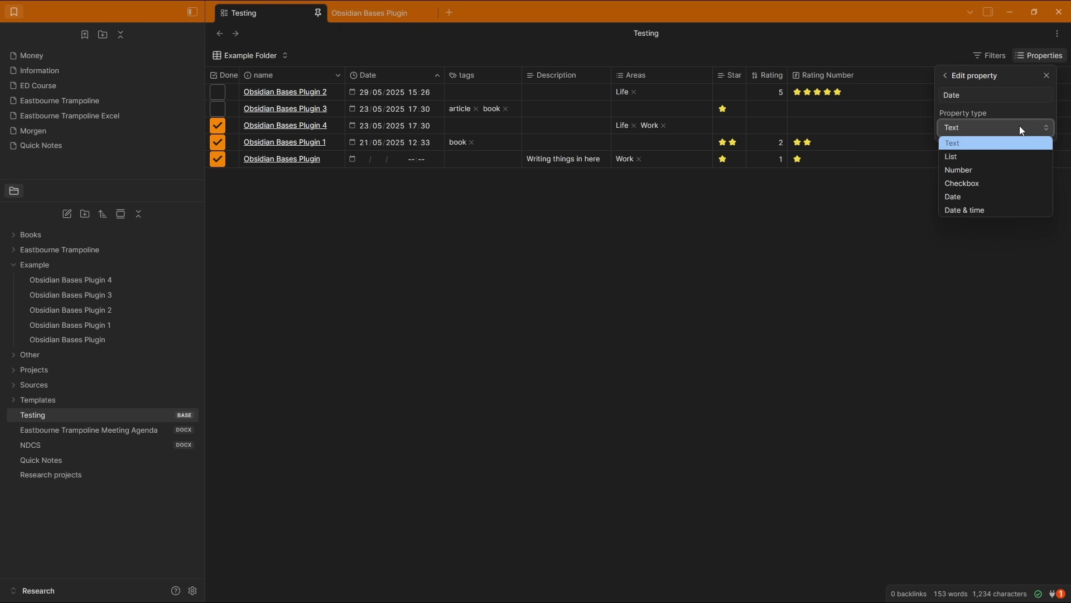
{"action": "left_click", "coordinate": [977, 184]}
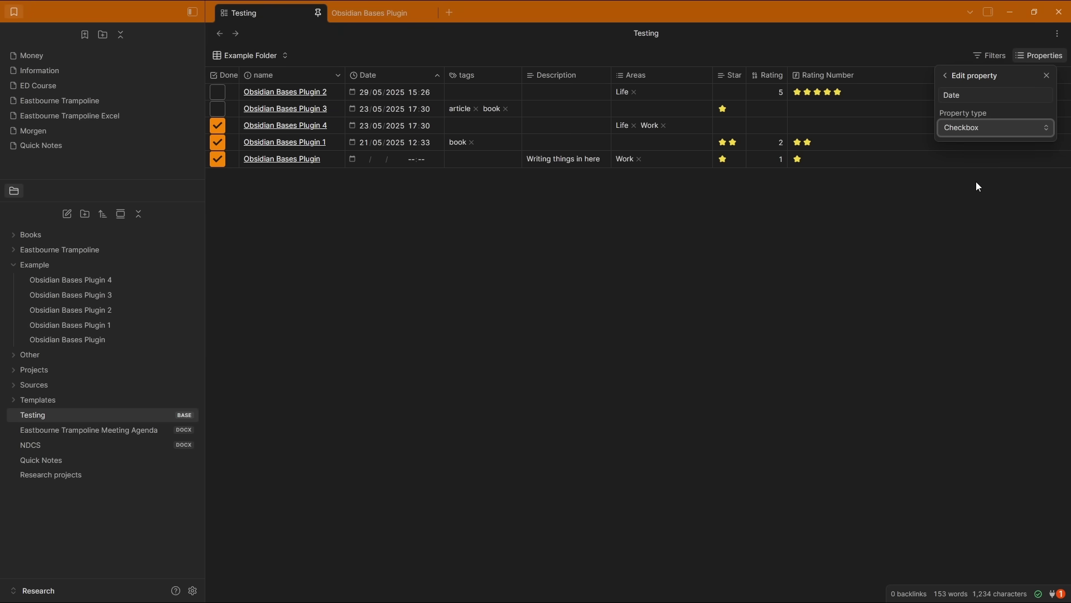
{"action": "left_click", "coordinate": [998, 126]}
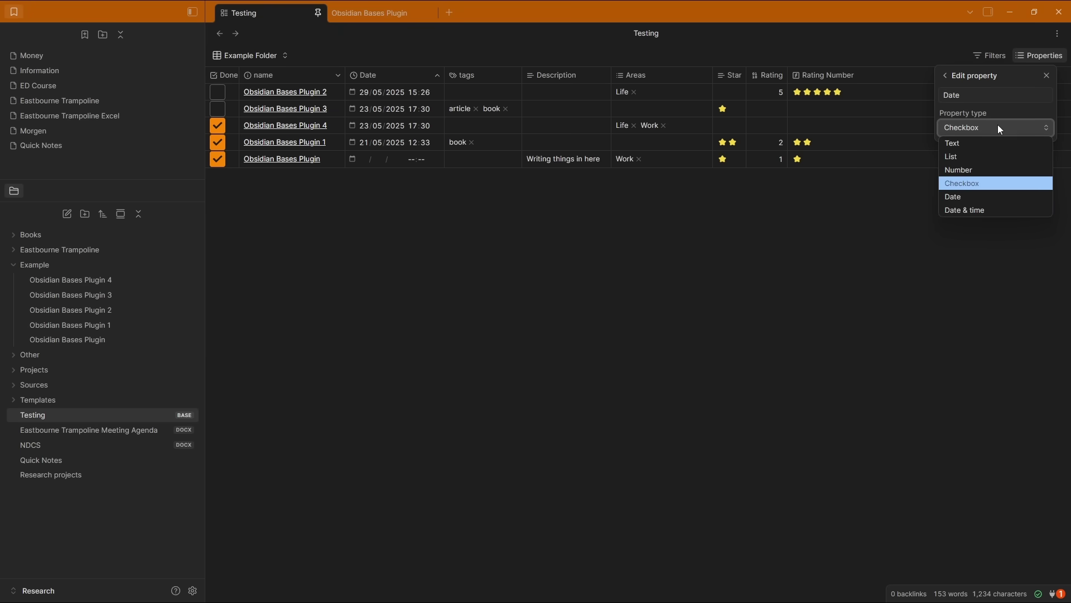
{"action": "left_click", "coordinate": [978, 209]}
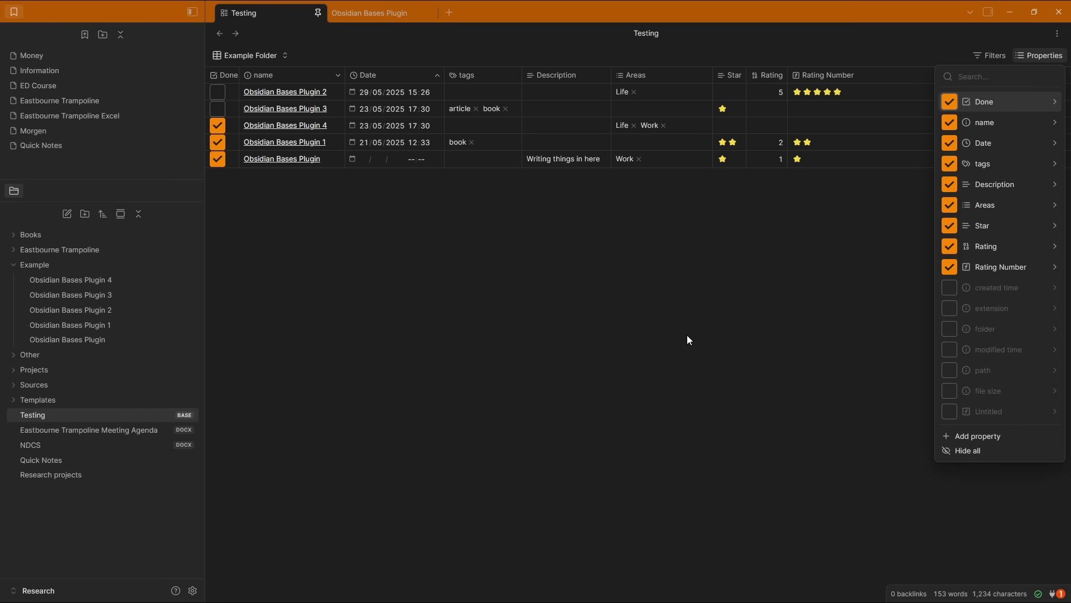
Search and scroll the property list, then close it
{"action": "type", "text": "s"}
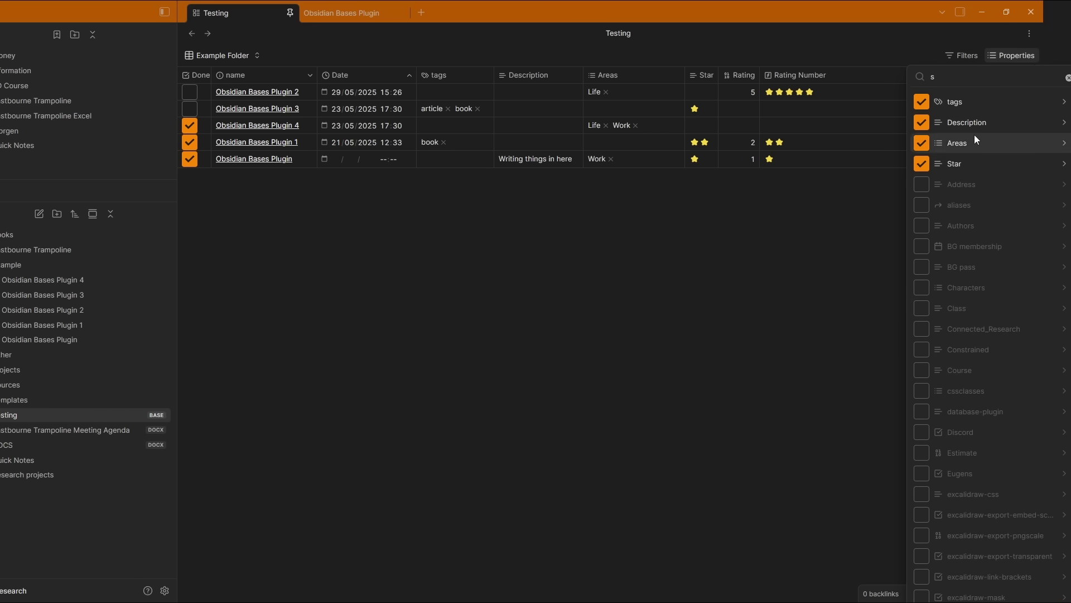
{"action": "scroll", "coordinate": [972, 342], "scroll_direction": "down", "scroll_amount": 6}
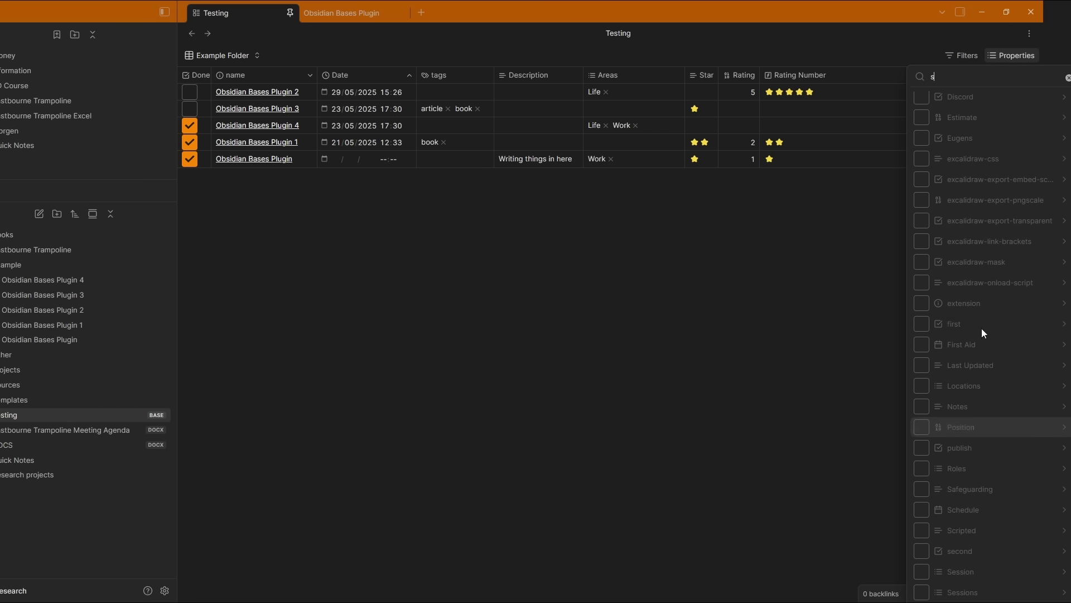
{"action": "scroll", "coordinate": [1003, 302], "scroll_direction": "down", "scroll_amount": 6}
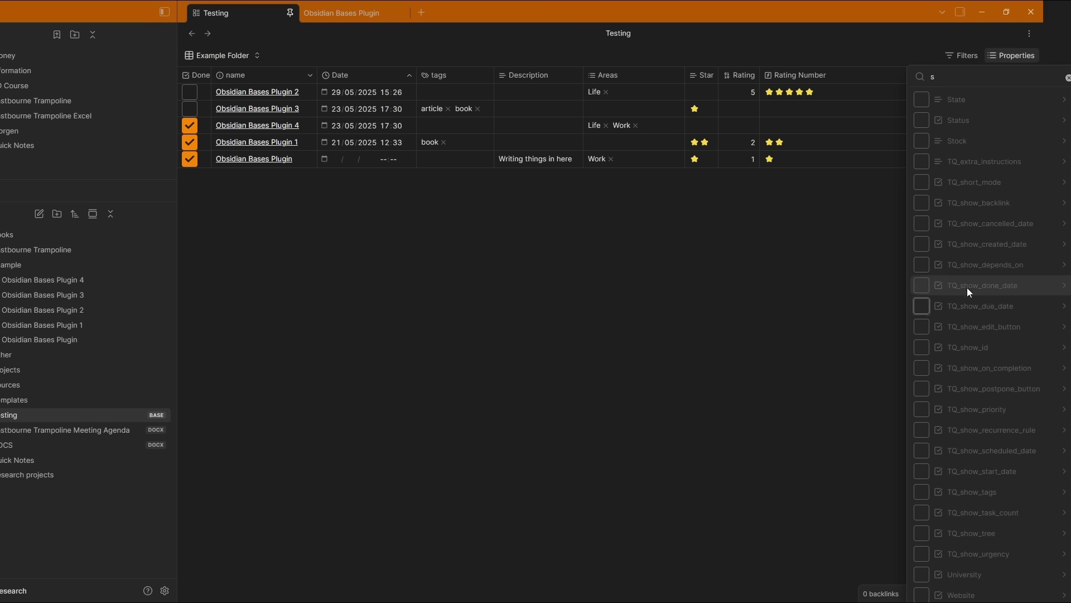
{"action": "scroll", "coordinate": [964, 262], "scroll_direction": "up", "scroll_amount": 12}
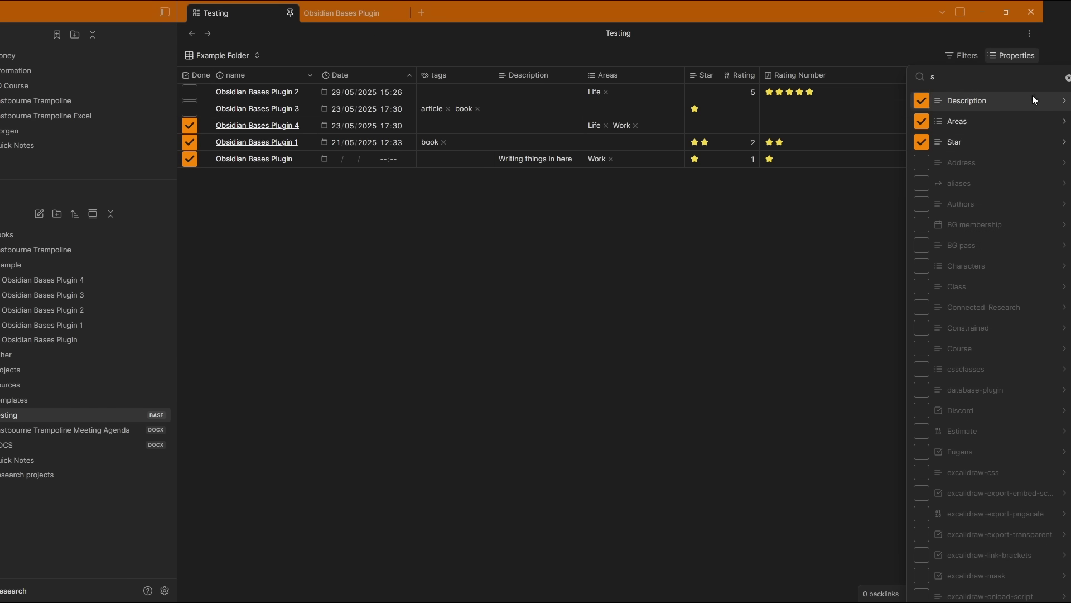
{"action": "left_click", "coordinate": [329, 290]}
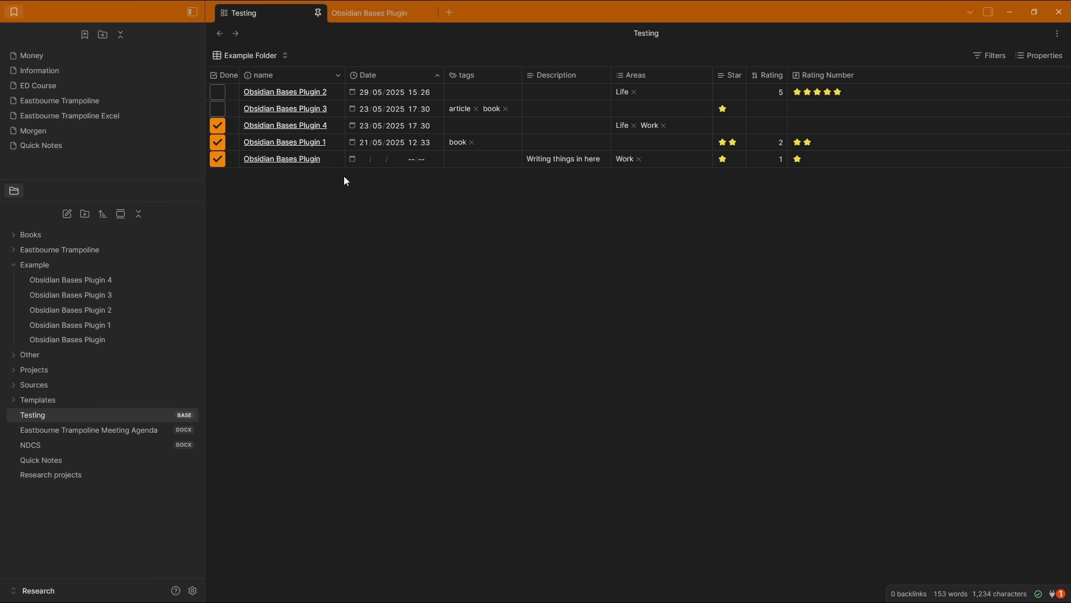
From the Due this Week view, remove Obsidian Bases Plugin 3's book and article tags
{"action": "left_click", "coordinate": [251, 56]}
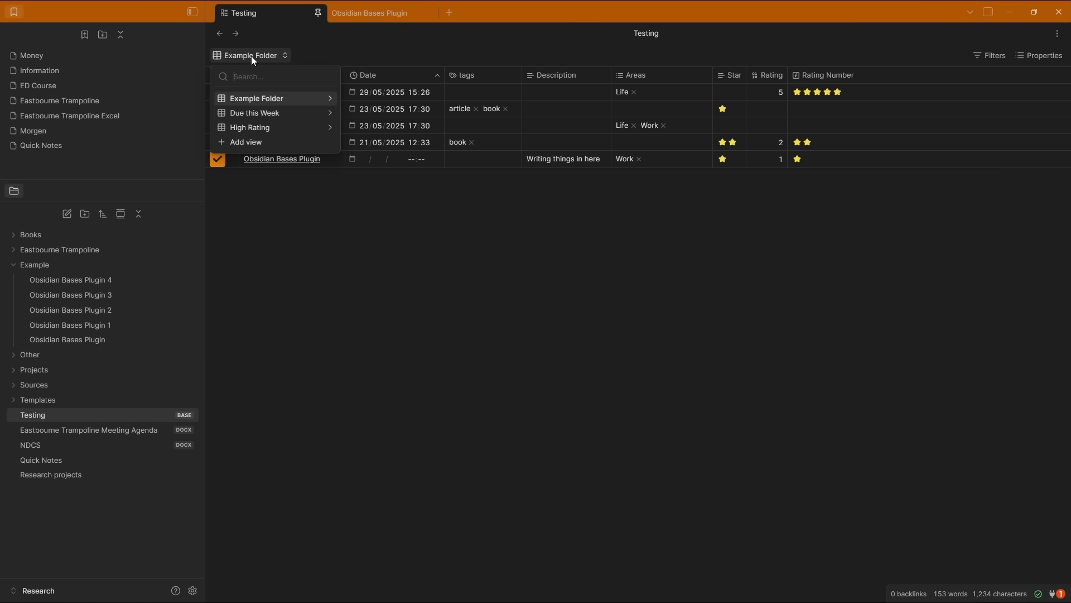
{"action": "left_click", "coordinate": [278, 114]}
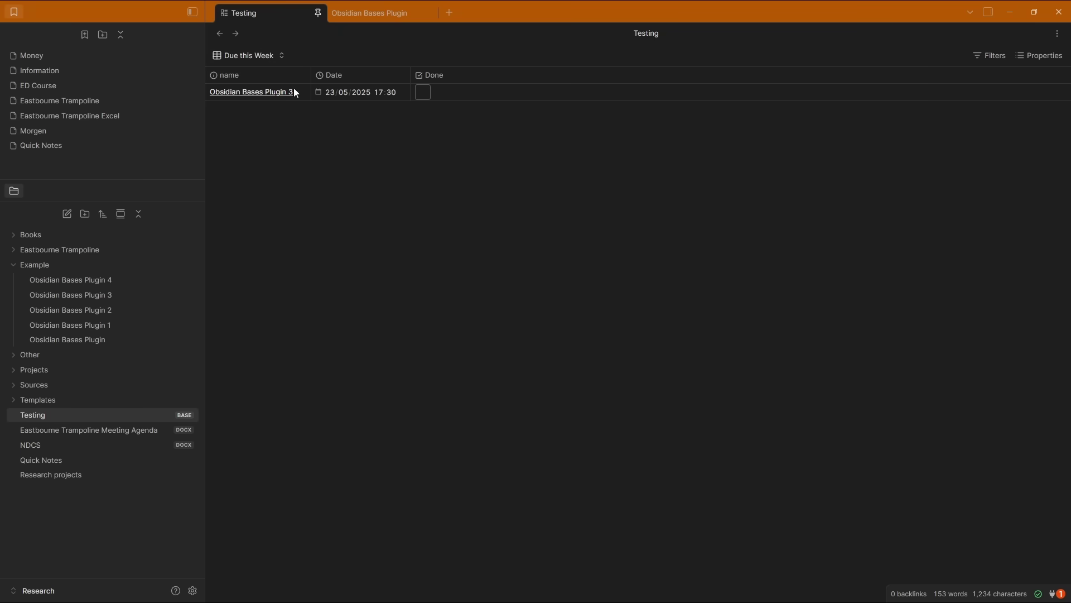
{"action": "left_click", "coordinate": [243, 93]}
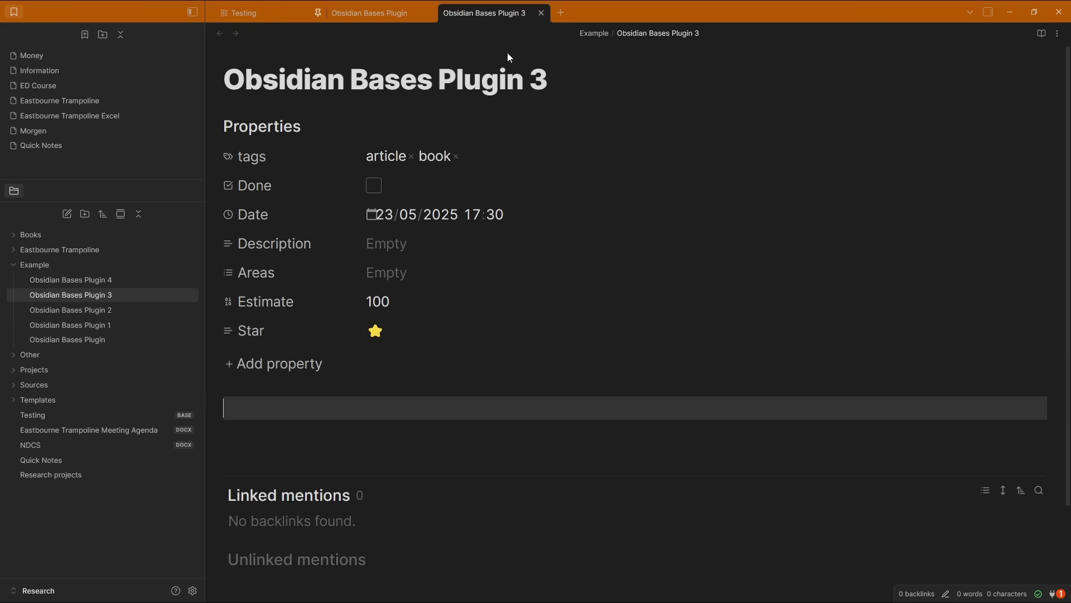
{"action": "middle_click", "coordinate": [483, 14]}
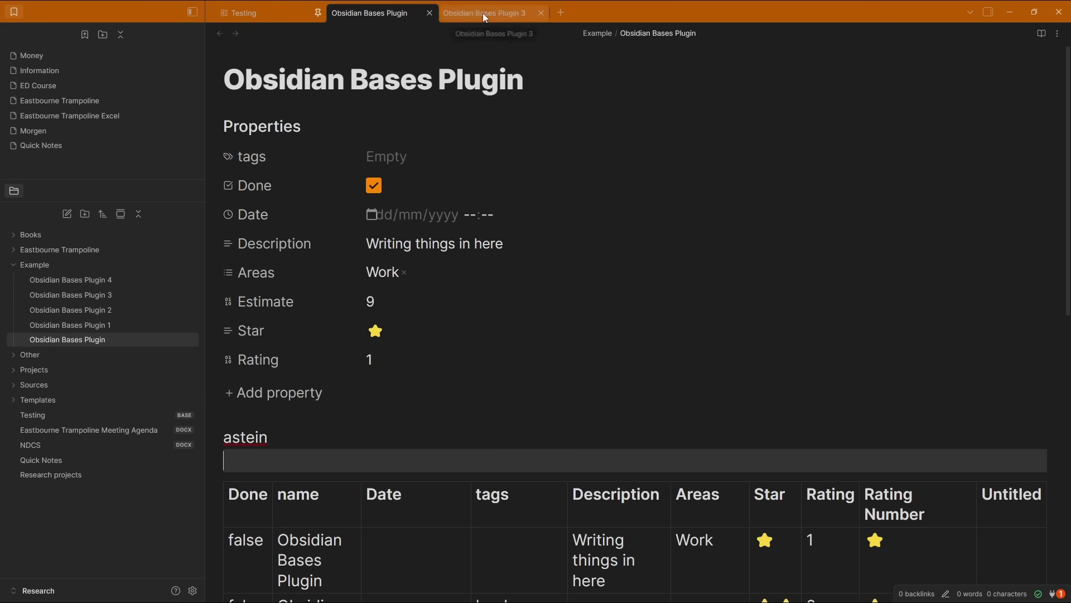
{"action": "left_click", "coordinate": [268, 16]}
{"action": "left_click", "coordinate": [270, 94]}
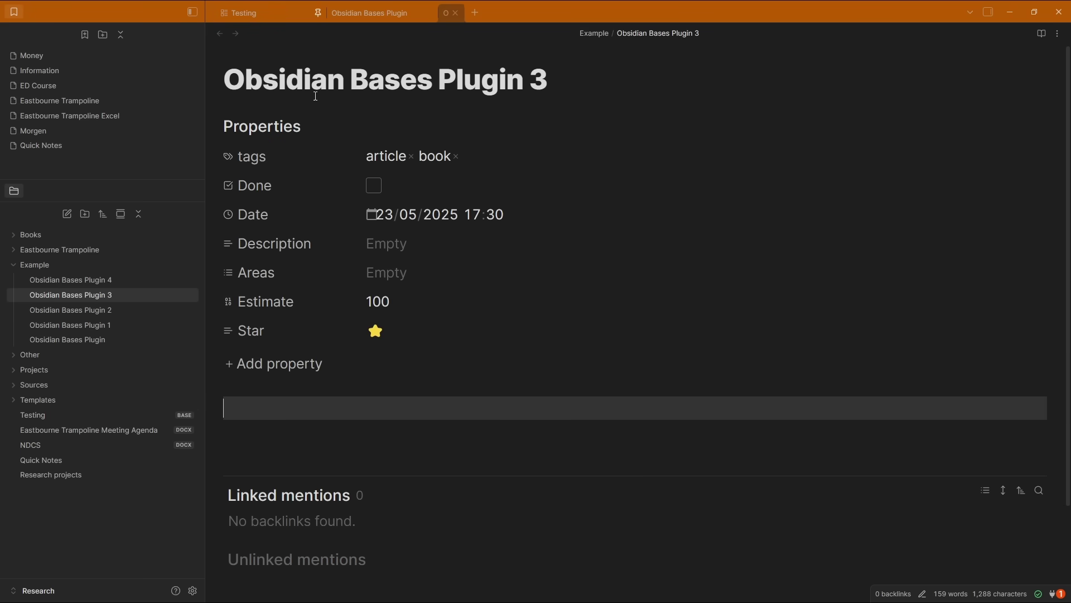
{"action": "left_click", "coordinate": [456, 159]}
{"action": "left_click", "coordinate": [411, 157]}
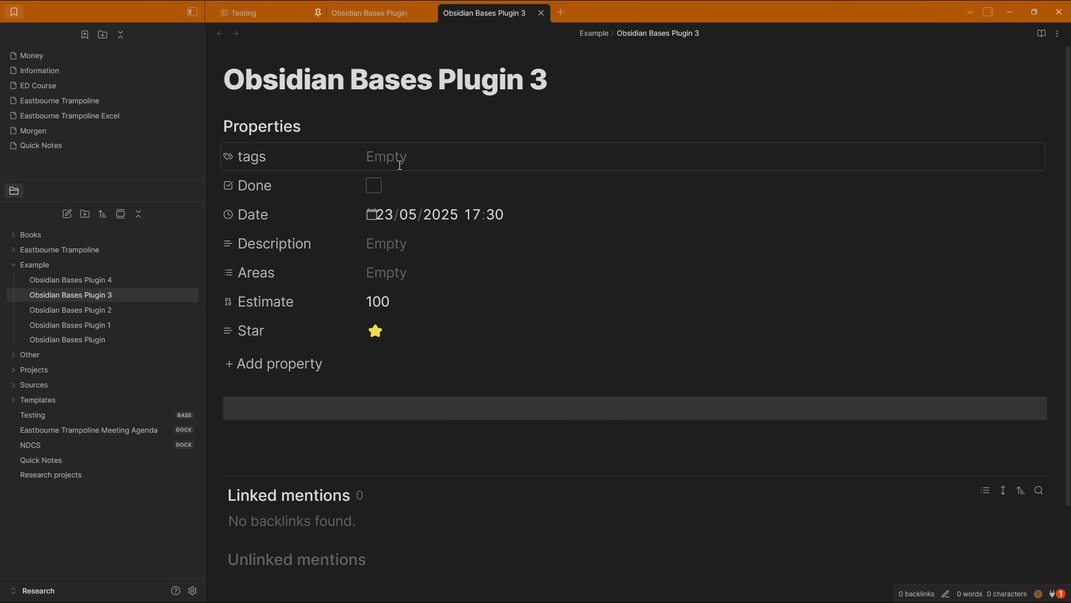
Search the Testing properties for 'tag' and show tags as a column
{"action": "left_click", "coordinate": [272, 16]}
{"action": "left_click", "coordinate": [1030, 57]}
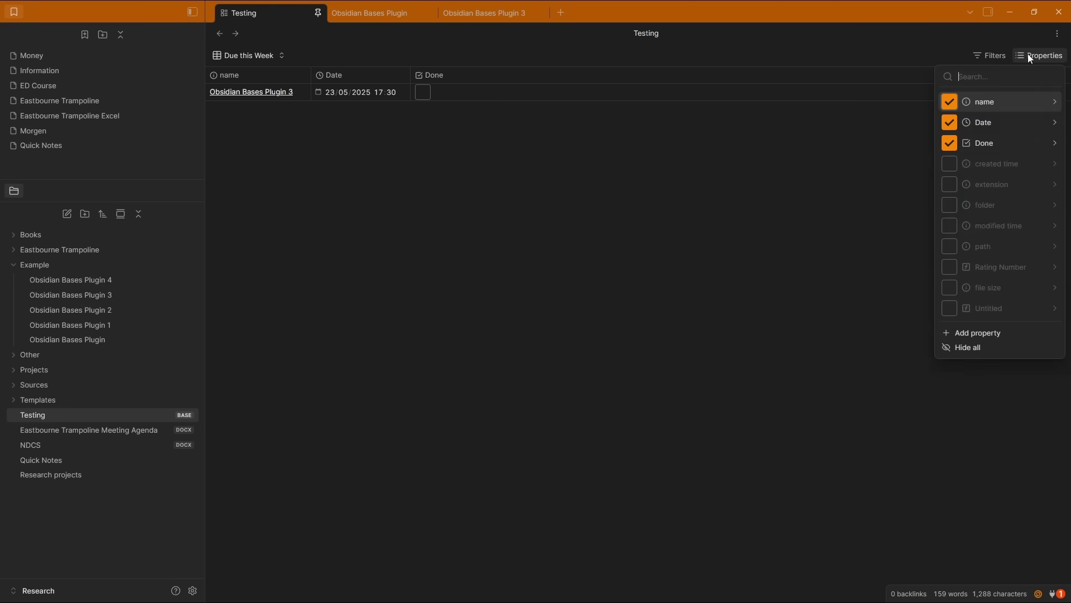
{"action": "type", "text": "tag"}
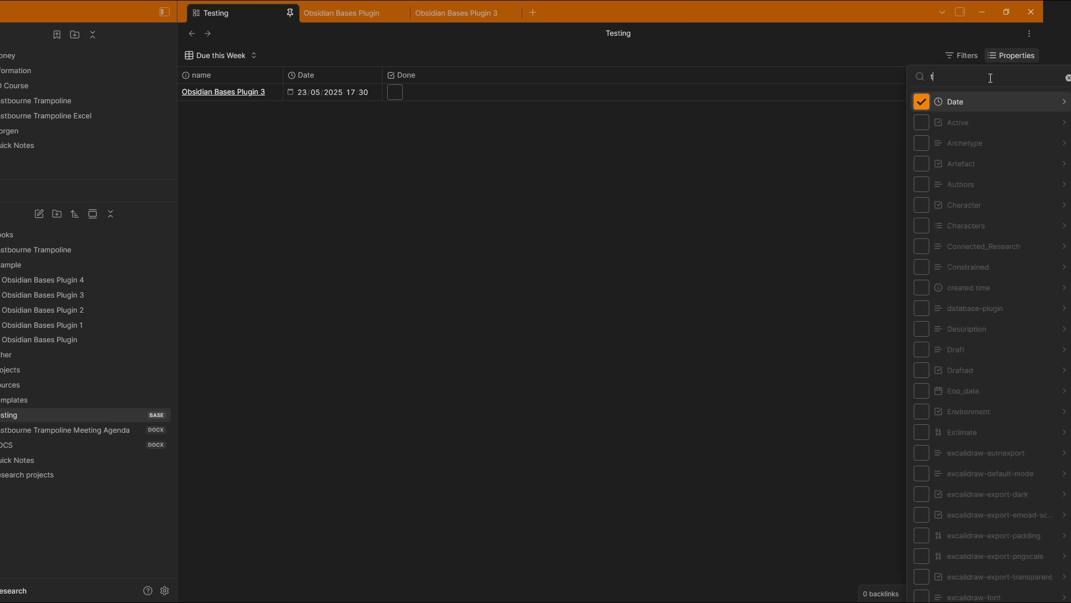
{"action": "left_click", "coordinate": [932, 184]}
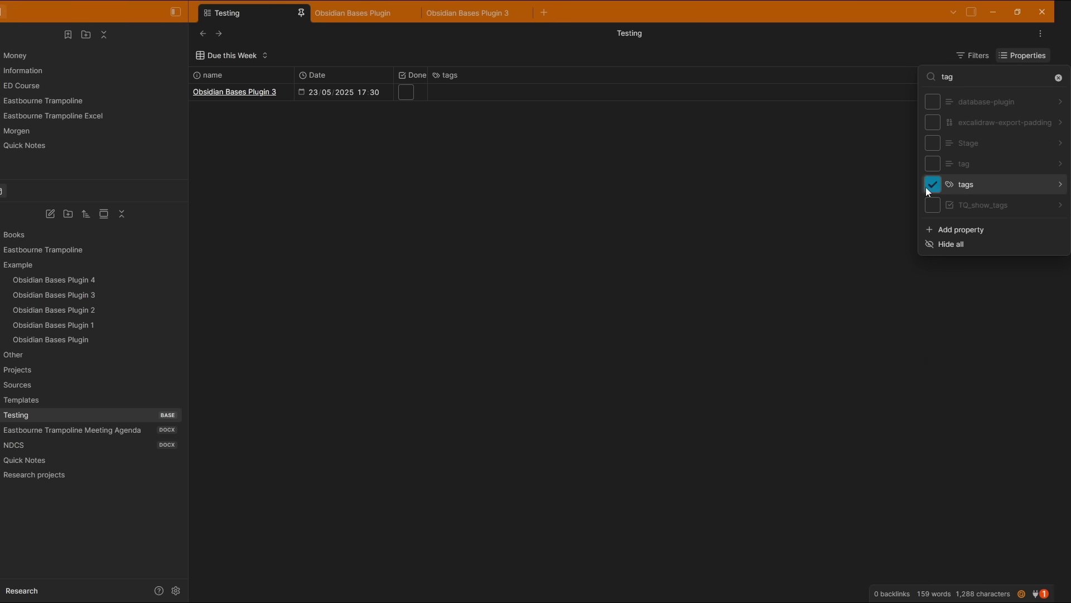
{"action": "left_click", "coordinate": [469, 89]}
Tag Plugin 3 as article in its tags cell, then switch to the High Rating view
{"action": "left_click", "coordinate": [470, 94]}
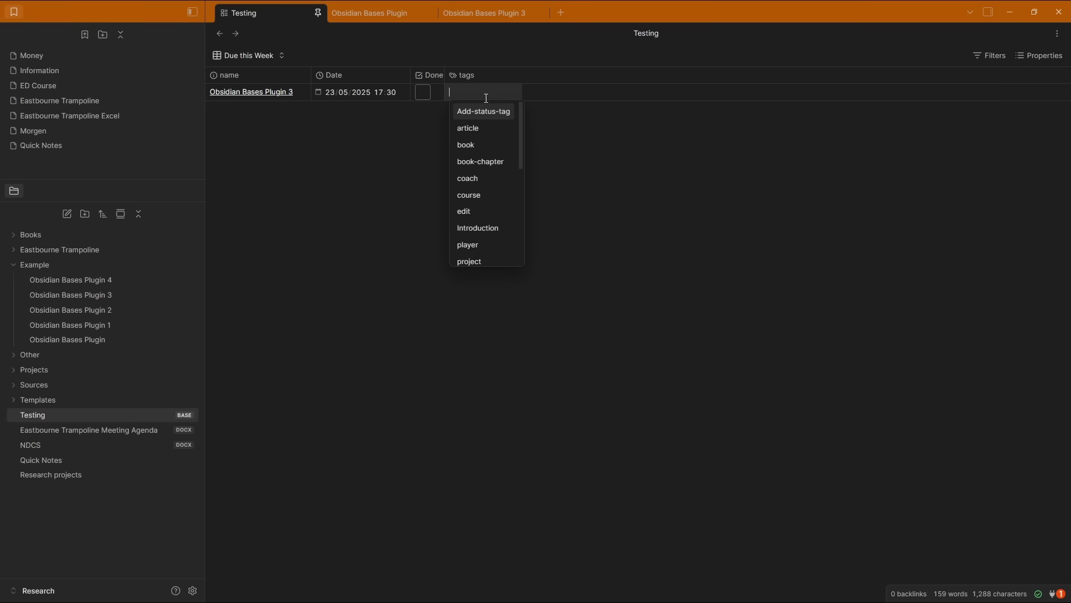
{"action": "left_click", "coordinate": [481, 129]}
{"action": "left_click", "coordinate": [479, 11]}
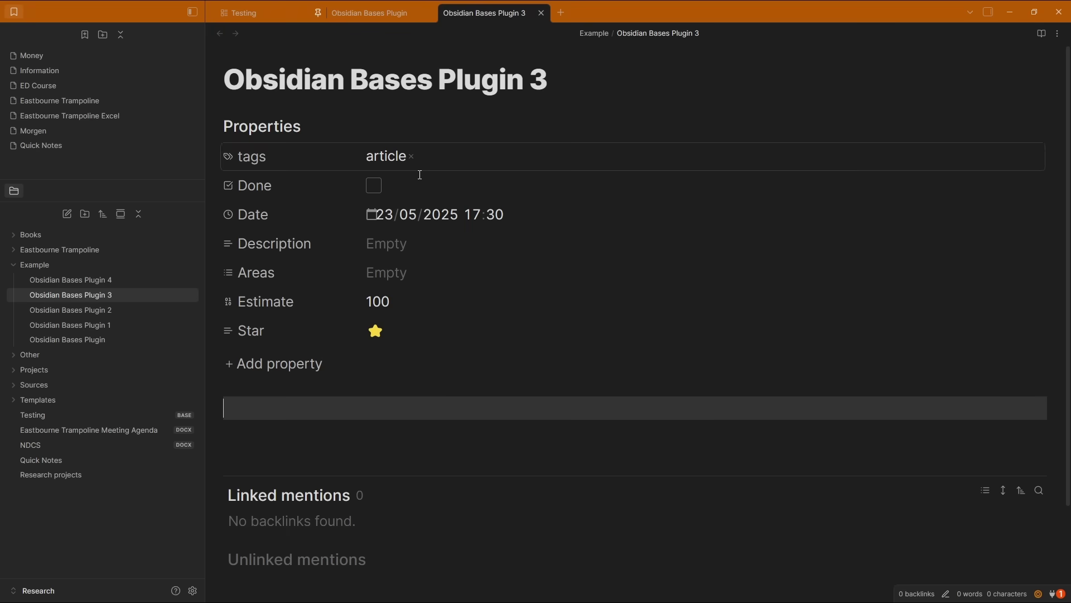
{"action": "left_click", "coordinate": [541, 12]}
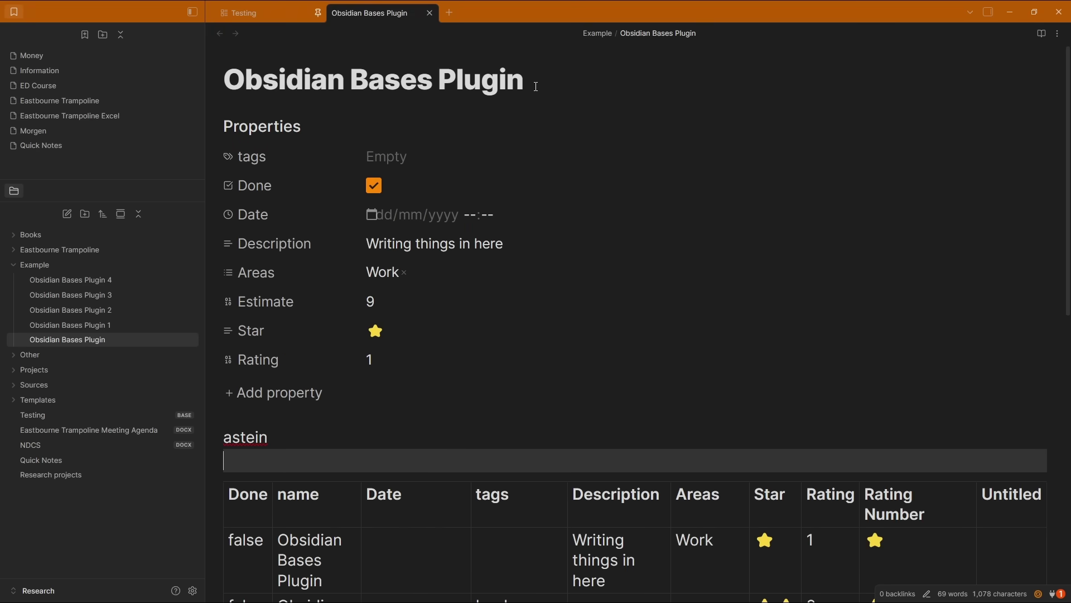
{"action": "left_click", "coordinate": [285, 14]}
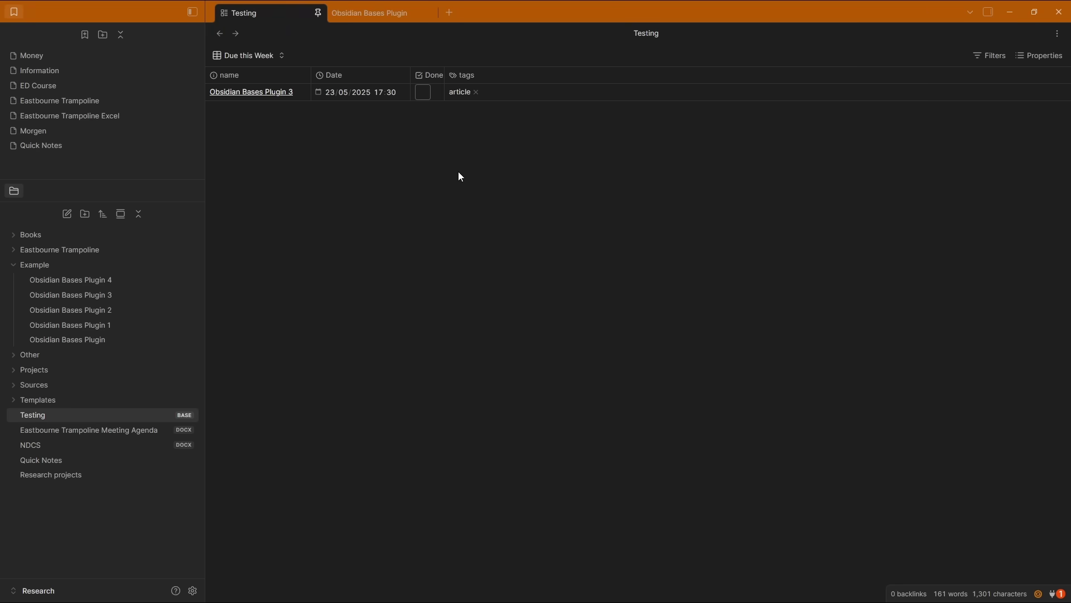
{"action": "left_click", "coordinate": [248, 55]}
{"action": "left_click", "coordinate": [242, 134]}
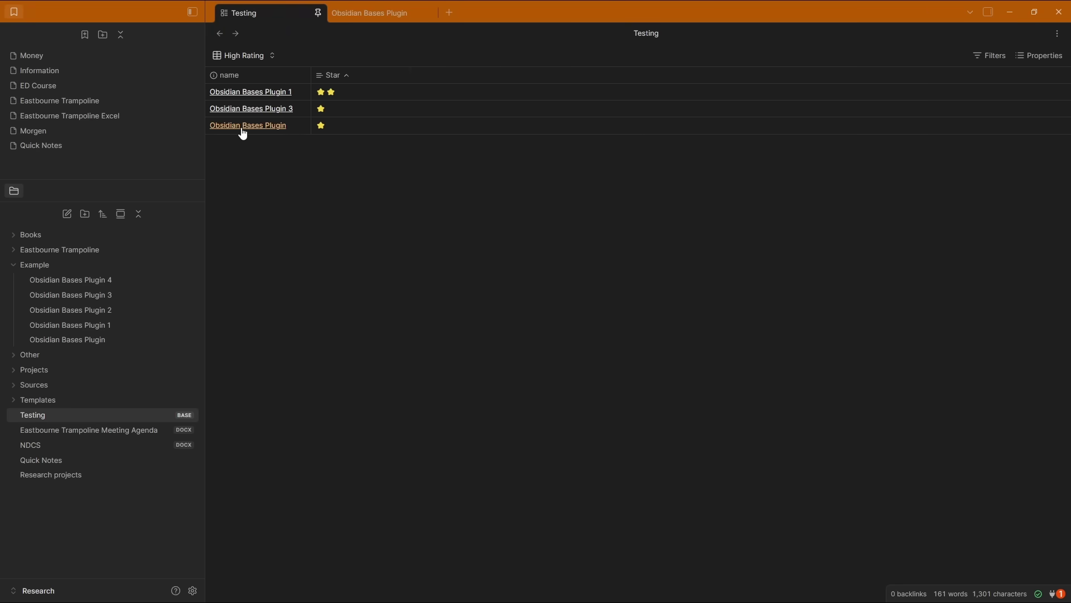
Add a Rating Number column and sort the notes by Rating Number
{"action": "left_click", "coordinate": [342, 79]}
{"action": "left_click", "coordinate": [1030, 55]}
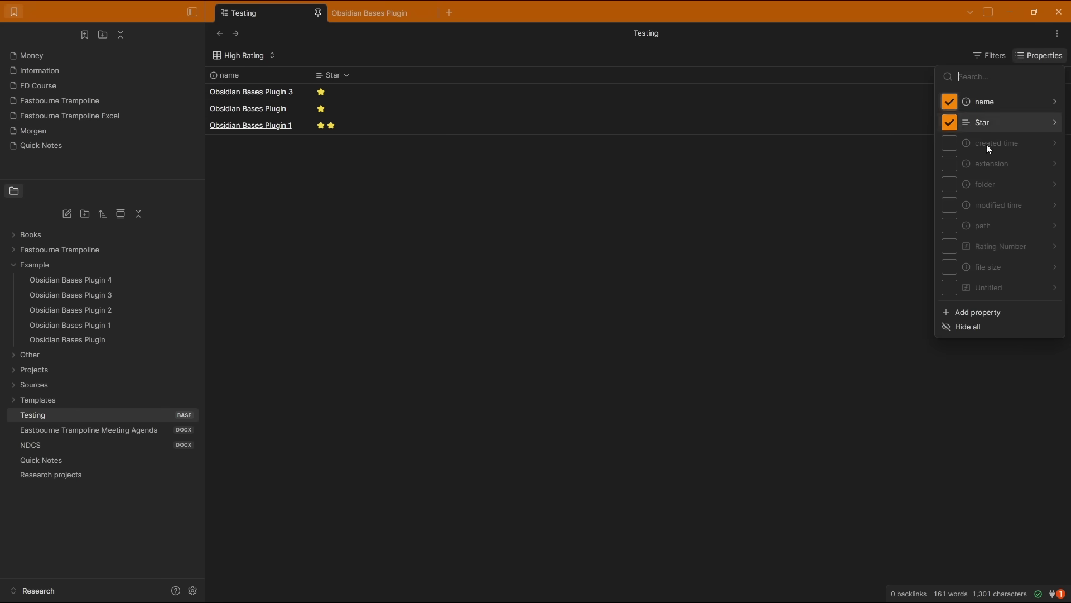
{"action": "left_click", "coordinate": [944, 247]}
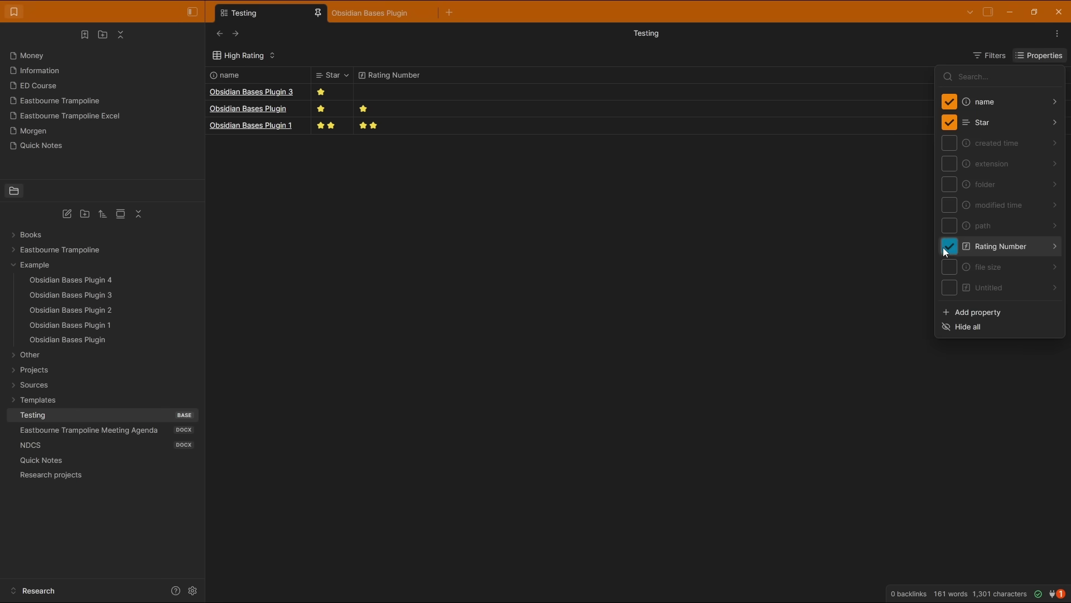
{"action": "left_click", "coordinate": [407, 268]}
{"action": "left_click", "coordinate": [383, 74]}
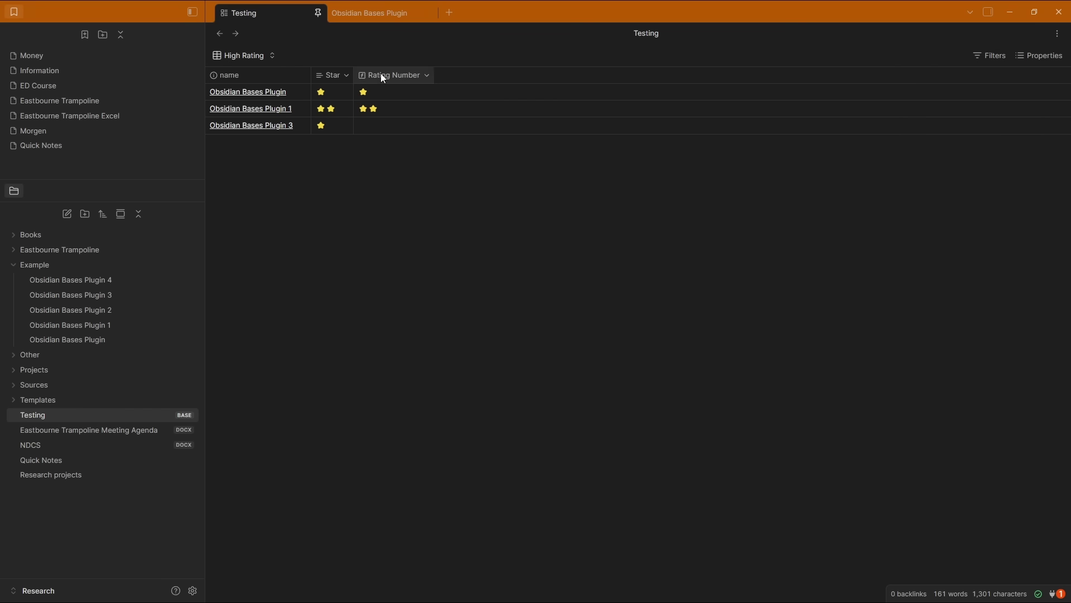
{"action": "left_click", "coordinate": [326, 78]}
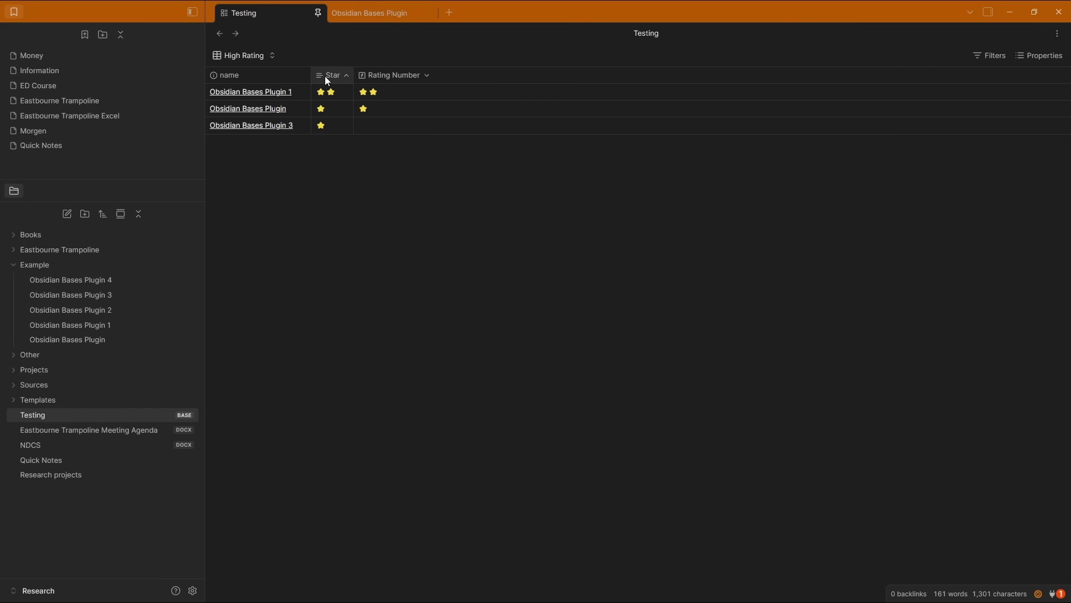
{"action": "left_click", "coordinate": [391, 76]}
Add a narrowed Rating column, try Rating and Star sorts, then sort by Rating Number
{"action": "left_click", "coordinate": [1039, 55]}
{"action": "type", "text": "rating"}
{"action": "left_click", "coordinate": [951, 144]}
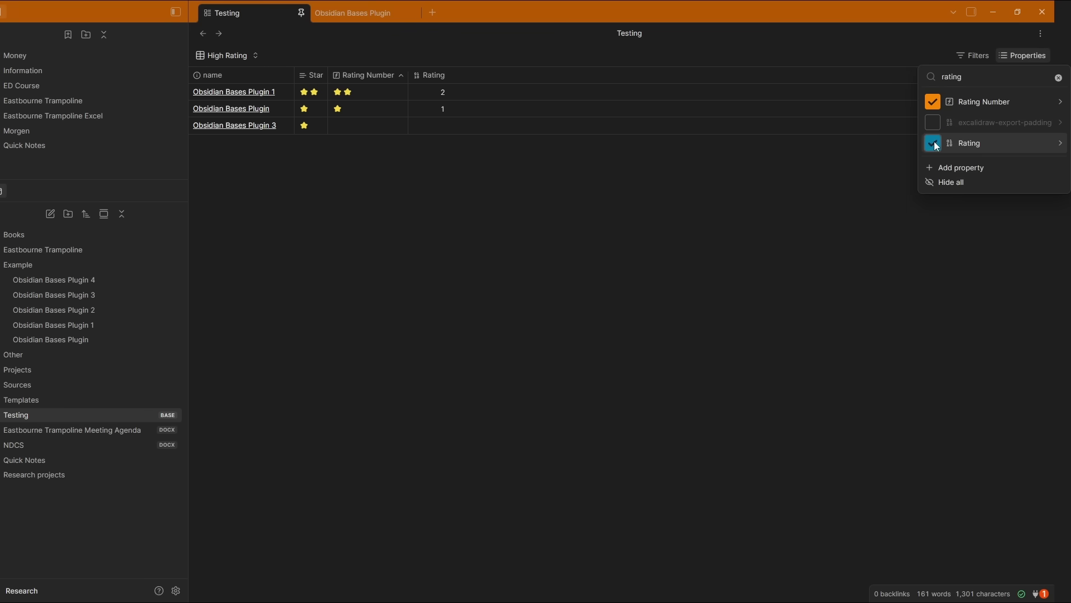
{"action": "left_click", "coordinate": [453, 161]}
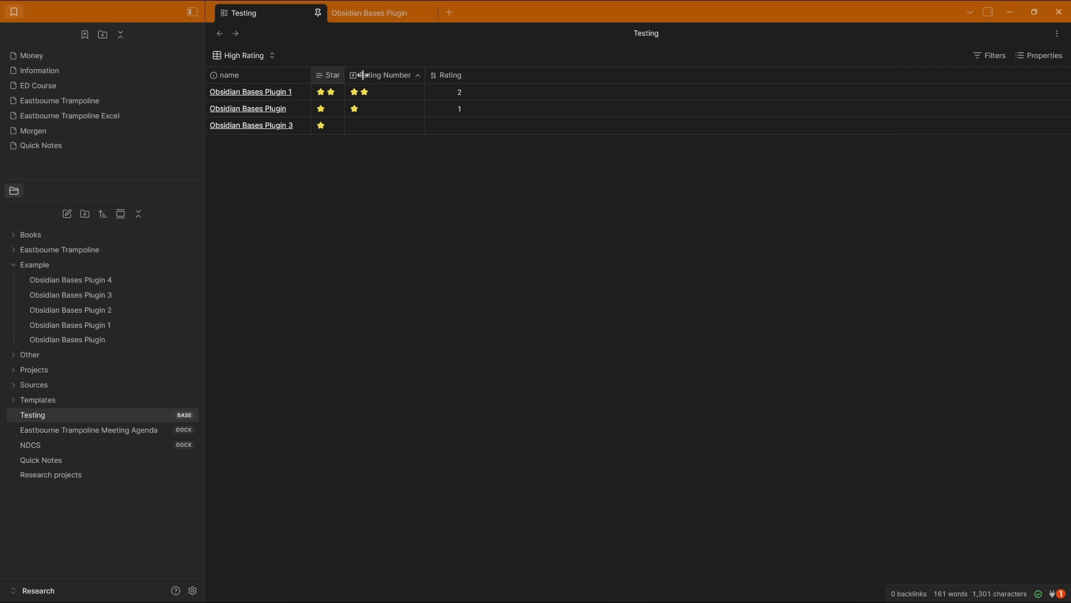
{"action": "left_click", "coordinate": [459, 75]}
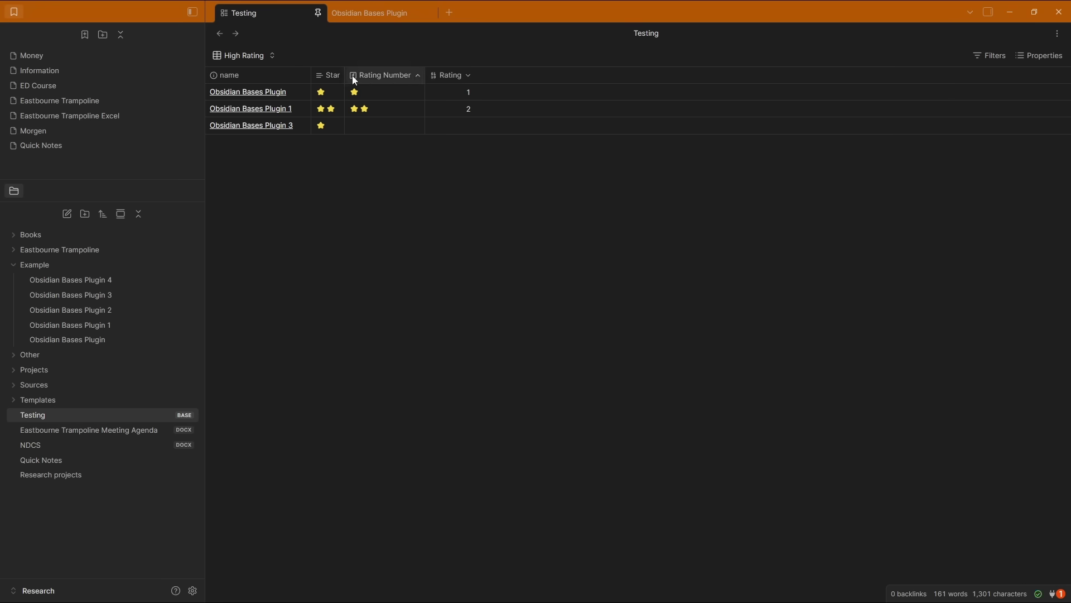
{"action": "left_click", "coordinate": [328, 76]}
{"action": "left_click", "coordinate": [463, 76]}
{"action": "left_click_drag", "start_coordinate": [475, 78], "coordinate": [466, 78]}
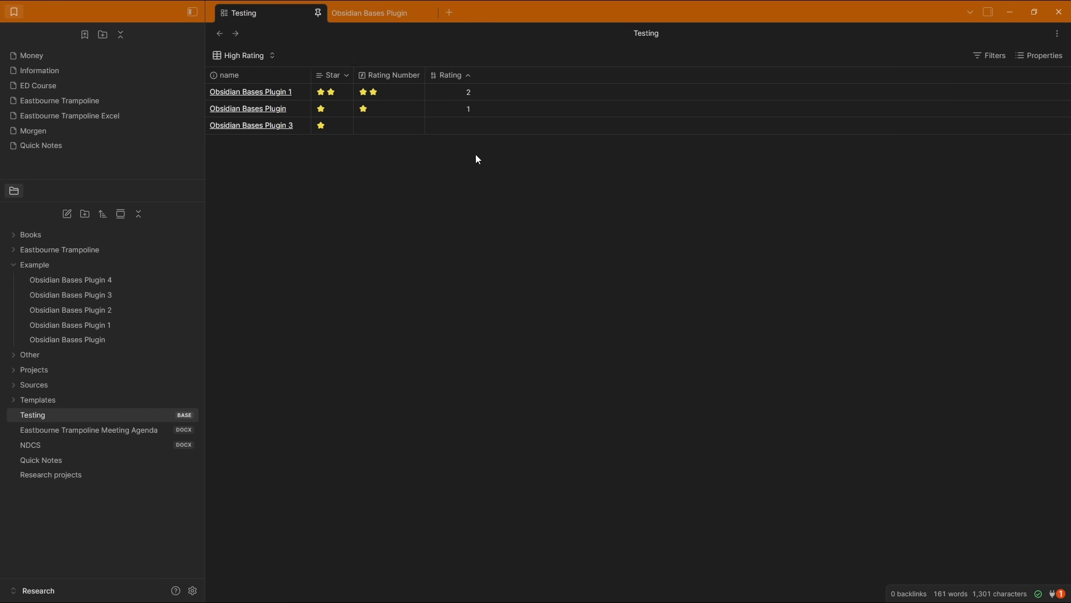
{"action": "left_click", "coordinate": [383, 77]}
Create a new Untitled base and search its properties for 'rating'
{"action": "key", "text": "ctrl+n"}
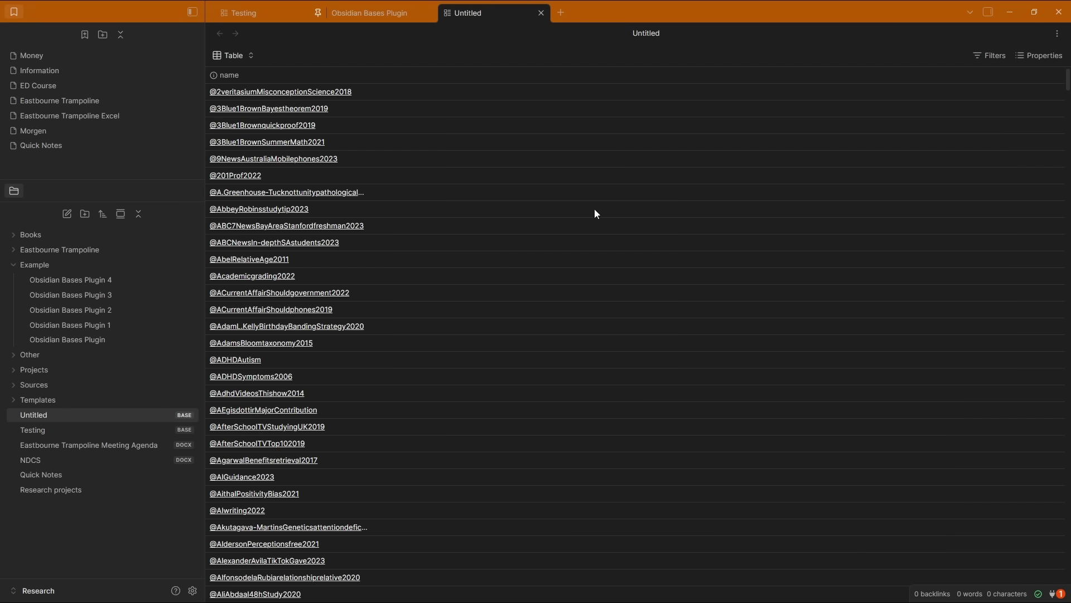
{"action": "left_click", "coordinate": [1046, 59]}
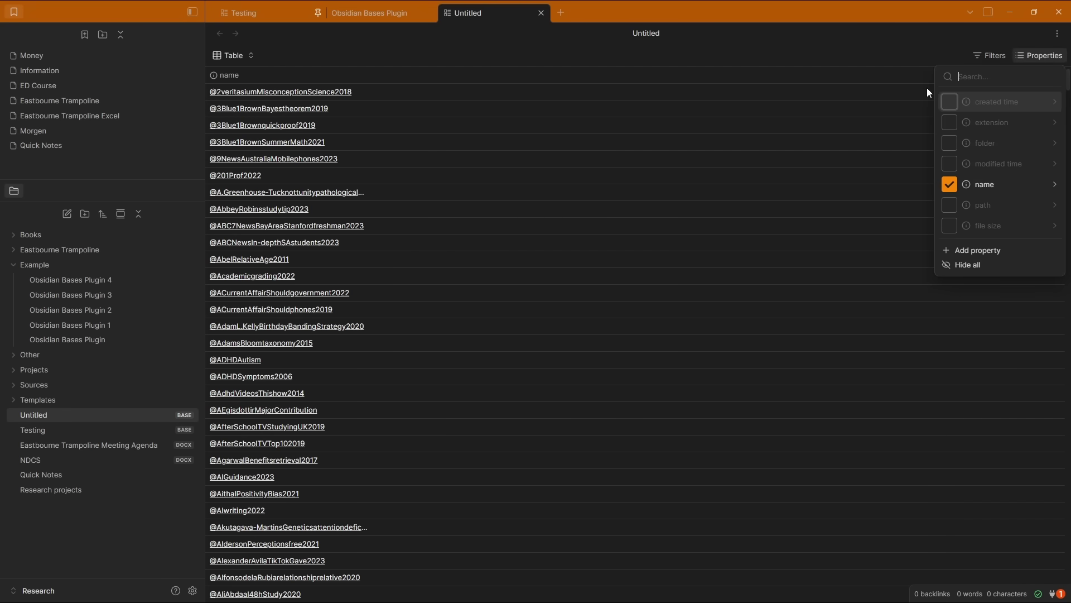
{"action": "type", "text": "rating"}
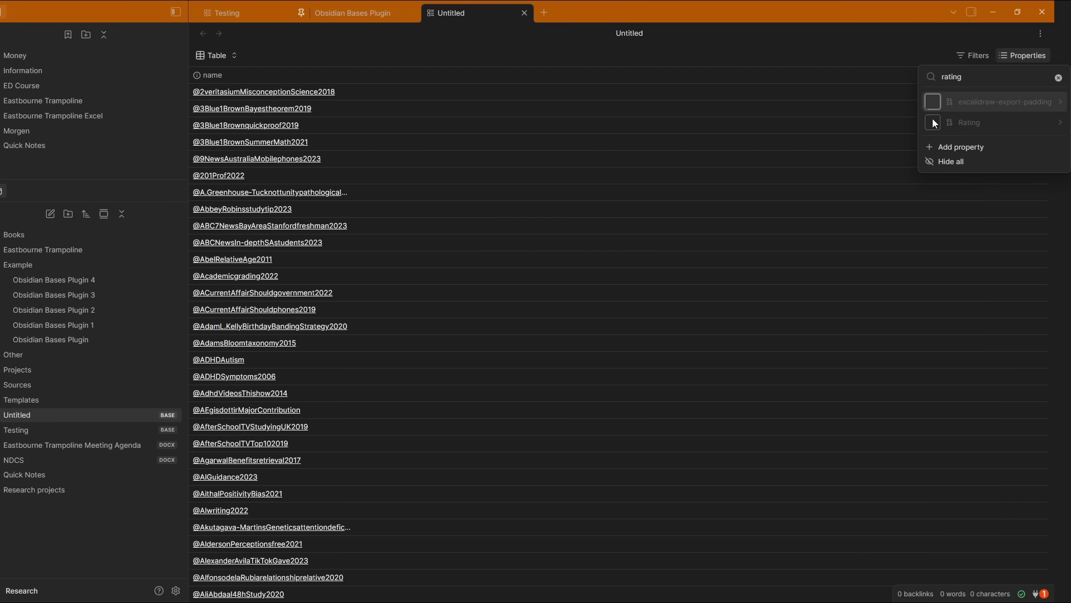
{"action": "left_click", "coordinate": [1058, 77]}
{"action": "left_click", "coordinate": [857, 71]}
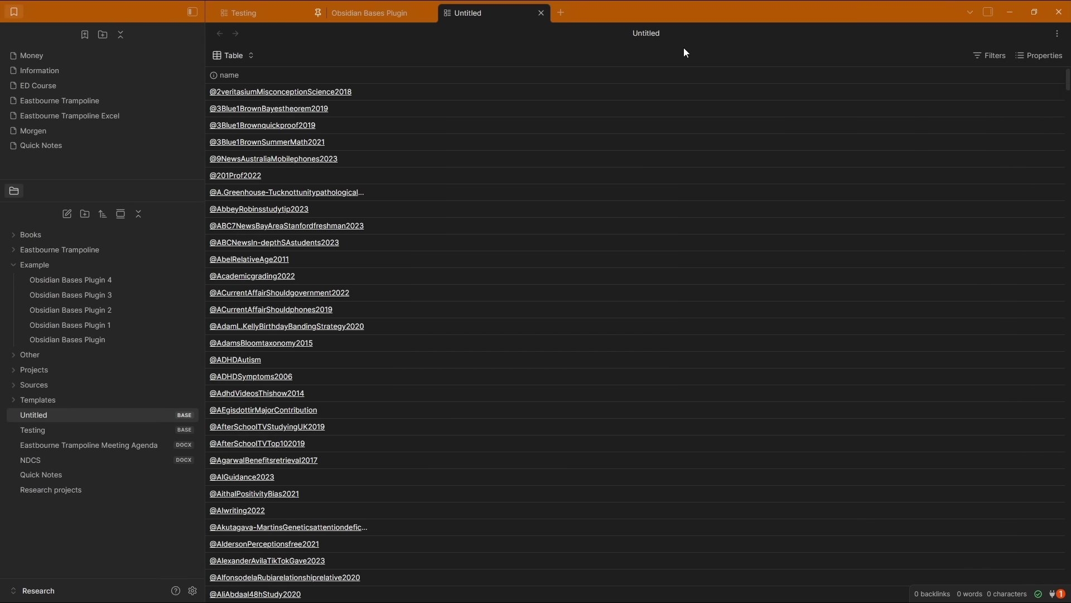
Back in the Testing base, reverse the Rating Number sort so Plugin 1 comes first
{"action": "left_click", "coordinate": [346, 10]}
{"action": "left_click", "coordinate": [265, 10]}
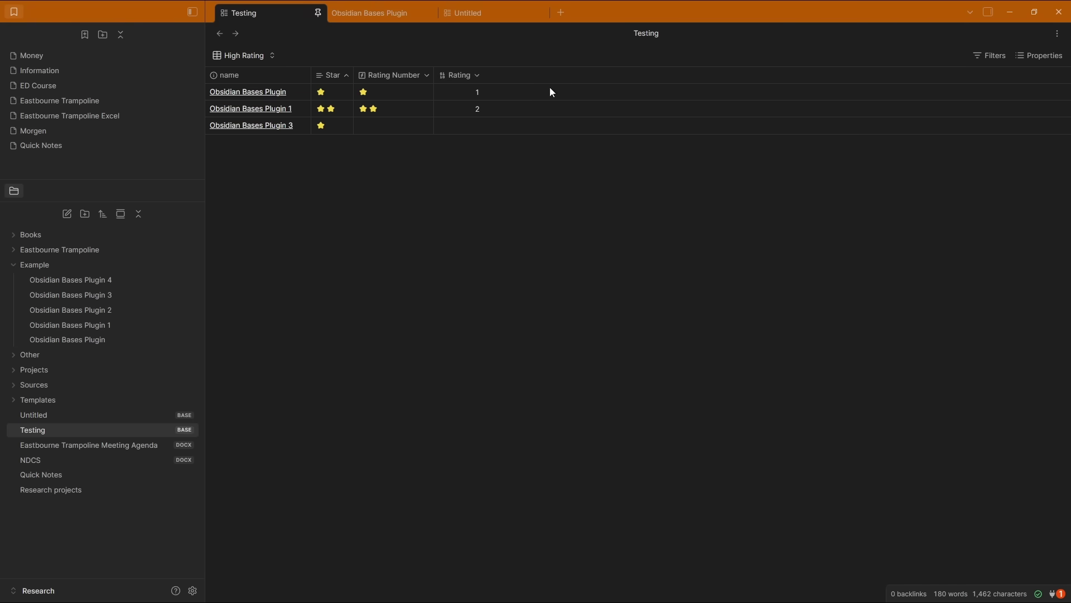
{"action": "left_click", "coordinate": [466, 88]}
{"action": "left_click", "coordinate": [403, 78]}
{"action": "left_click", "coordinate": [254, 56]}
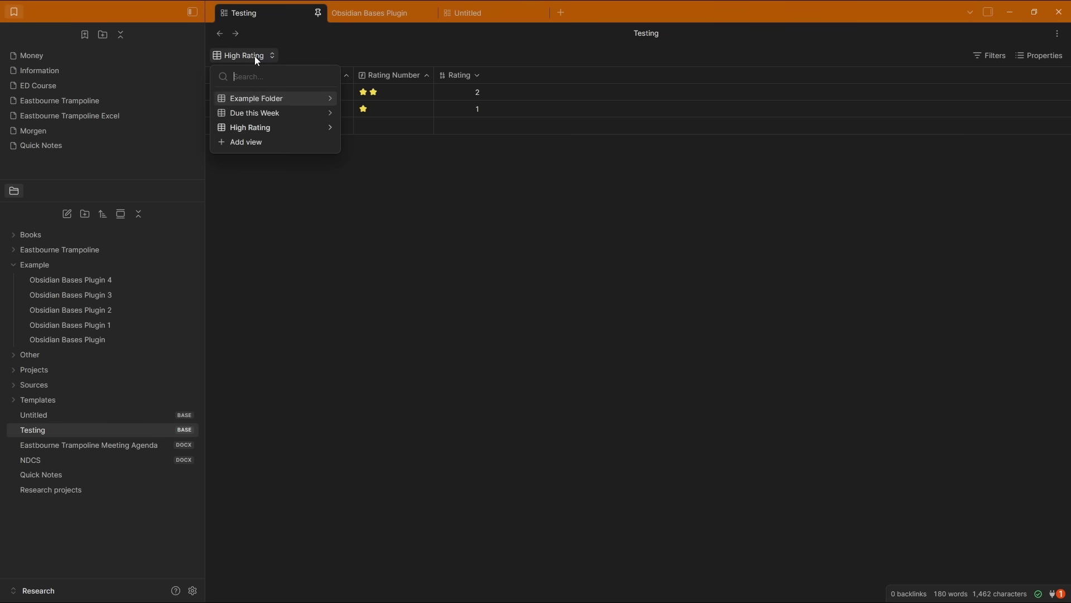
Add a table view named View to Testing with a Rating Number column
{"action": "left_click", "coordinate": [250, 142]}
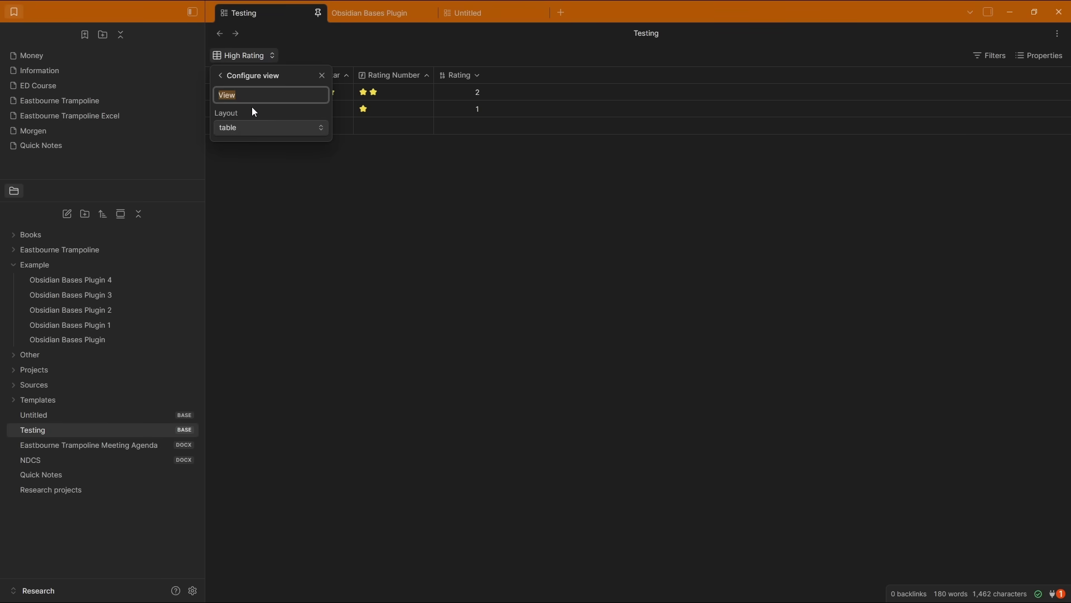
{"action": "key", "text": "Escape"}
{"action": "left_click", "coordinate": [1023, 57]}
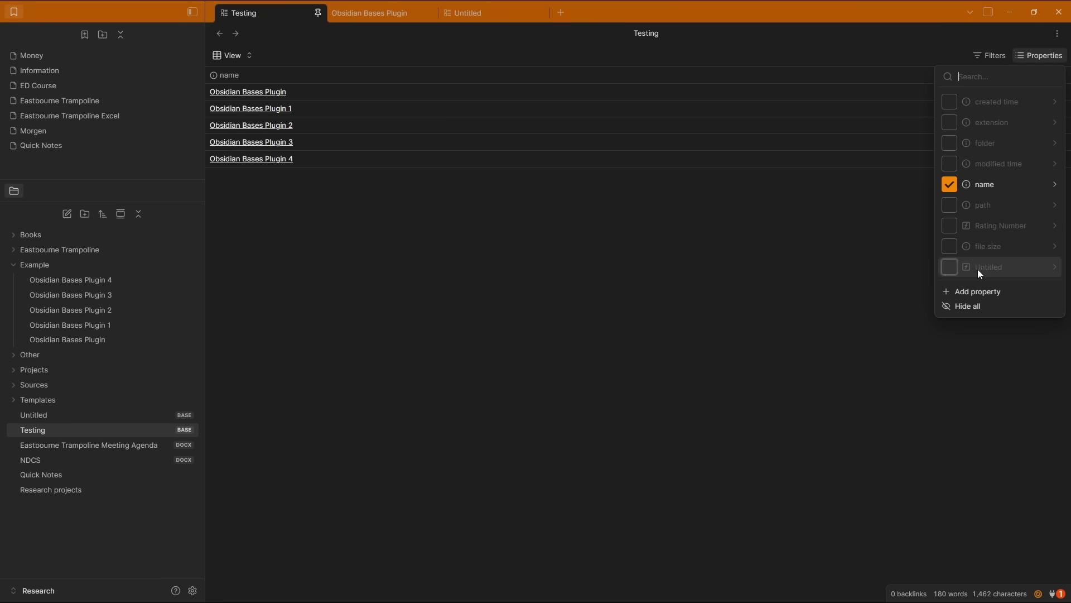
{"action": "left_click", "coordinate": [949, 225]}
{"action": "left_click", "coordinate": [398, 131]}
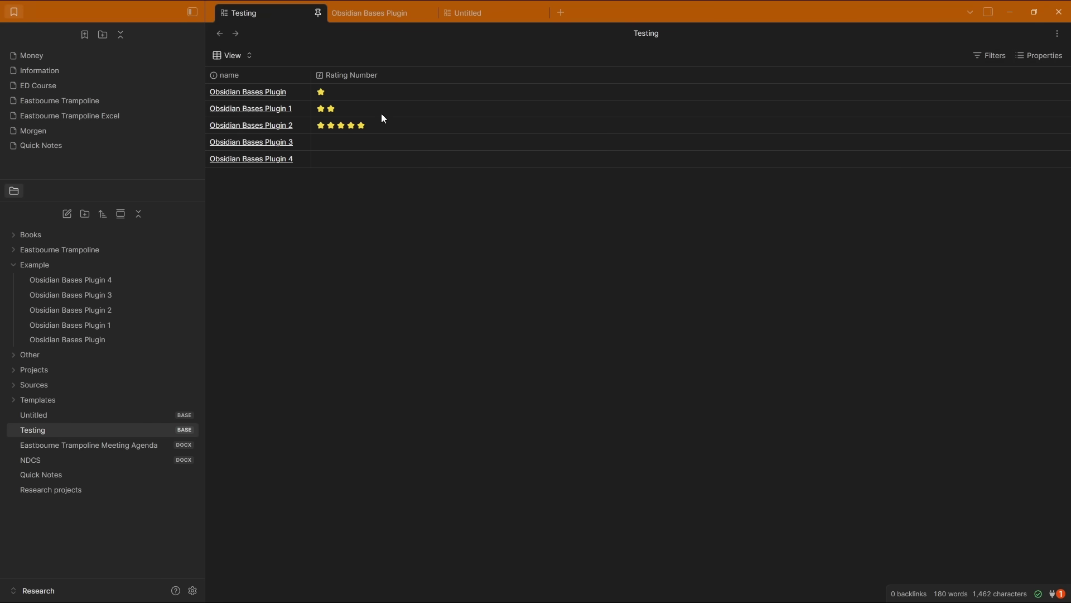